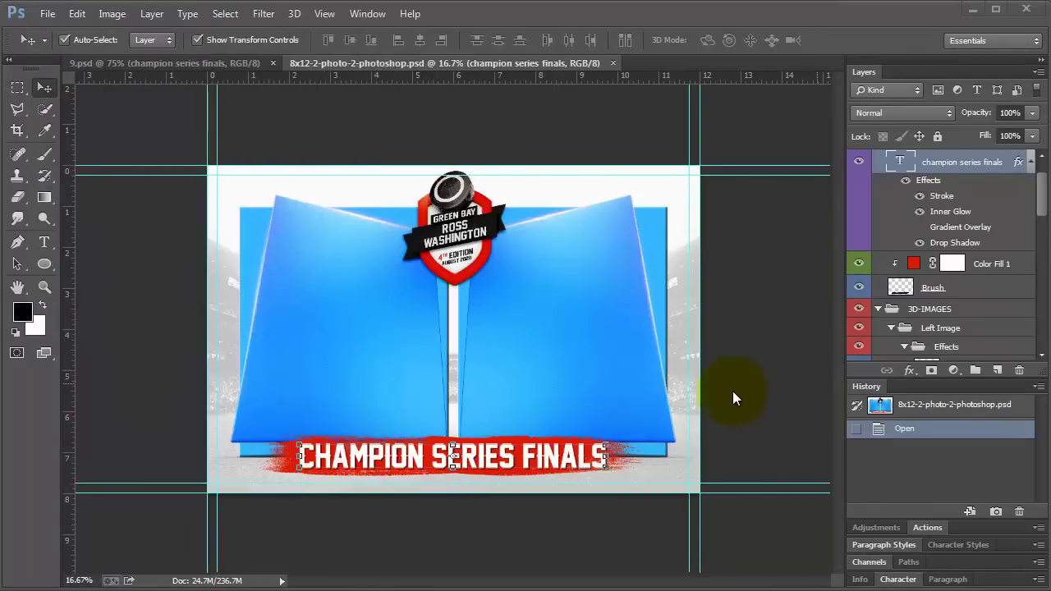
Compare the finished 9.psd layout, return to the 8x12-2-photo-2 template, and begin opening a file.
{"action": "left_click", "coordinate": [175, 64]}
{"action": "left_click", "coordinate": [419, 64]}
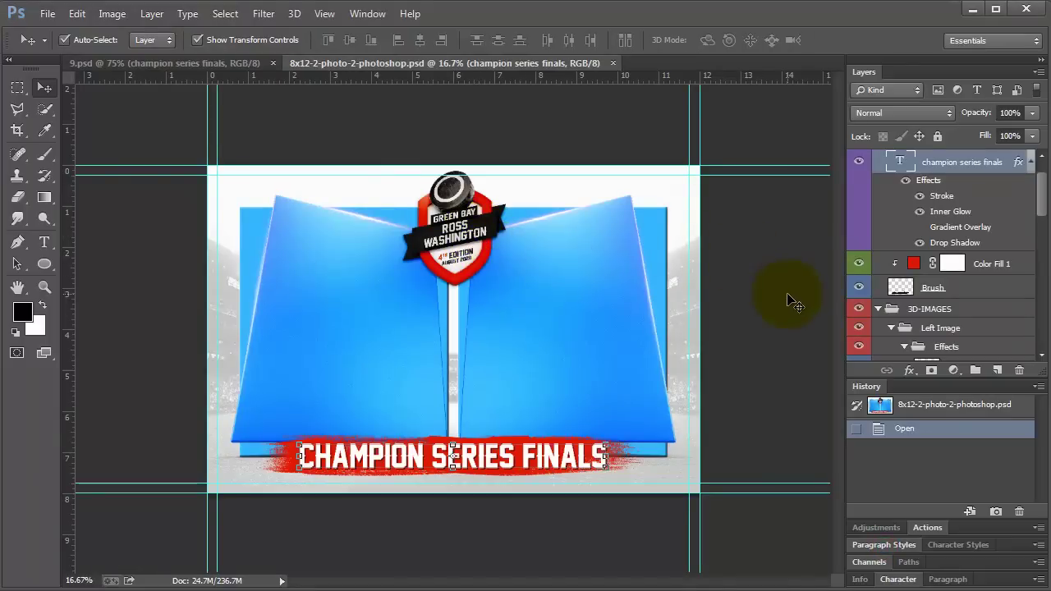
{"action": "left_click", "coordinate": [46, 14]}
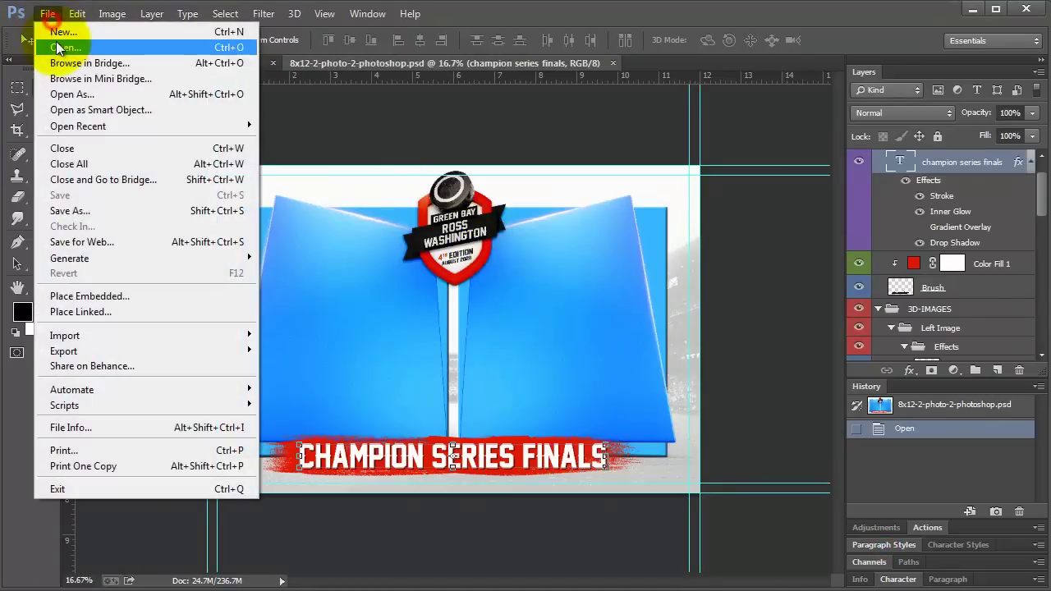
{"action": "left_click", "coordinate": [49, 47]}
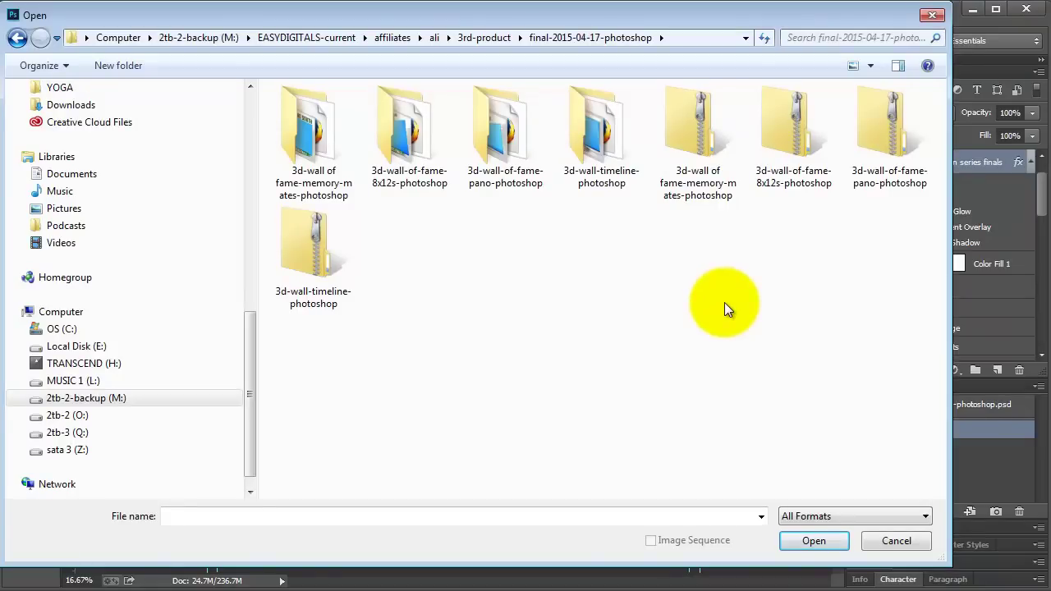
Extract the contents of the memory-mates zipped folder.
{"action": "left_click", "coordinate": [696, 140]}
{"action": "right_click", "coordinate": [696, 141]}
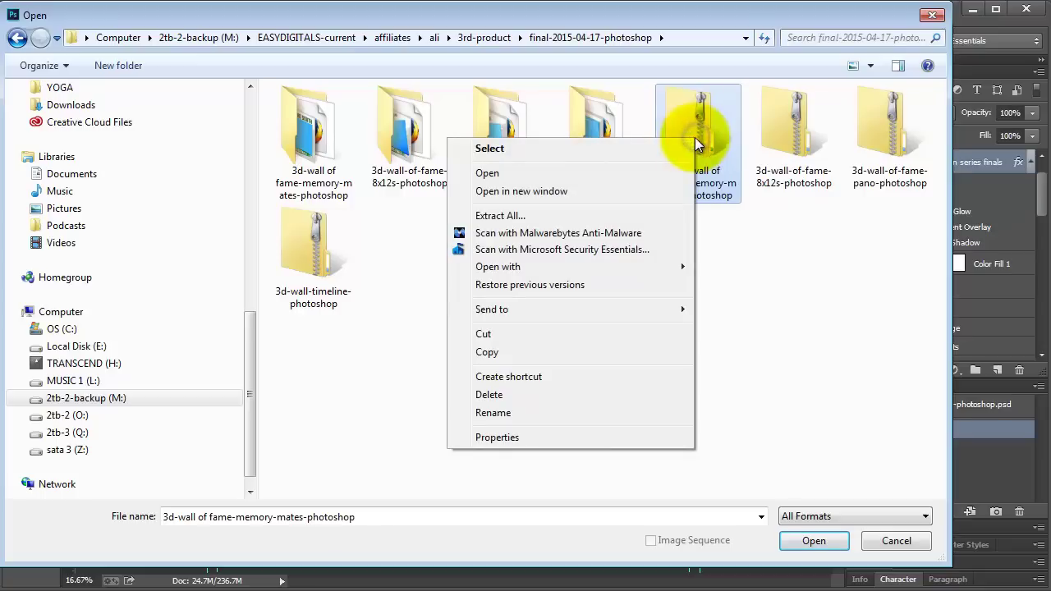
{"action": "left_click", "coordinate": [647, 218]}
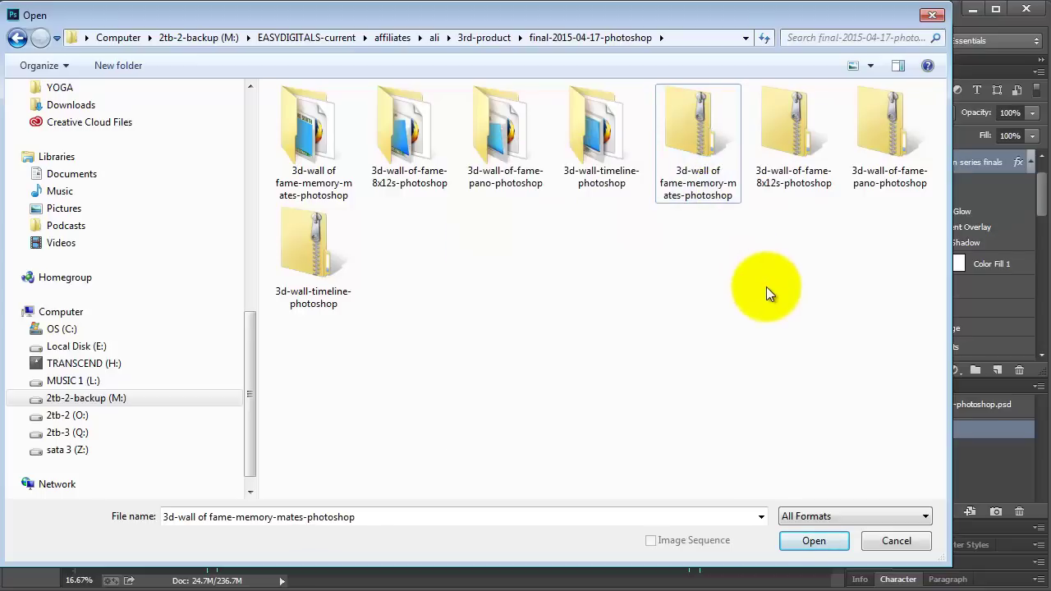
Look inside 3d-wall-timeline-photoshop, then go back up to final-2015-04-17-photoshop.
{"action": "left_click", "coordinate": [602, 167]}
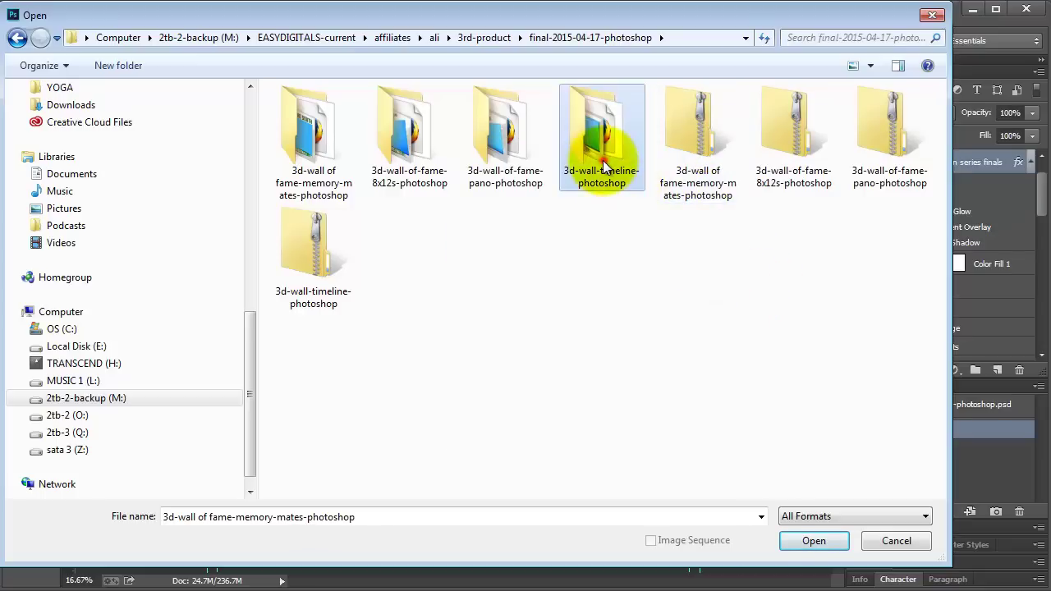
{"action": "double_click", "coordinate": [603, 165]}
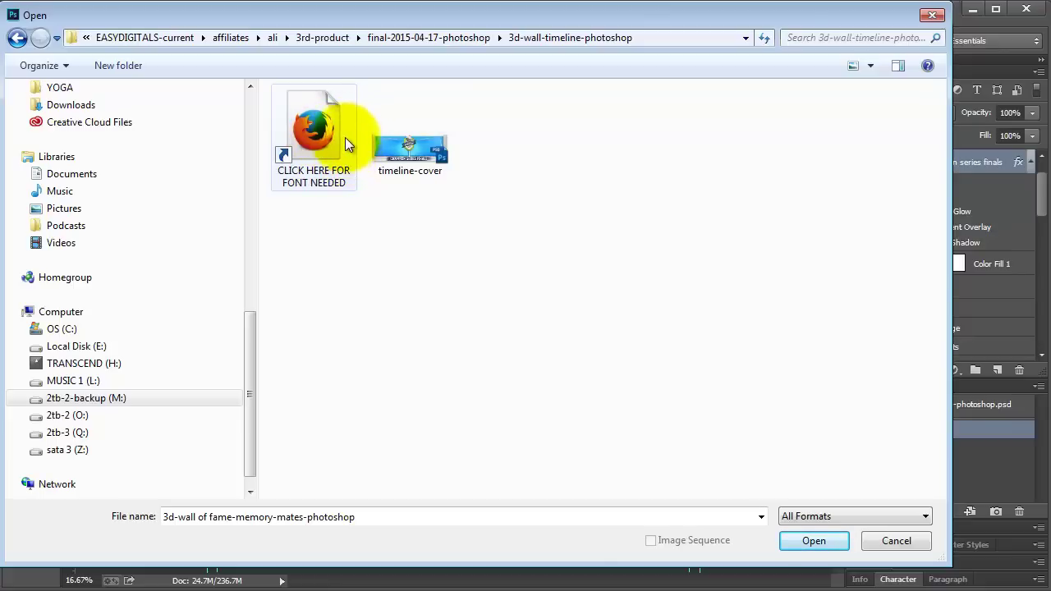
{"action": "left_click", "coordinate": [17, 38]}
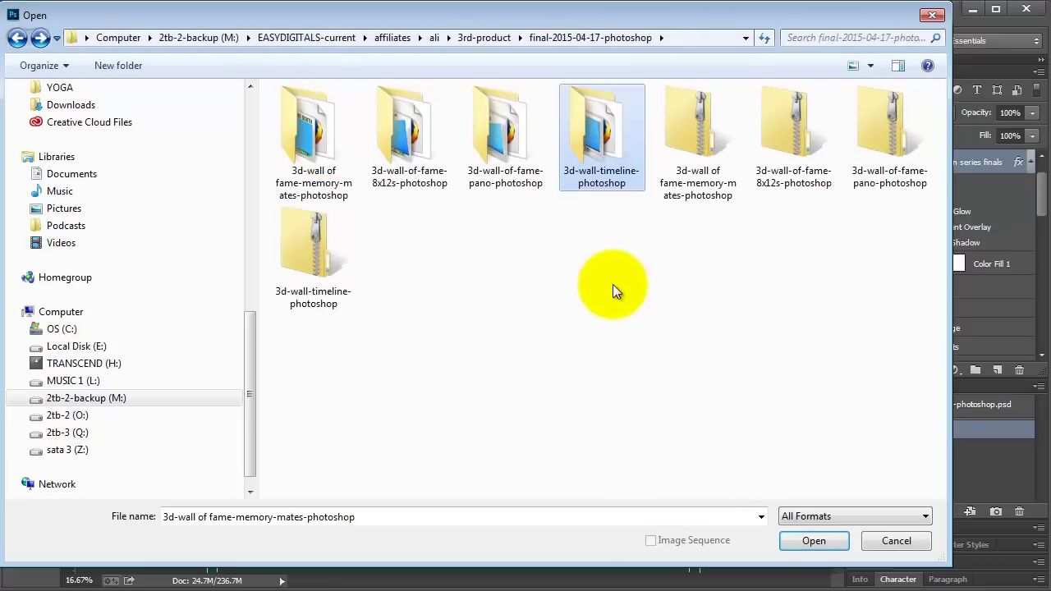
Browse the 3d-wall-of-fame-8x12s-photoshop thumbnails and select the 8x12-2-photo-2 template.
{"action": "double_click", "coordinate": [427, 131]}
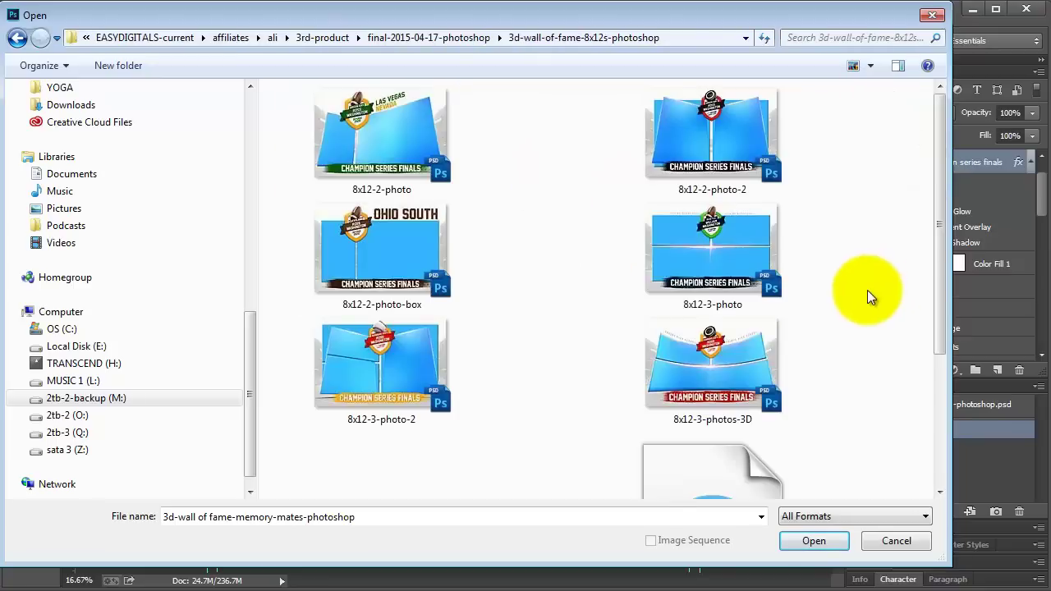
{"action": "scroll", "coordinate": [838, 238], "scroll_direction": "down", "scroll_amount": 2}
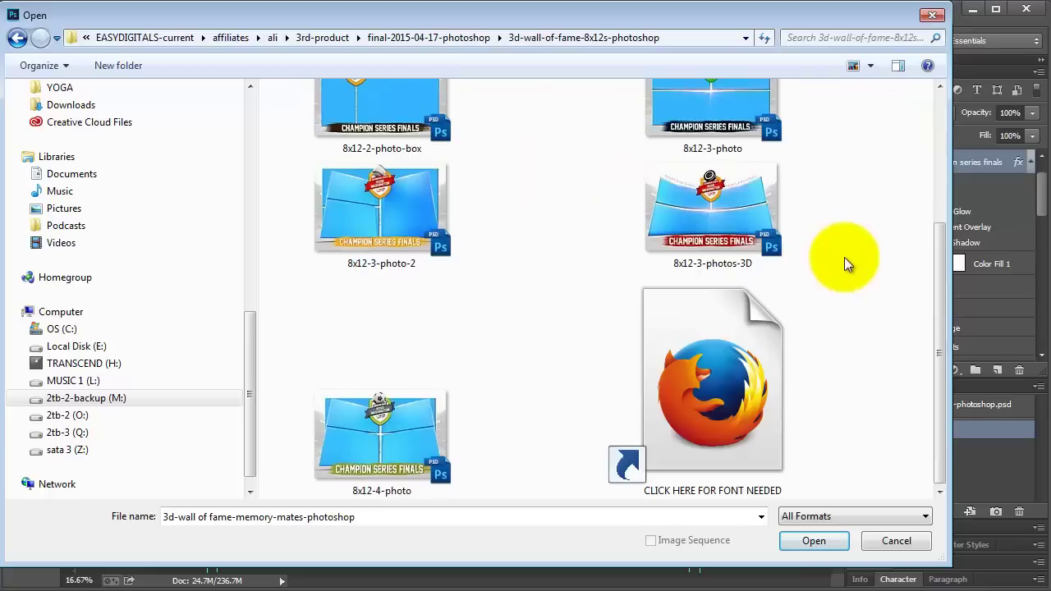
{"action": "scroll", "coordinate": [844, 263], "scroll_direction": "up", "scroll_amount": 2}
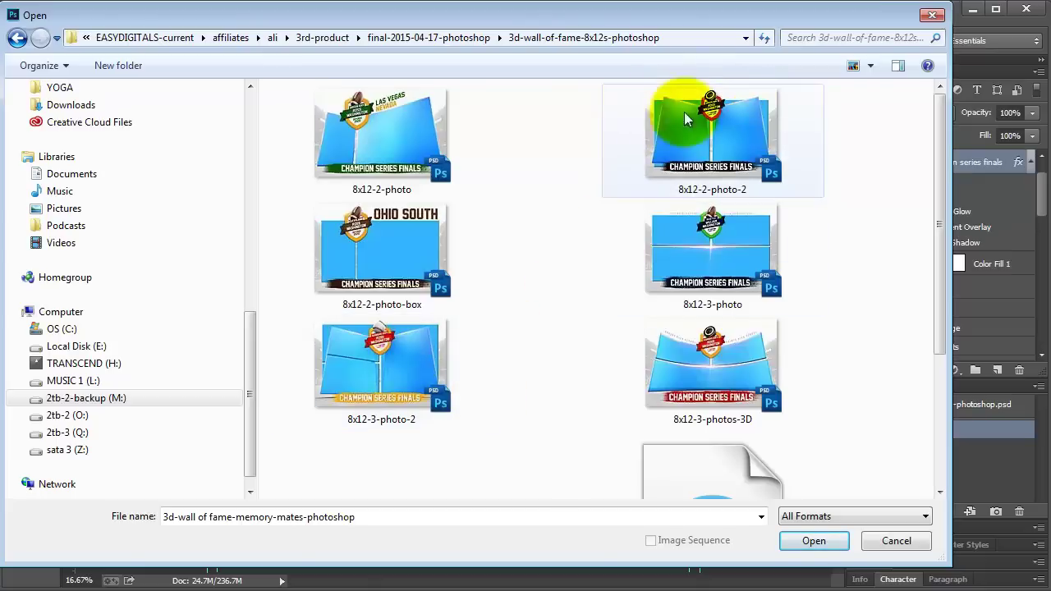
{"action": "scroll", "coordinate": [822, 283], "scroll_direction": "down", "scroll_amount": 2}
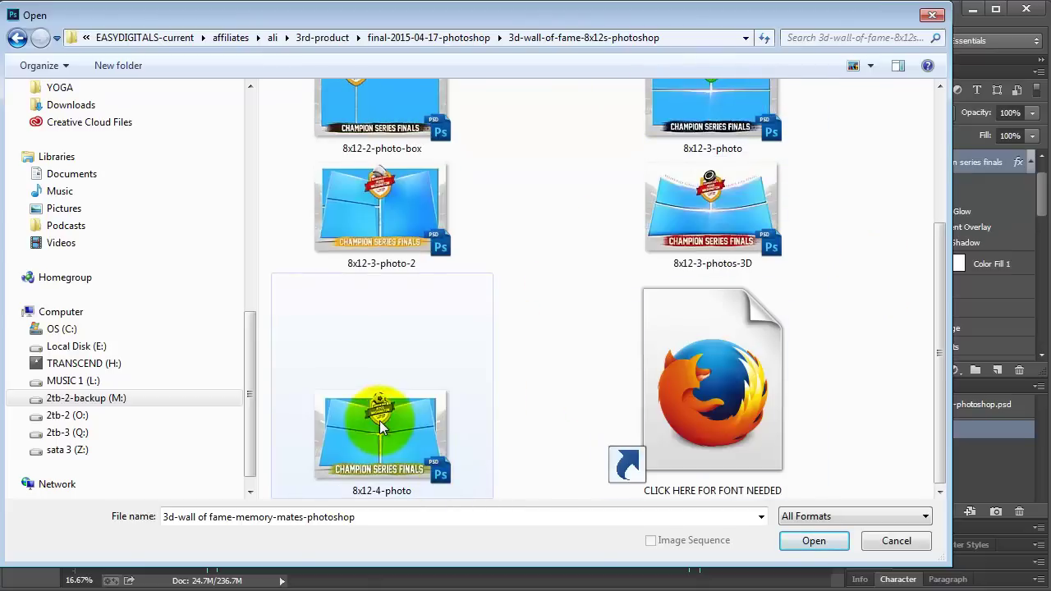
{"action": "scroll", "coordinate": [909, 361], "scroll_direction": "up", "scroll_amount": 2}
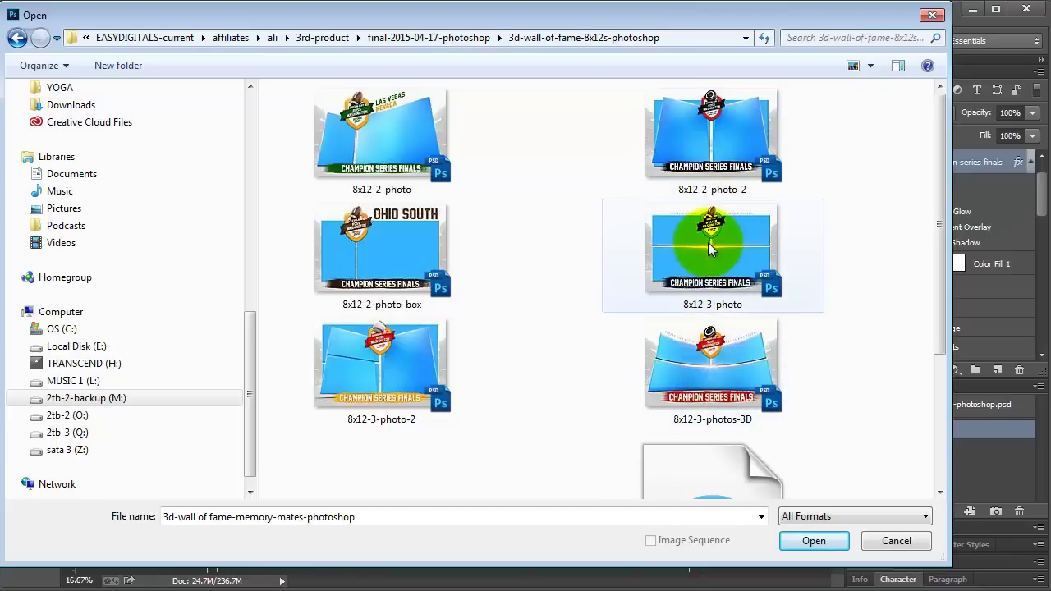
{"action": "mouse_move", "coordinate": [708, 243]}
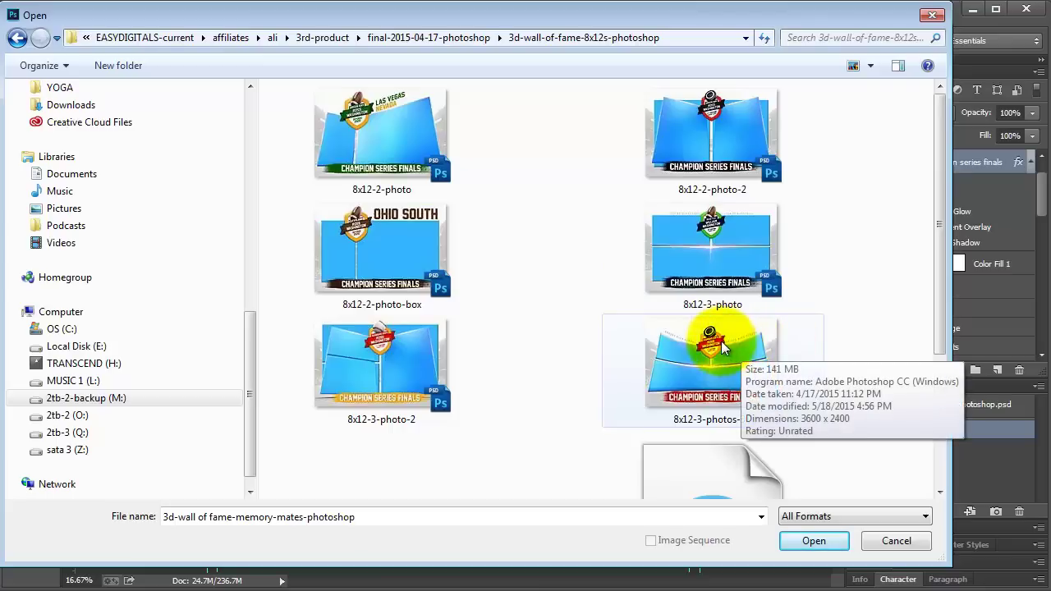
{"action": "mouse_move", "coordinate": [754, 336]}
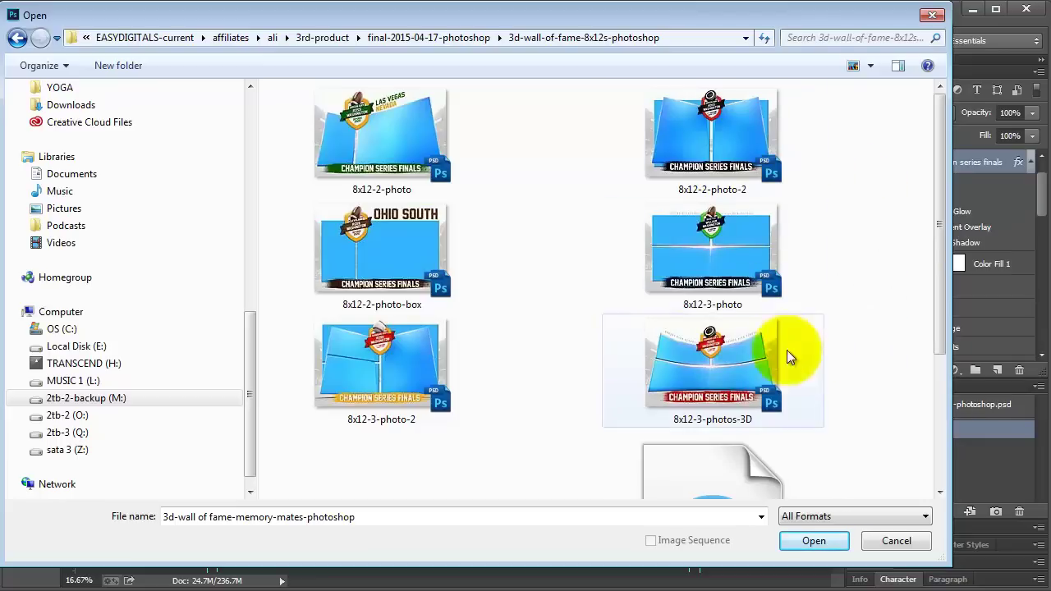
{"action": "left_click", "coordinate": [712, 126]}
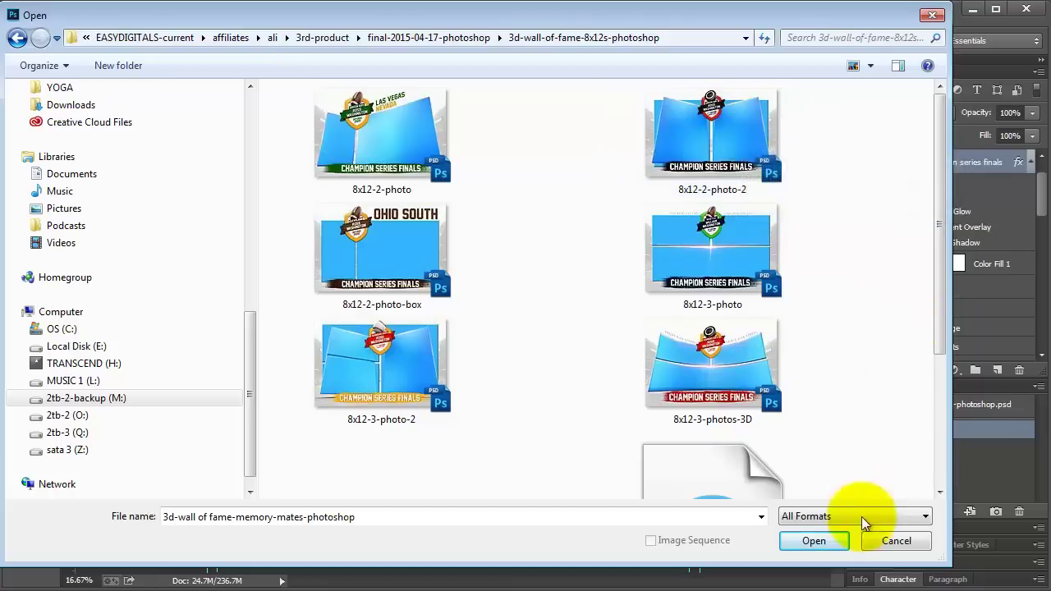
{"action": "left_click", "coordinate": [721, 125]}
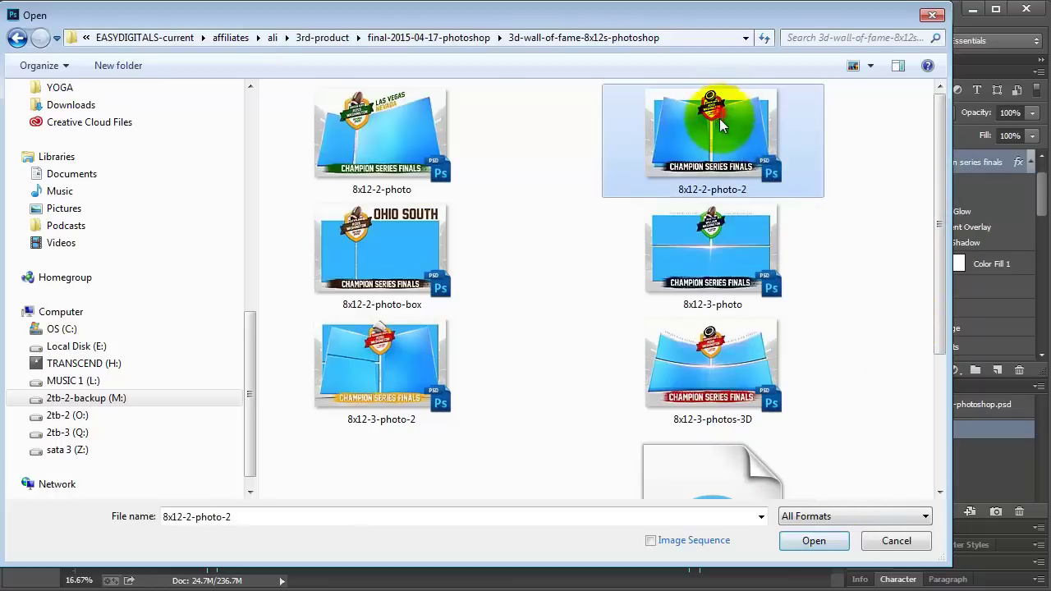
Go to 3rd-product > tutorial and open 8x12-2-photo-2-photoshop.
{"action": "left_click", "coordinate": [472, 43]}
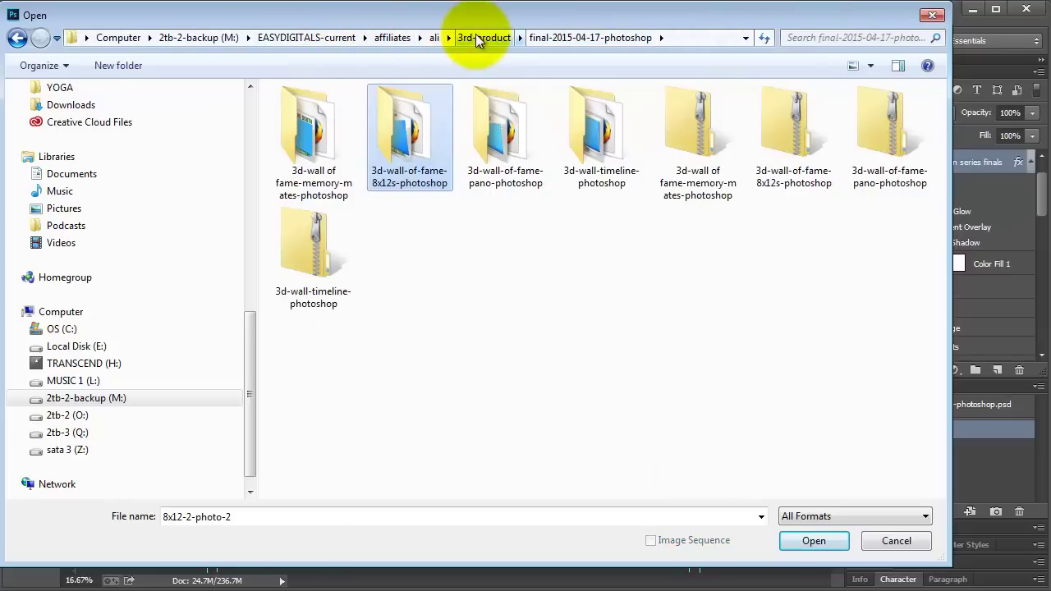
{"action": "left_click", "coordinate": [480, 38]}
{"action": "double_click", "coordinate": [417, 220]}
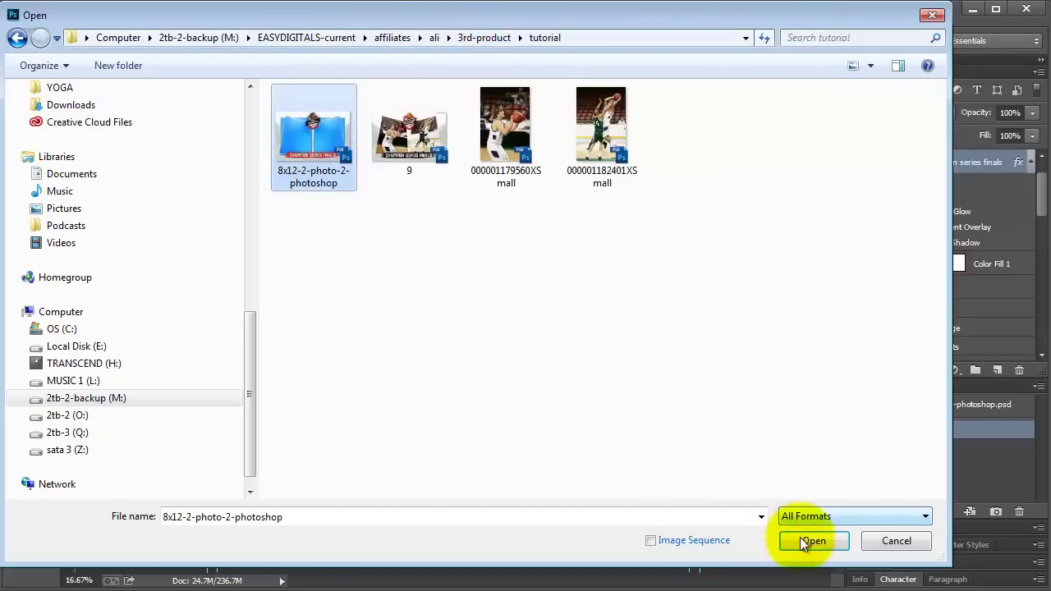
{"action": "left_click", "coordinate": [812, 540]}
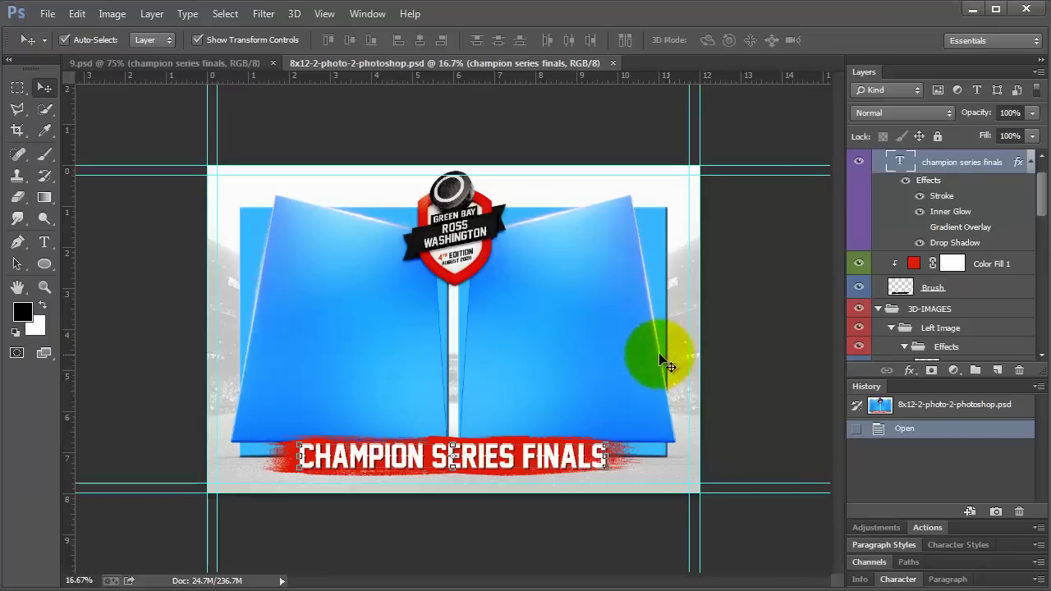
Collapse all layer groups and inspect the Badge+ group's contents.
{"action": "left_click", "coordinate": [585, 347]}
{"action": "scroll", "coordinate": [901, 197], "scroll_direction": "up", "scroll_amount": 3}
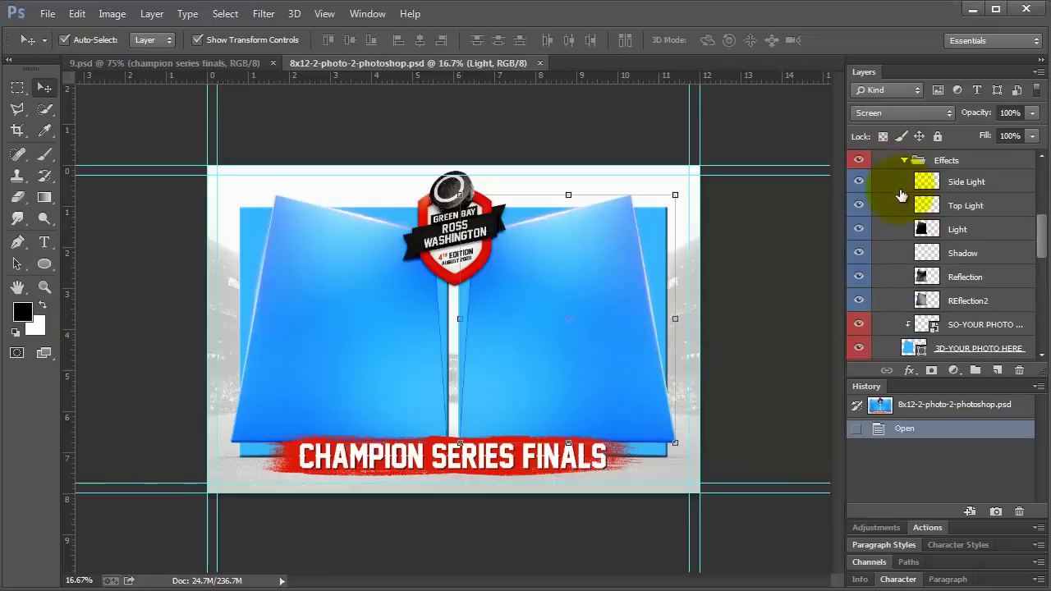
{"action": "scroll", "coordinate": [896, 180], "scroll_direction": "up", "scroll_amount": 5}
{"action": "left_click", "coordinate": [878, 176], "text": "alt"}
{"action": "left_click", "coordinate": [925, 168]}
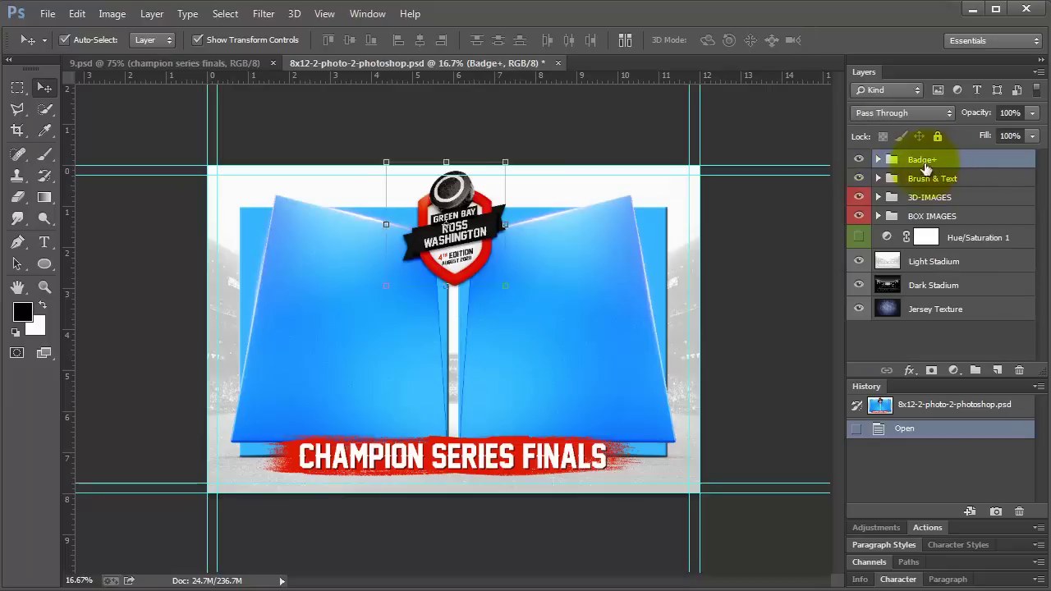
{"action": "left_click", "coordinate": [879, 162], "text": "alt"}
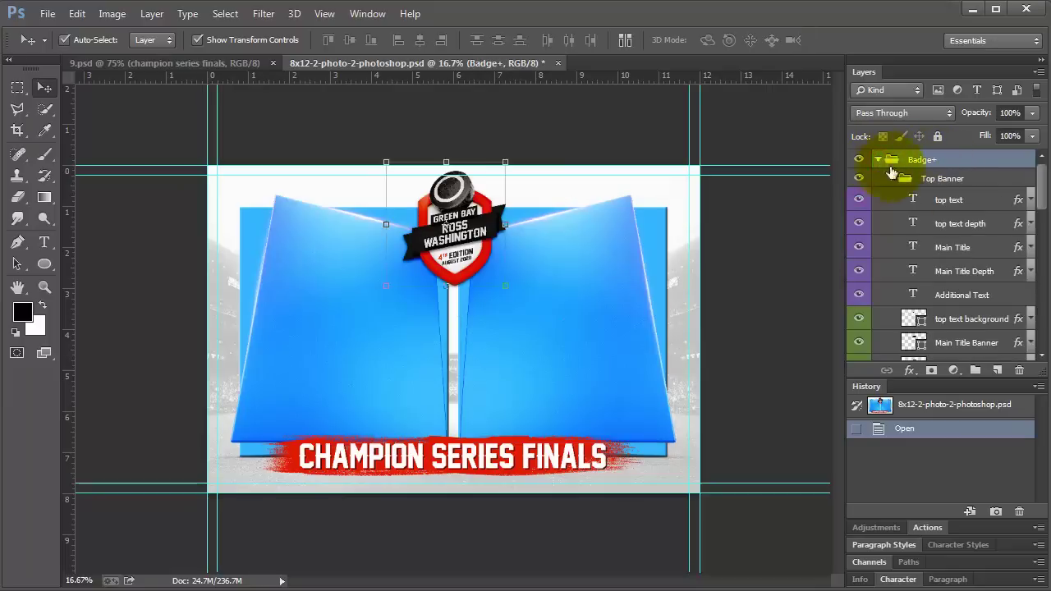
{"action": "scroll", "coordinate": [936, 263], "scroll_direction": "down", "scroll_amount": 6}
{"action": "scroll", "coordinate": [951, 271], "scroll_direction": "up", "scroll_amount": 6}
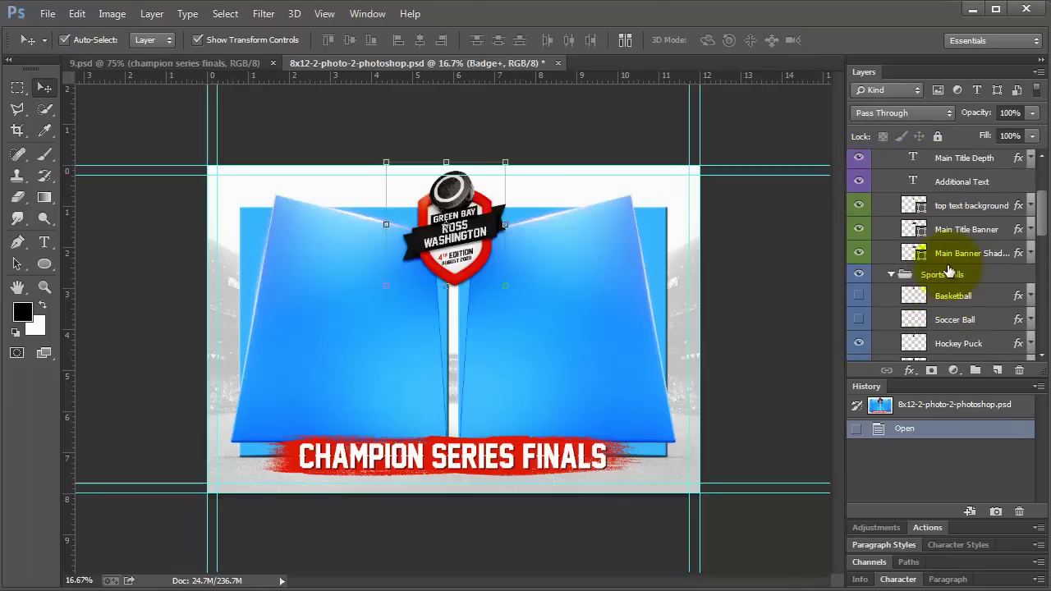
{"action": "left_click", "coordinate": [879, 162], "text": "alt"}
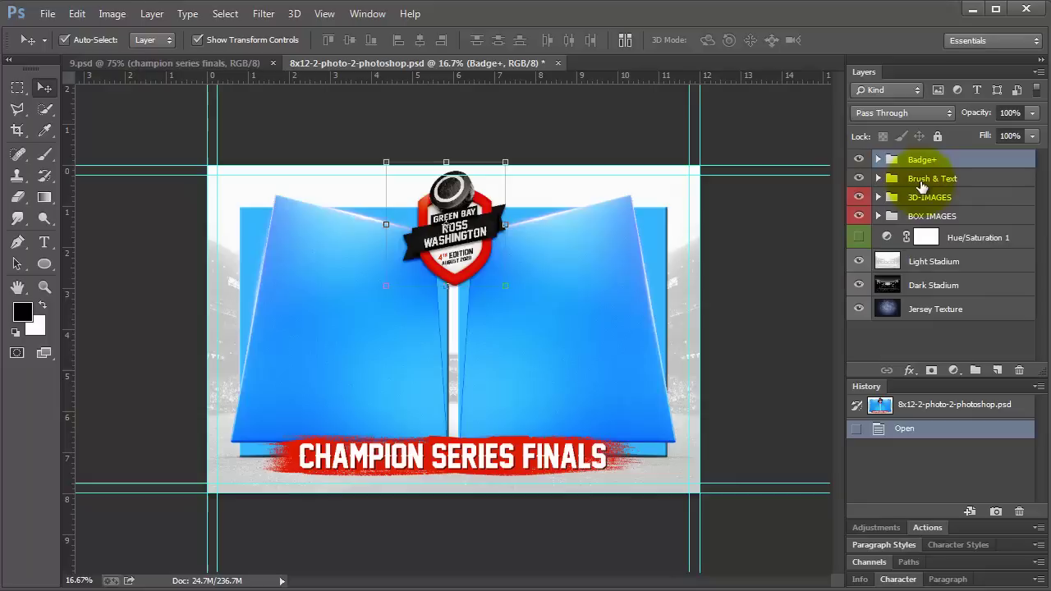
Toggle the badge, banner and 3D-IMAGES groups off and on, then hide BOX IMAGES.
{"action": "left_click", "coordinate": [912, 178]}
{"action": "left_click", "coordinate": [859, 161]}
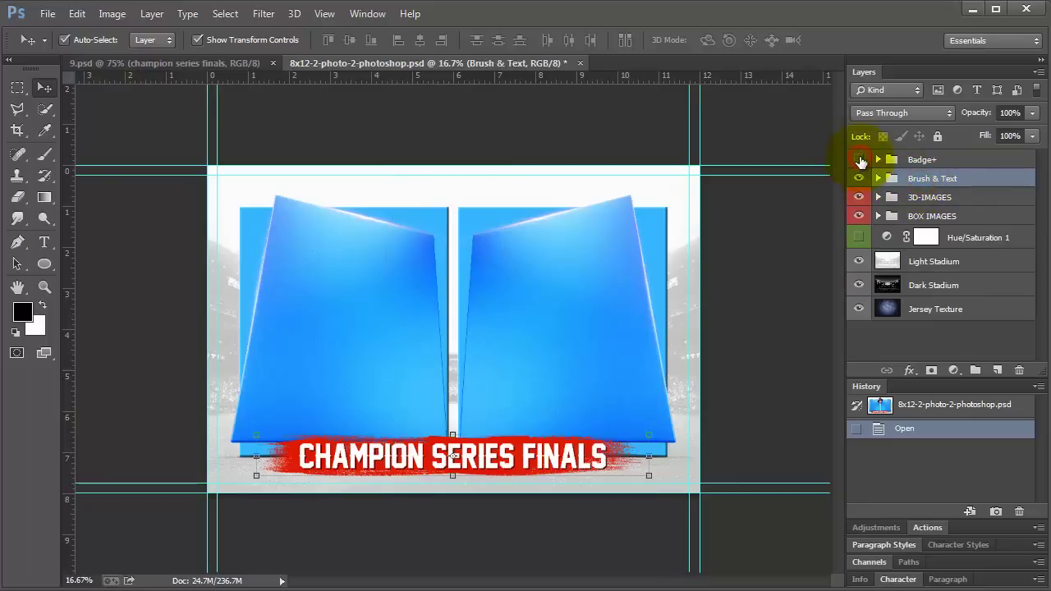
{"action": "left_click", "coordinate": [859, 161]}
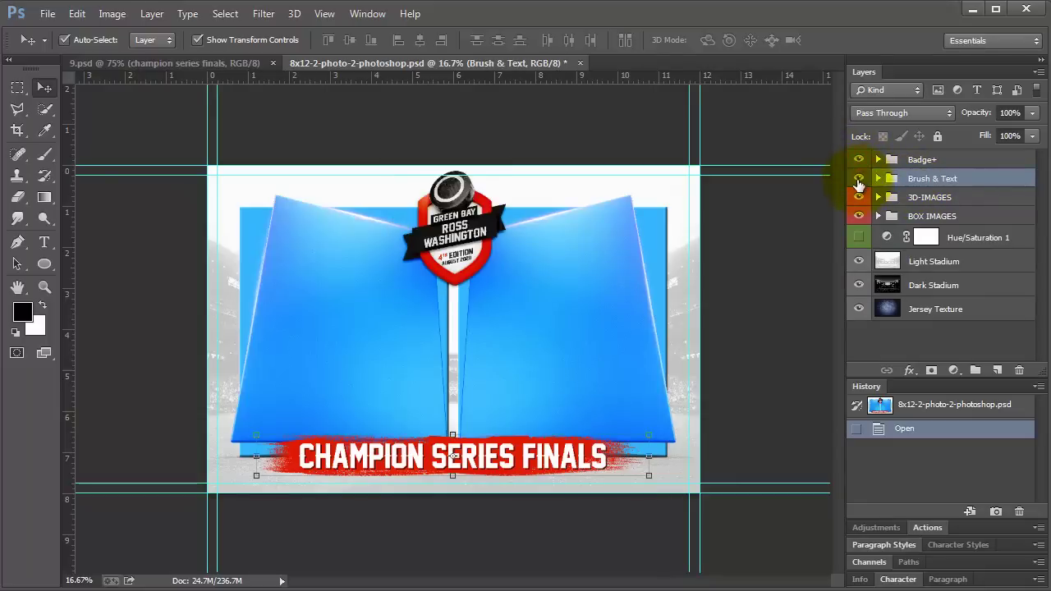
{"action": "left_click", "coordinate": [859, 179]}
{"action": "left_click", "coordinate": [859, 179]}
{"action": "left_click", "coordinate": [859, 198]}
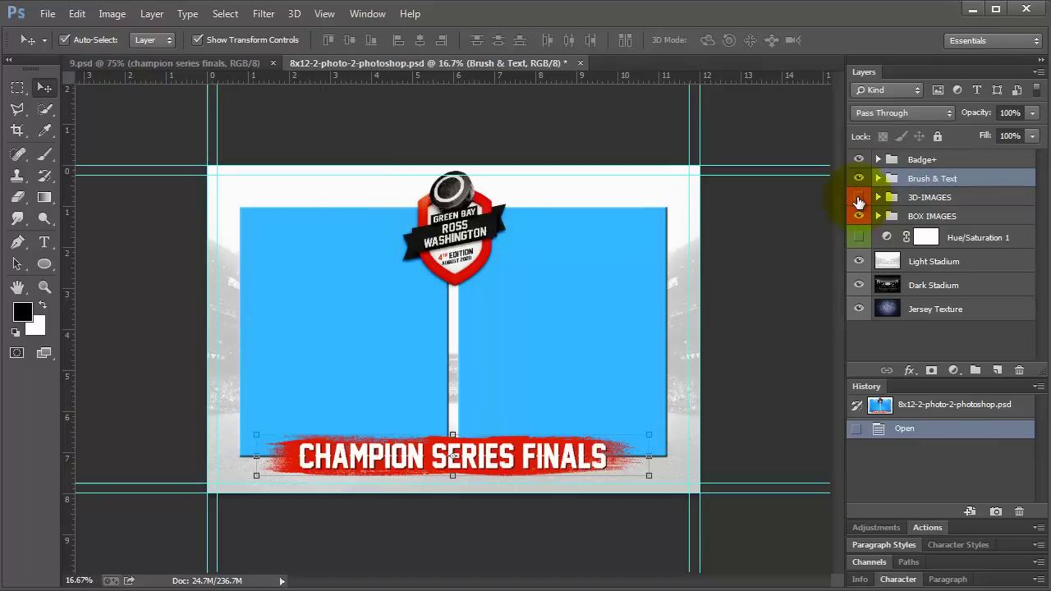
{"action": "left_click", "coordinate": [860, 198]}
{"action": "left_click", "coordinate": [859, 217]}
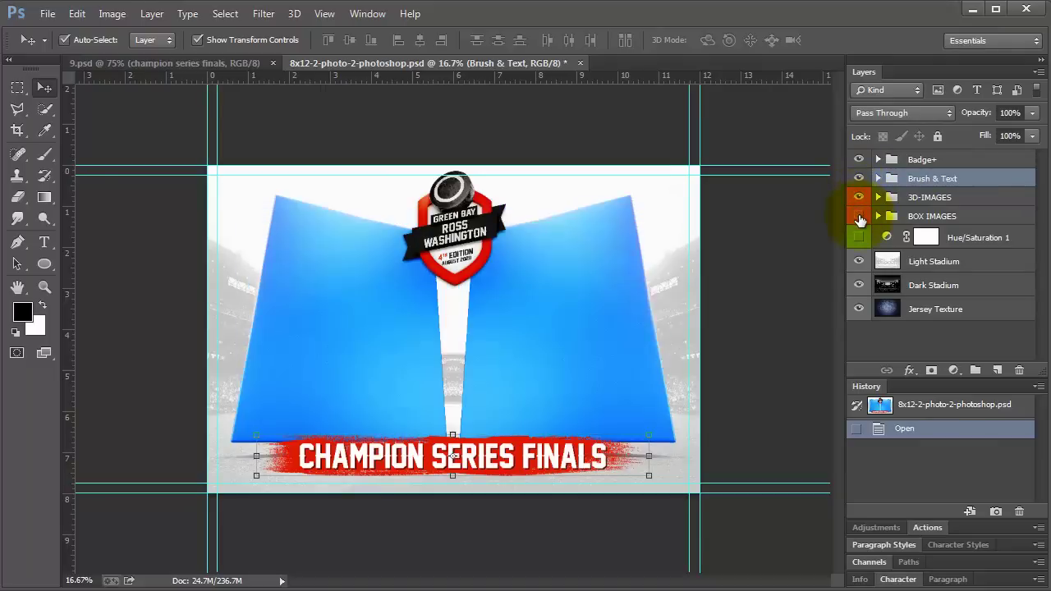
Show BOX IMAGES again, hide the Light and Dark Stadium backgrounds, and select Jersey Texture.
{"action": "left_click", "coordinate": [859, 217]}
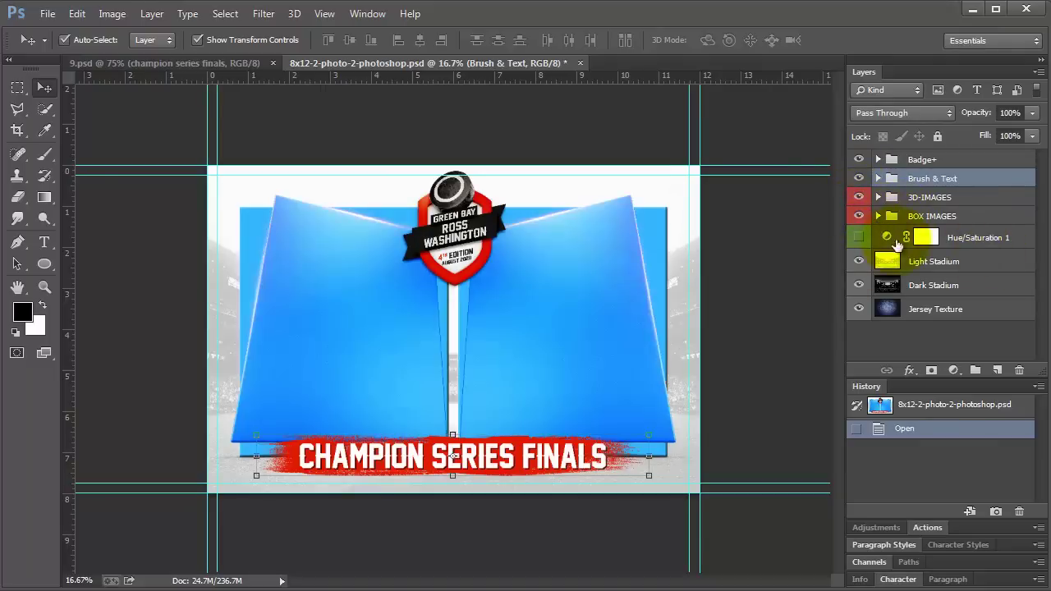
{"action": "left_click", "coordinate": [915, 258]}
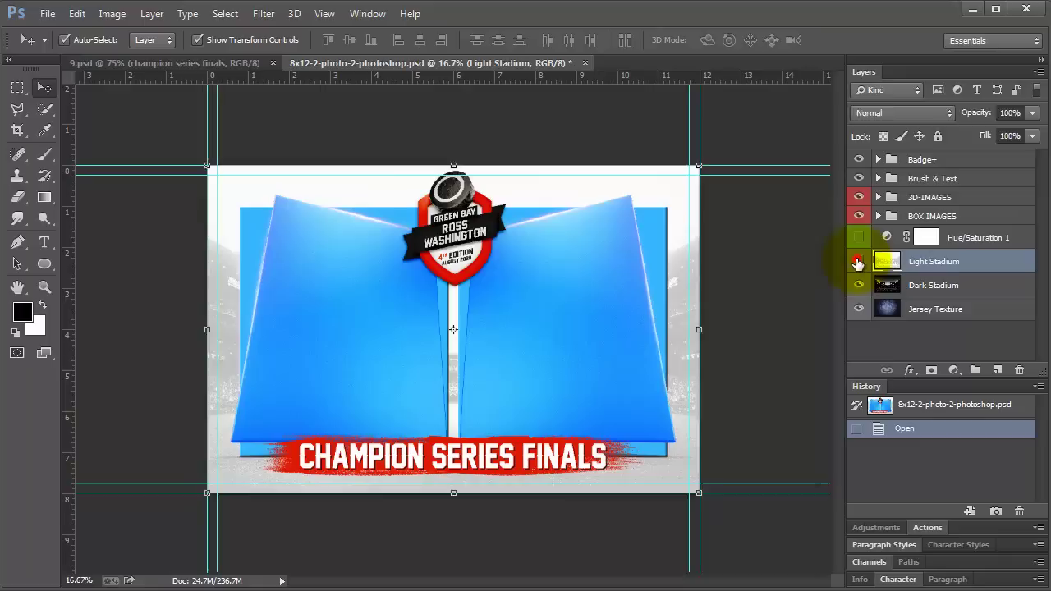
{"action": "left_click", "coordinate": [859, 262]}
{"action": "left_click", "coordinate": [859, 286]}
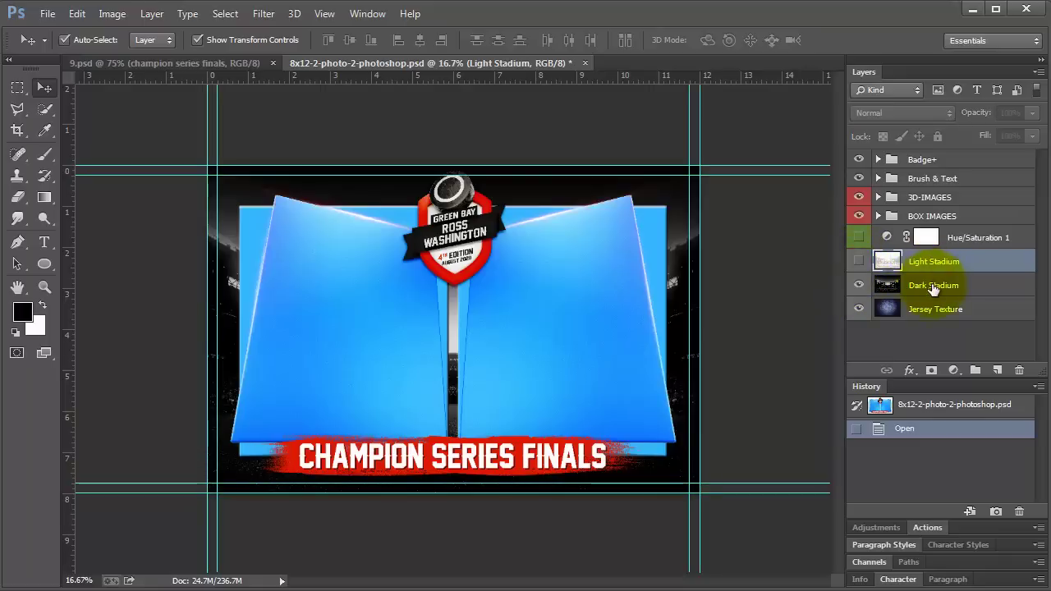
{"action": "left_click", "coordinate": [910, 285]}
{"action": "left_click", "coordinate": [859, 285]}
{"action": "left_click", "coordinate": [986, 316]}
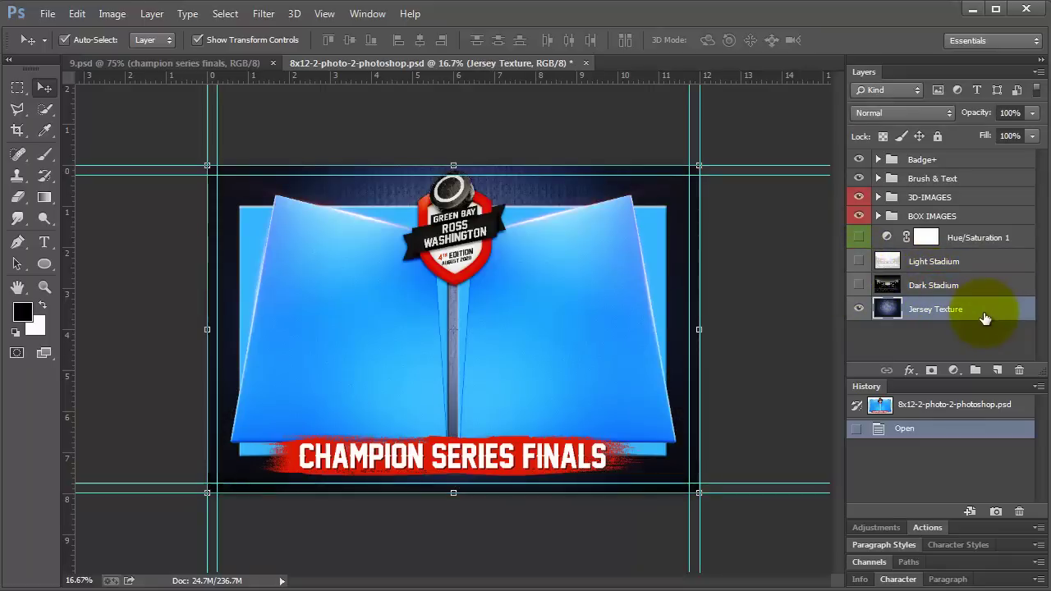
Enable Hue/Saturation 1 and try Colorize, leaving Hue at +117 for a dark red tint.
{"action": "left_click", "coordinate": [860, 238]}
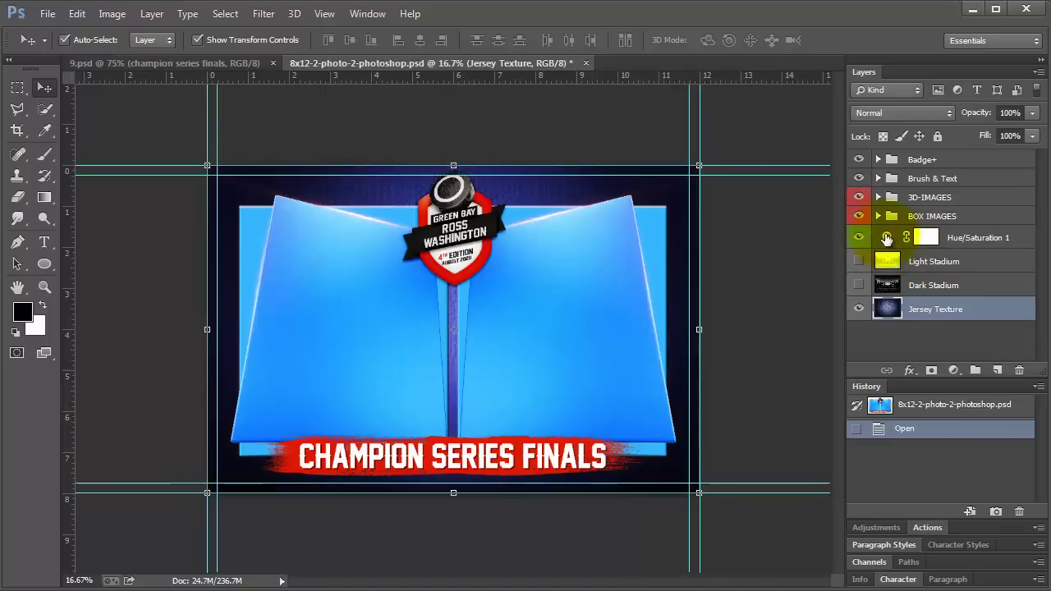
{"action": "left_click", "coordinate": [886, 239]}
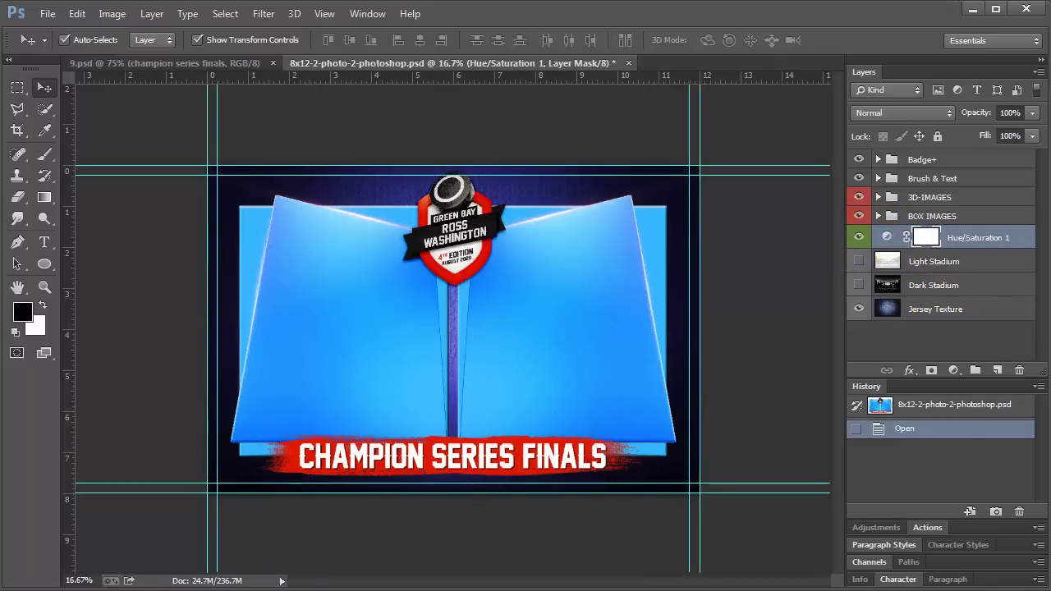
{"action": "left_click_drag", "start_coordinate": [810, 261], "coordinate": [790, 201]}
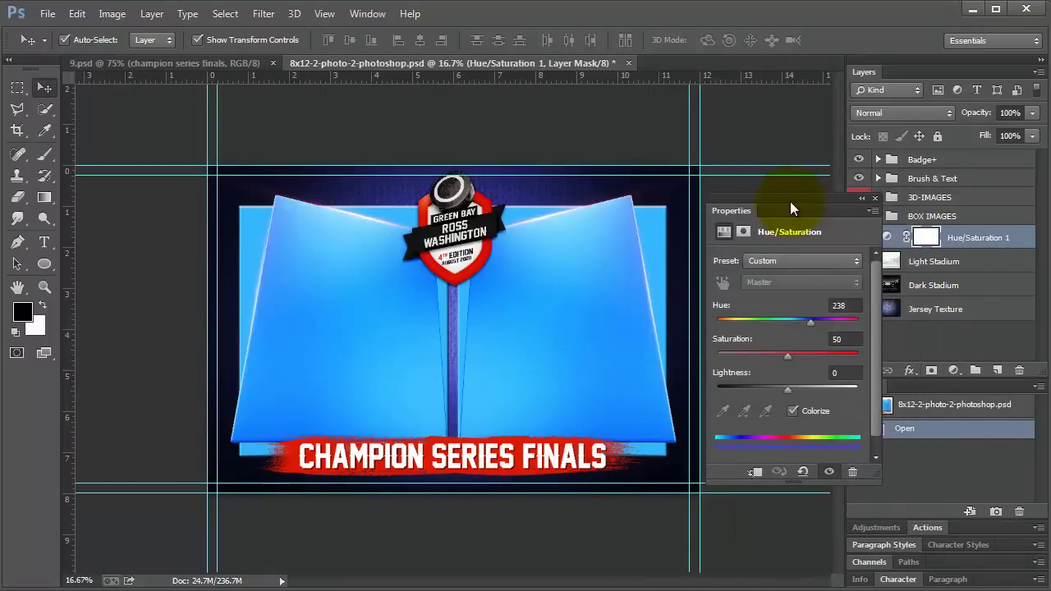
{"action": "left_click", "coordinate": [793, 410]}
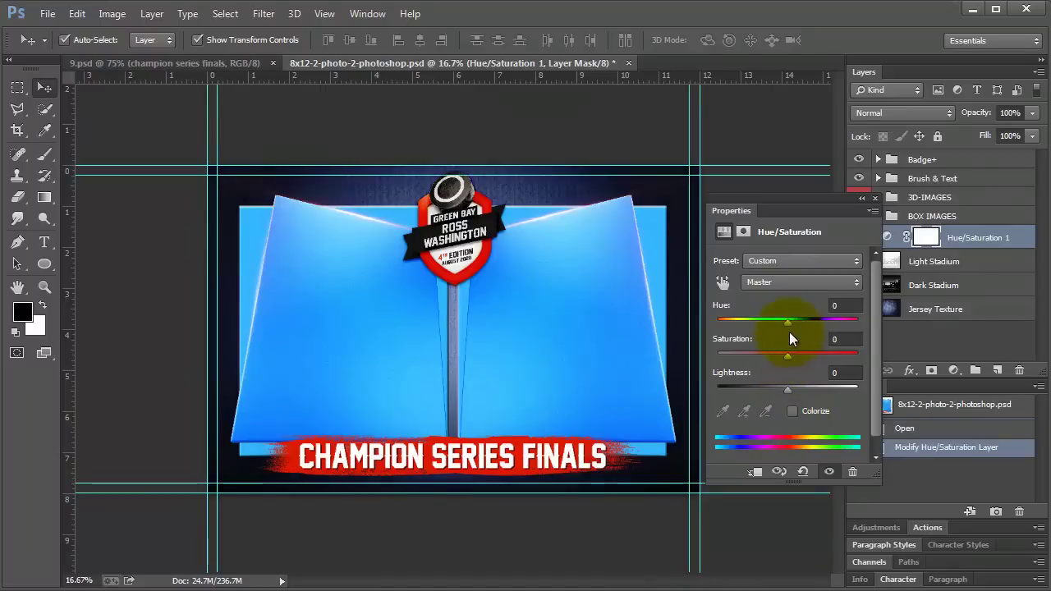
{"action": "left_click_drag", "start_coordinate": [788, 322], "coordinate": [749, 322]}
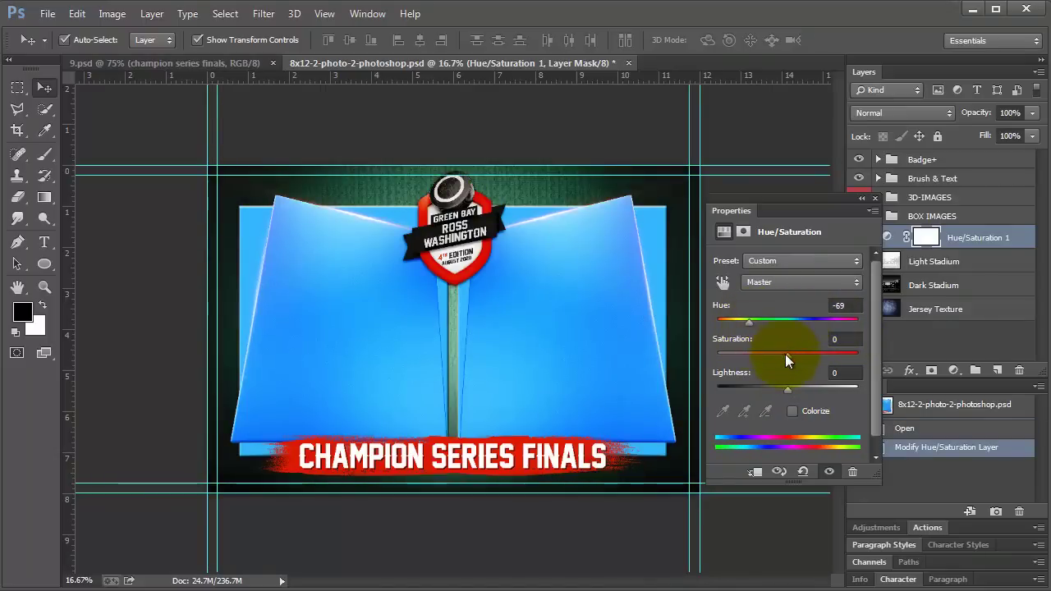
{"action": "left_click_drag", "start_coordinate": [745, 324], "coordinate": [730, 321]}
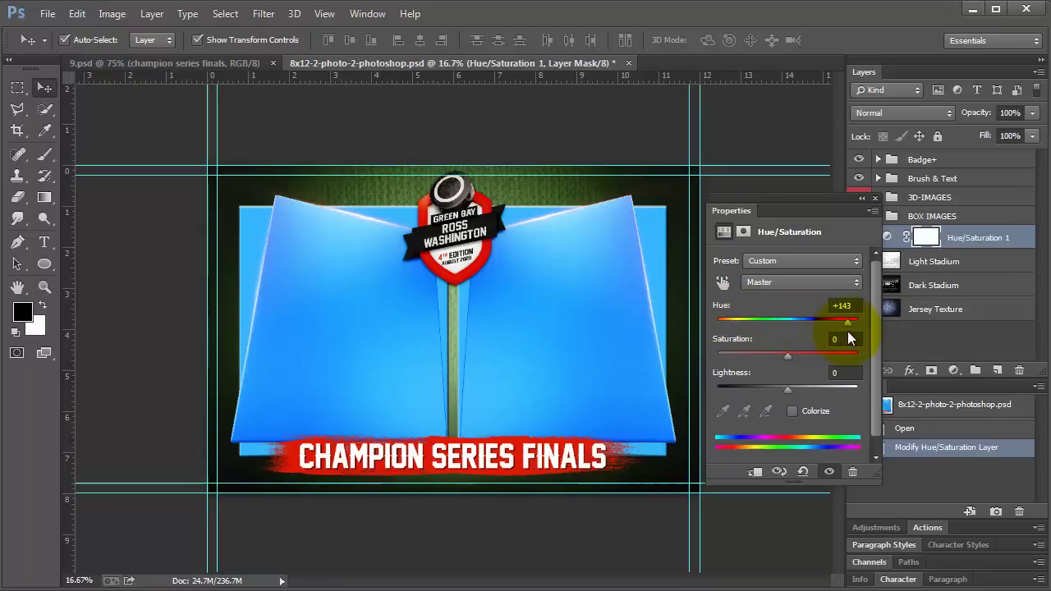
{"action": "left_click", "coordinate": [792, 412]}
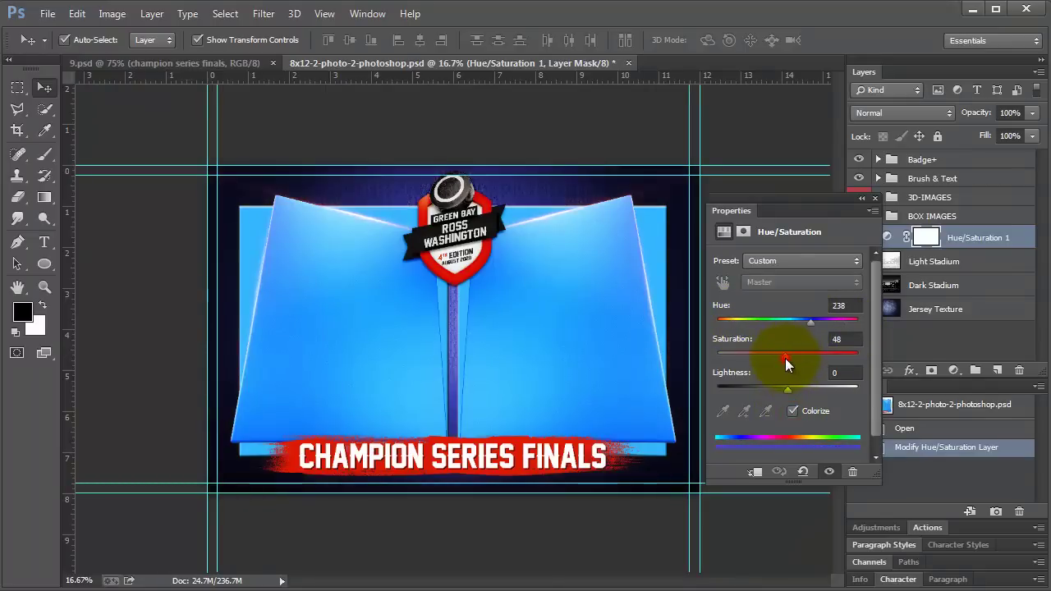
{"action": "left_click_drag", "start_coordinate": [788, 356], "coordinate": [785, 356]}
{"action": "mouse_move", "coordinate": [818, 320]}
{"action": "left_mouse_down"}
{"action": "mouse_move", "coordinate": [838, 320]}
{"action": "mouse_move", "coordinate": [739, 325]}
{"action": "mouse_move", "coordinate": [835, 331]}
{"action": "mouse_move", "coordinate": [814, 331]}
{"action": "left_mouse_up"}
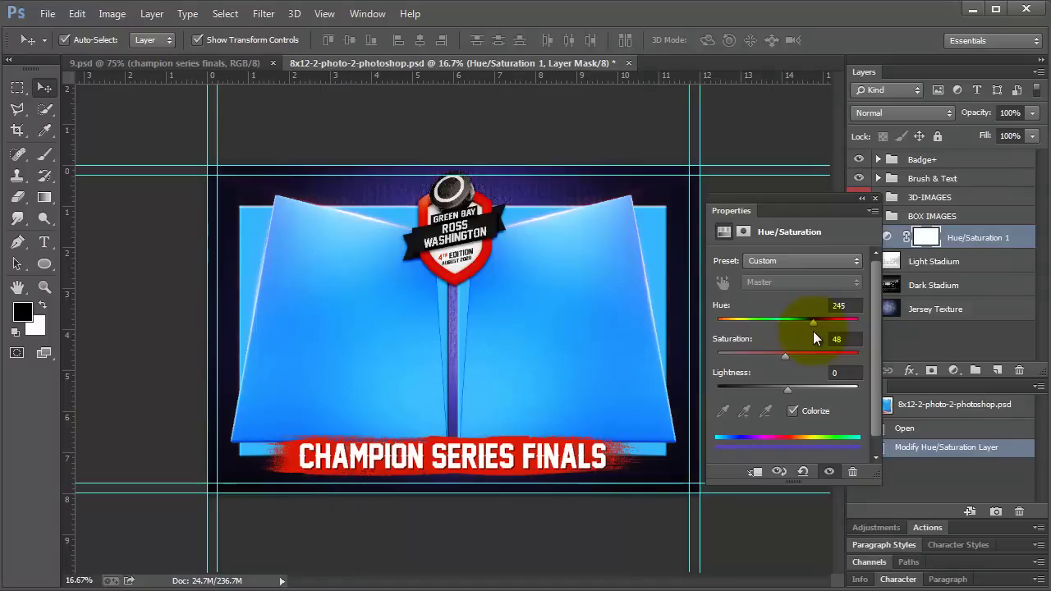
{"action": "left_click", "coordinate": [794, 411]}
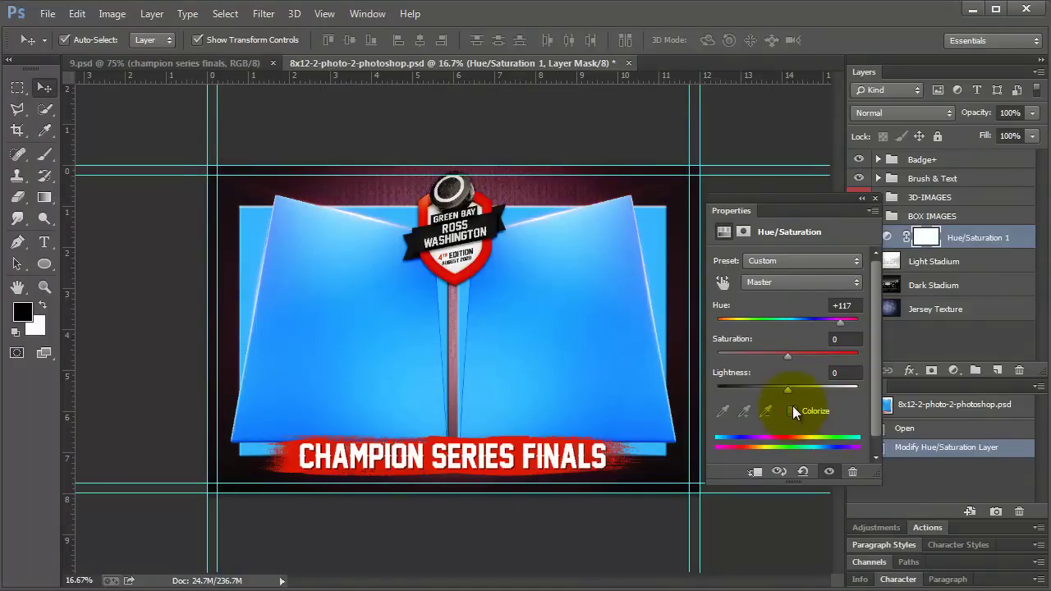
{"action": "left_click_drag", "start_coordinate": [826, 197], "coordinate": [796, 102]}
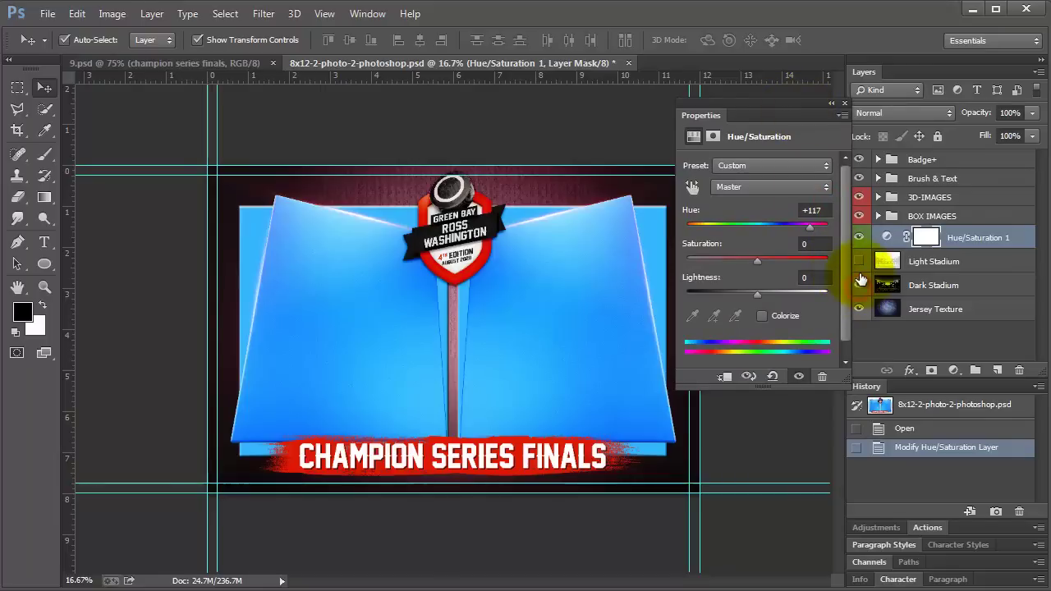
Show Light Stadium again and try Colorize tweaks to the tint's lightness, saturation and hue.
{"action": "left_click", "coordinate": [859, 261]}
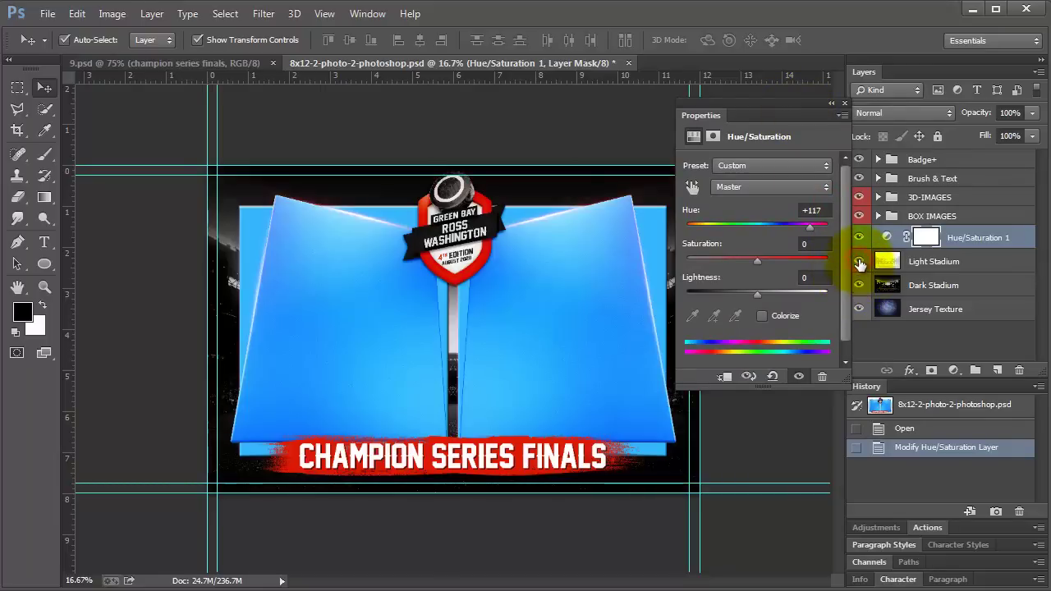
{"action": "left_click", "coordinate": [762, 316]}
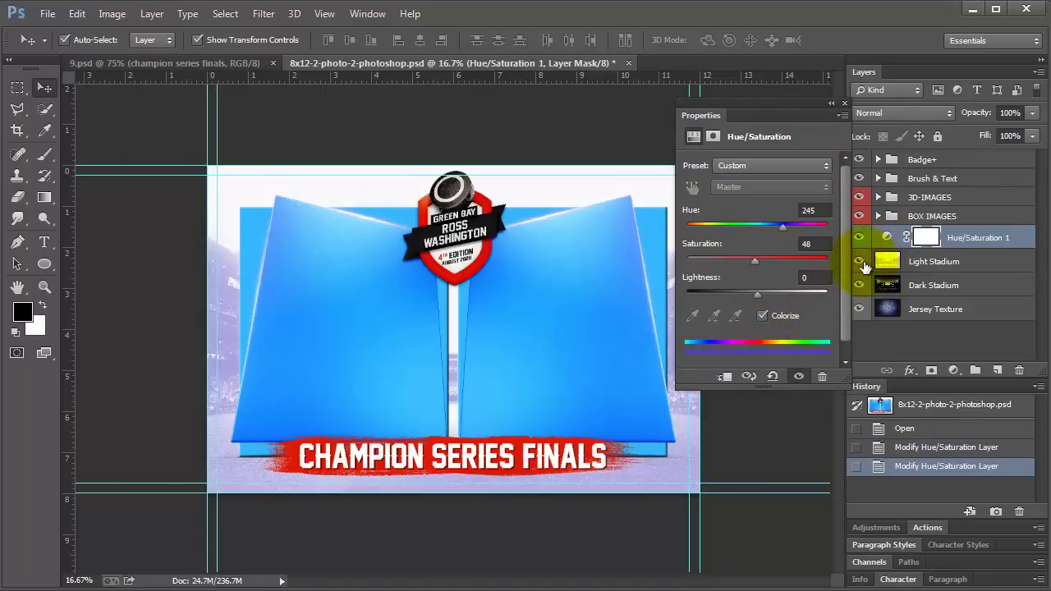
{"action": "left_click", "coordinate": [953, 261]}
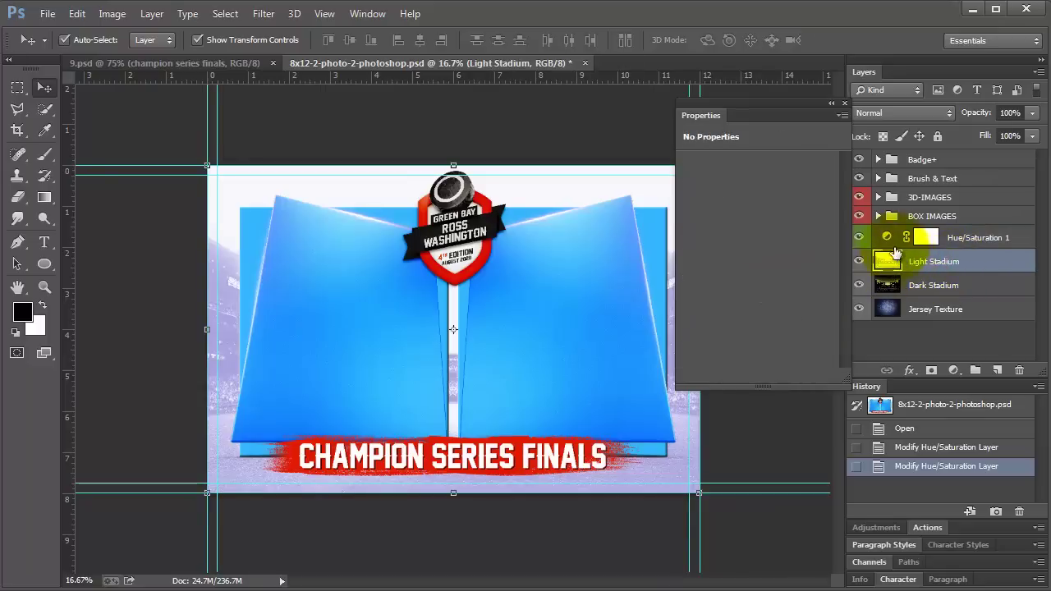
{"action": "left_click", "coordinate": [893, 245]}
{"action": "mouse_move", "coordinate": [754, 293]}
{"action": "left_mouse_down"}
{"action": "mouse_move", "coordinate": [785, 295]}
{"action": "mouse_move", "coordinate": [745, 298]}
{"action": "left_mouse_up"}
{"action": "left_click_drag", "start_coordinate": [755, 262], "coordinate": [775, 259]}
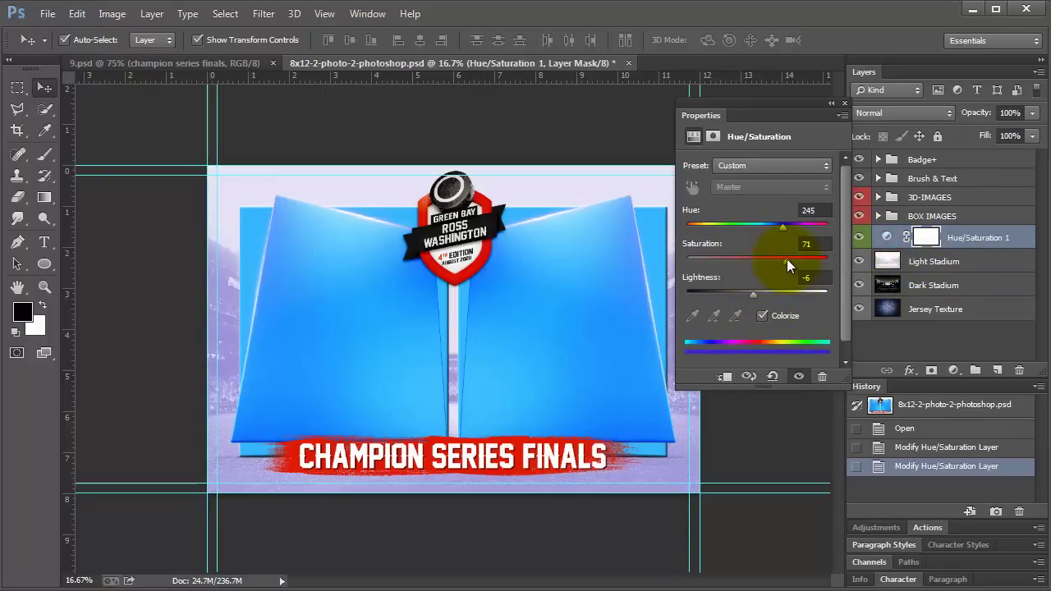
{"action": "mouse_move", "coordinate": [785, 226]}
{"action": "left_mouse_down"}
{"action": "mouse_move", "coordinate": [806, 231]}
{"action": "mouse_move", "coordinate": [720, 231]}
{"action": "mouse_move", "coordinate": [779, 225]}
{"action": "left_mouse_up"}
Turn off Hue/Saturation 1 and select the Light Stadium layer.
{"action": "left_click", "coordinate": [859, 238]}
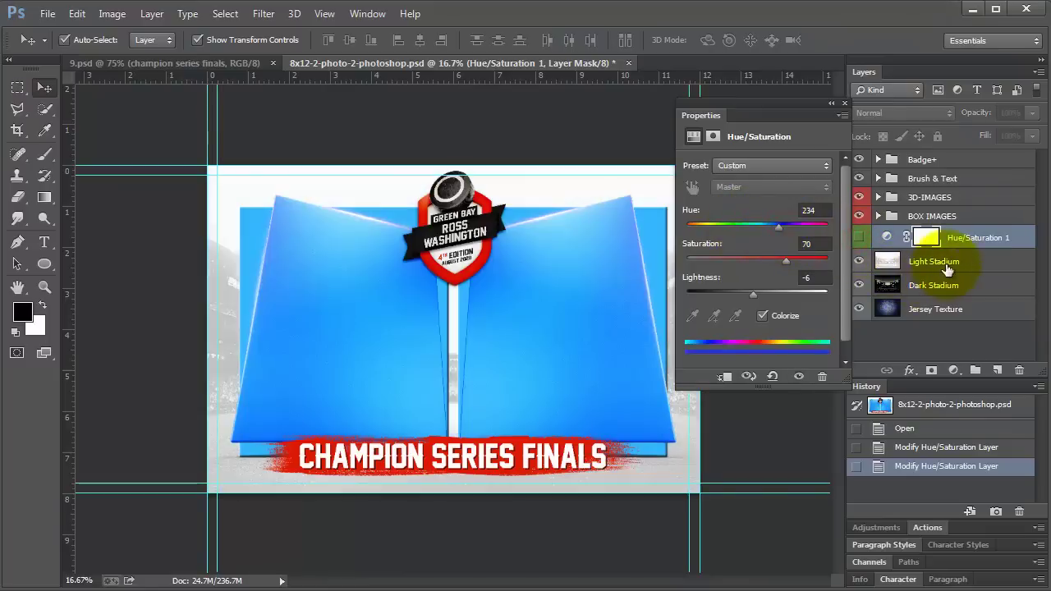
{"action": "left_click", "coordinate": [916, 267]}
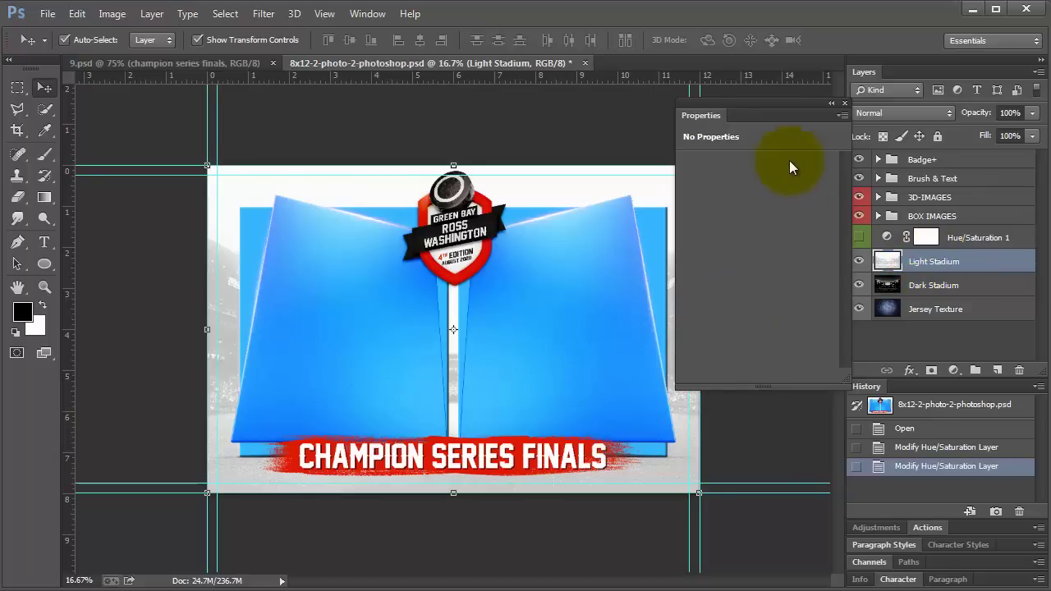
{"action": "left_click_drag", "start_coordinate": [776, 97], "coordinate": [898, 86]}
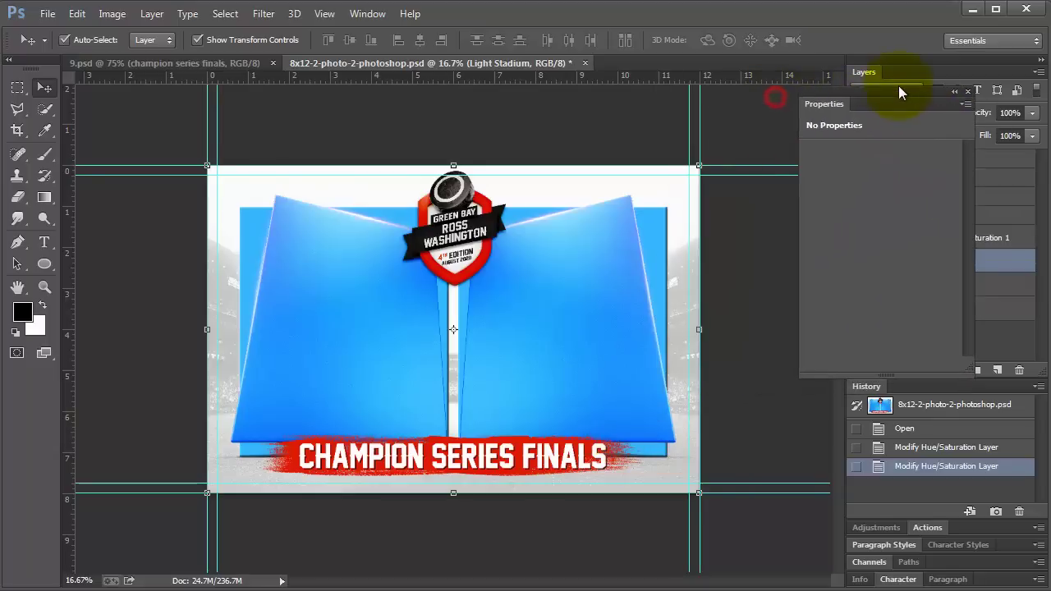
Collapse the 3D-IMAGES group and hide the BOX IMAGES group.
{"action": "left_click", "coordinate": [376, 372]}
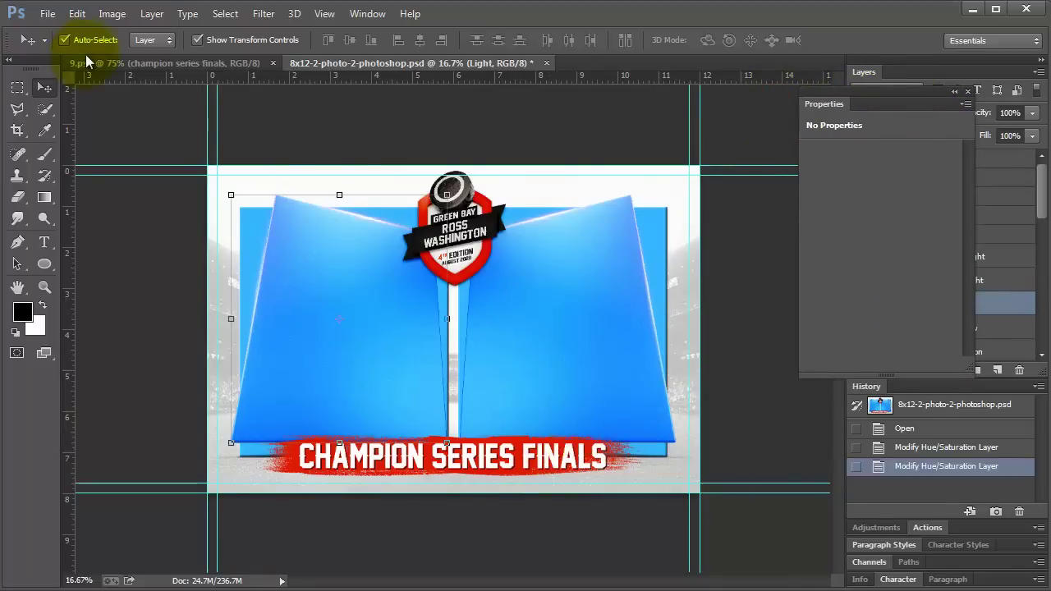
{"action": "left_click", "coordinate": [47, 14]}
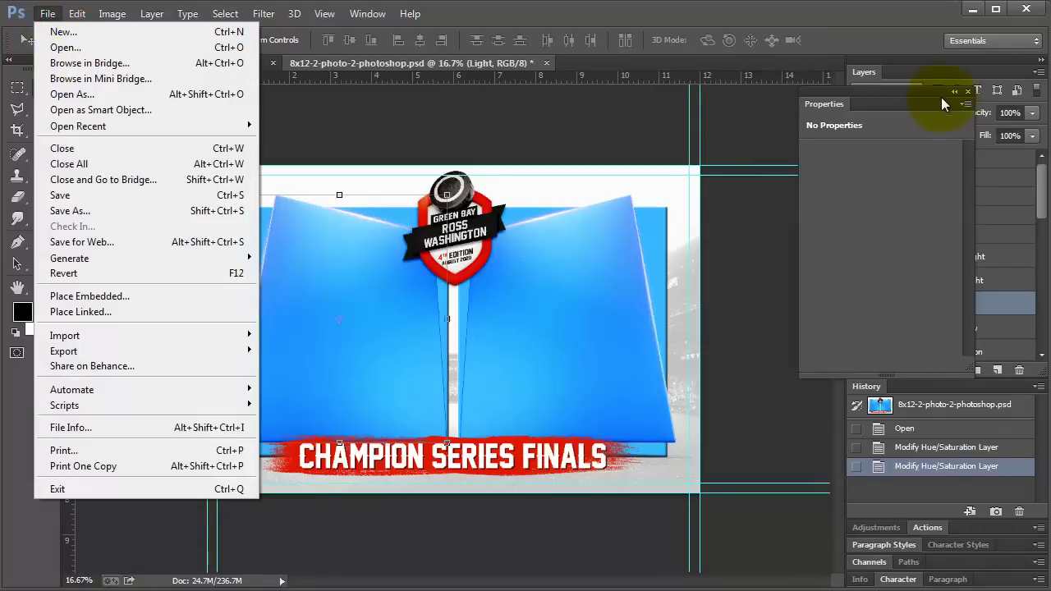
{"action": "left_click_drag", "start_coordinate": [922, 110], "coordinate": [901, 362]}
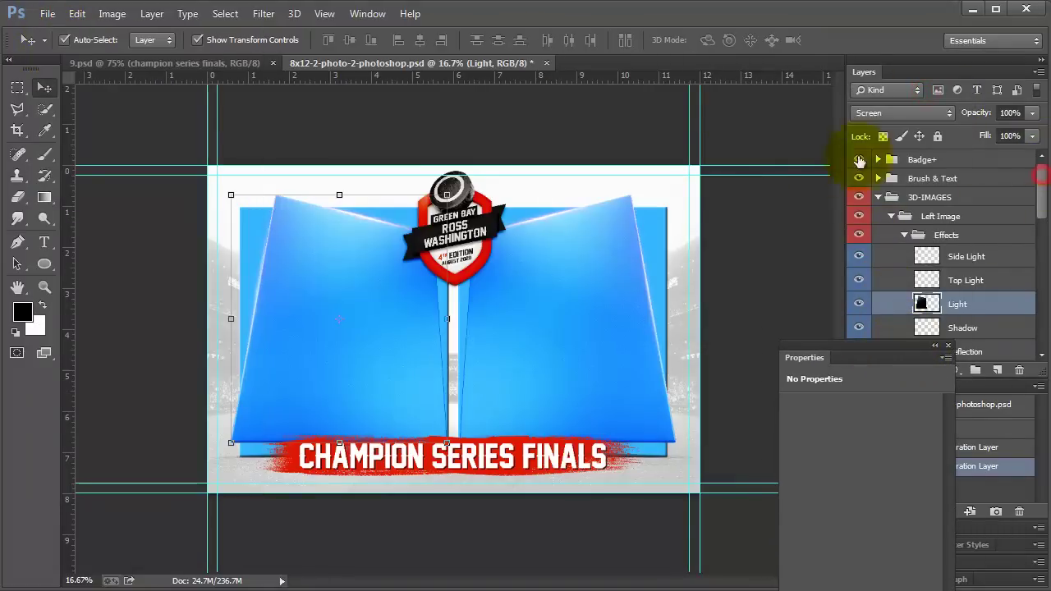
{"action": "left_click", "coordinate": [879, 198]}
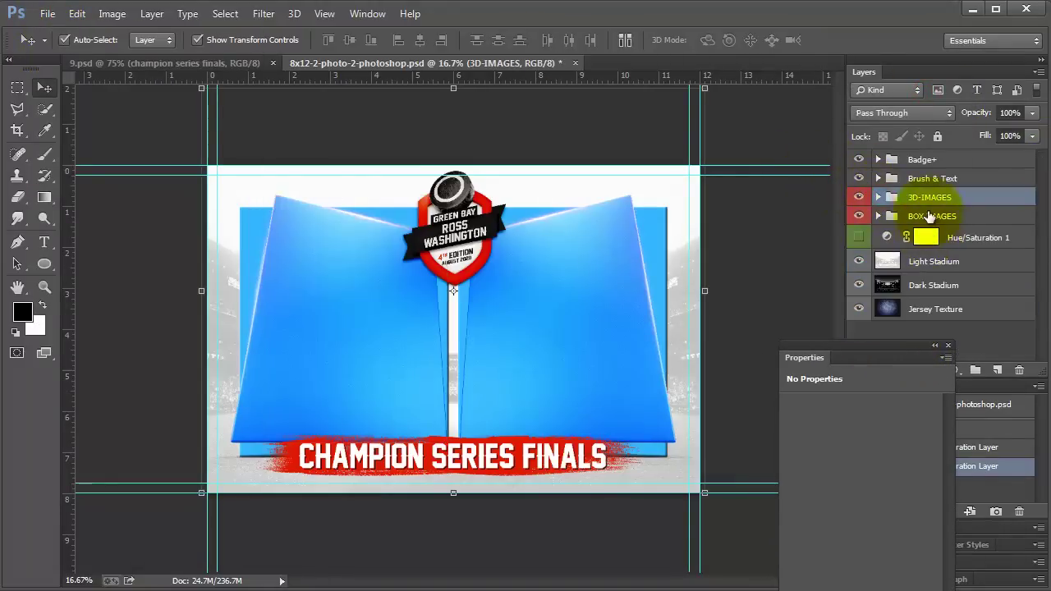
{"action": "left_click", "coordinate": [927, 216]}
{"action": "left_click", "coordinate": [859, 216]}
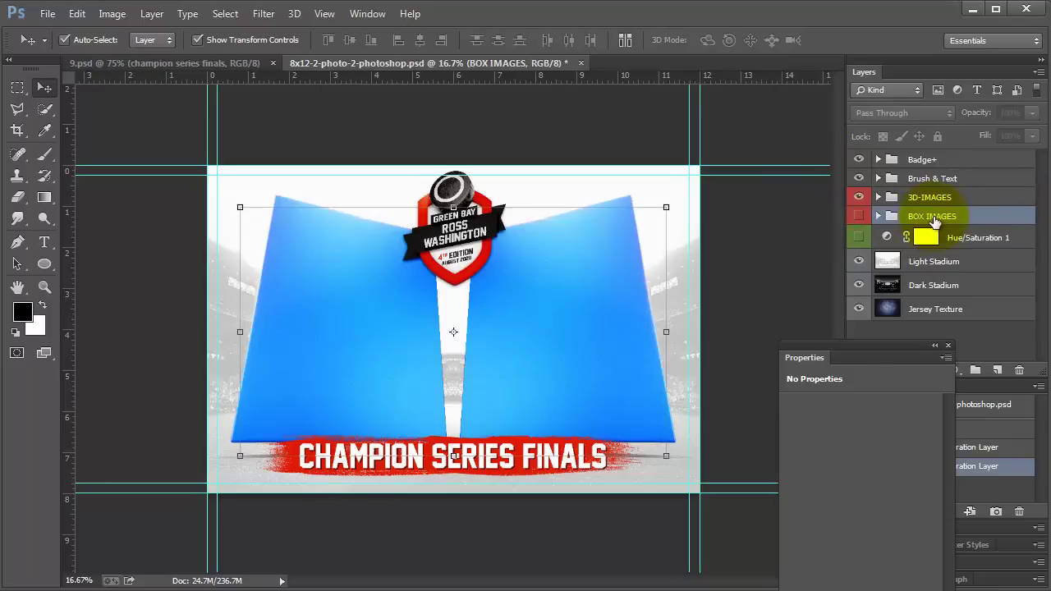
{"action": "left_click", "coordinate": [47, 14]}
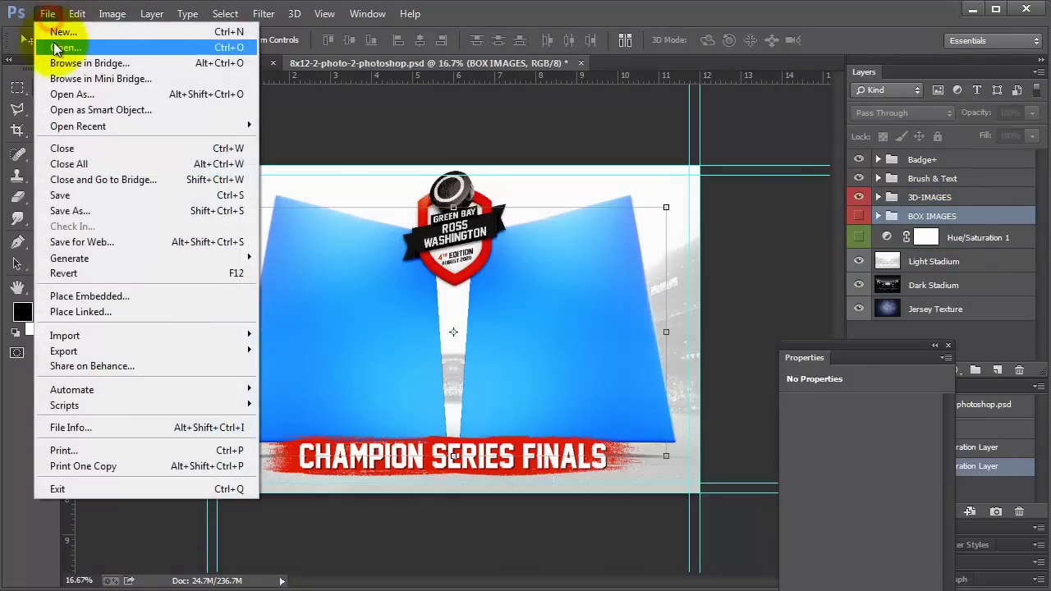
{"action": "left_click", "coordinate": [58, 48]}
{"action": "left_click", "coordinate": [503, 124]}
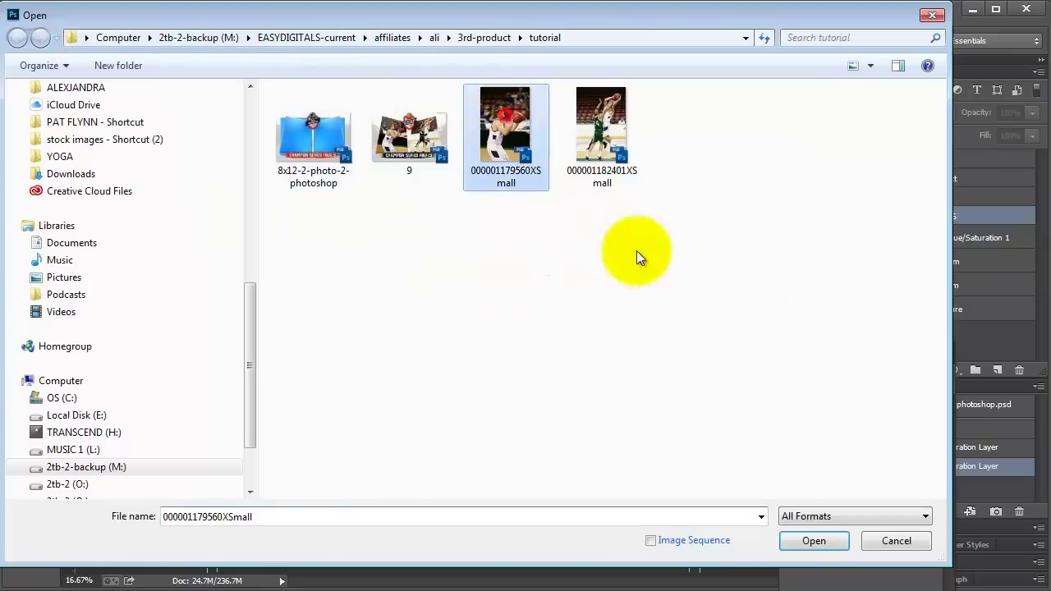
{"action": "left_click", "coordinate": [813, 541]}
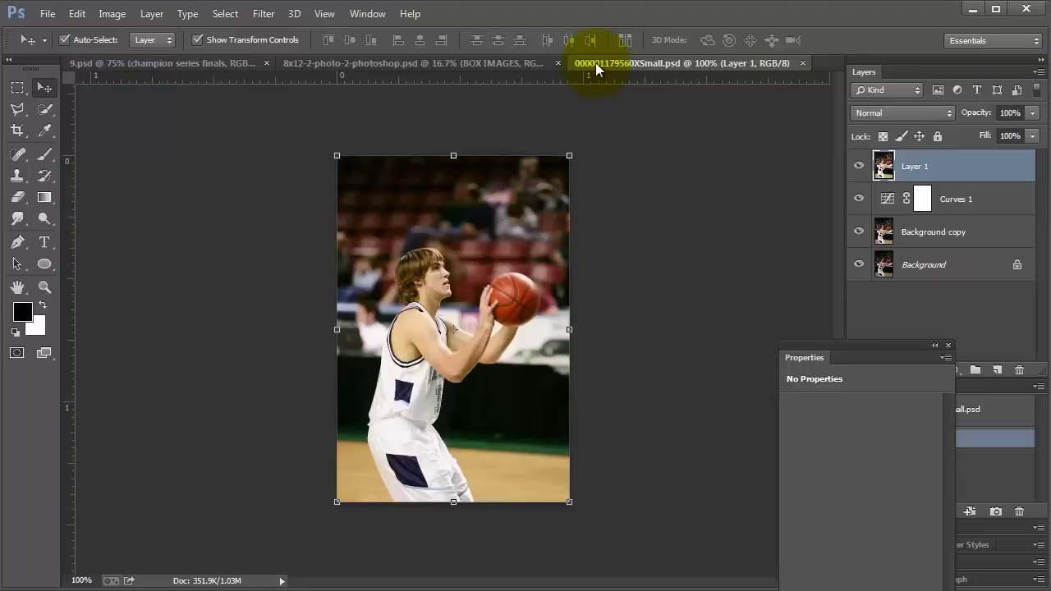
{"action": "left_click_drag", "start_coordinate": [595, 62], "coordinate": [768, 101]}
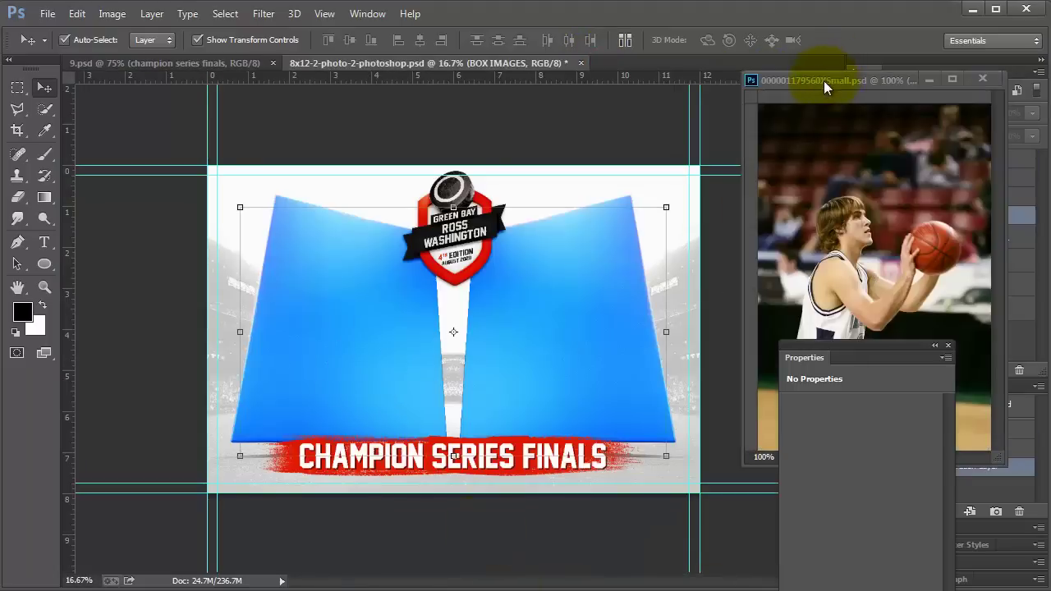
{"action": "left_click_drag", "start_coordinate": [824, 81], "coordinate": [1047, 86]}
Open the contents of the left panel's SO-YOUR PHOTO HERE smart object.
{"action": "left_click", "coordinate": [582, 399]}
{"action": "left_click", "coordinate": [403, 406]}
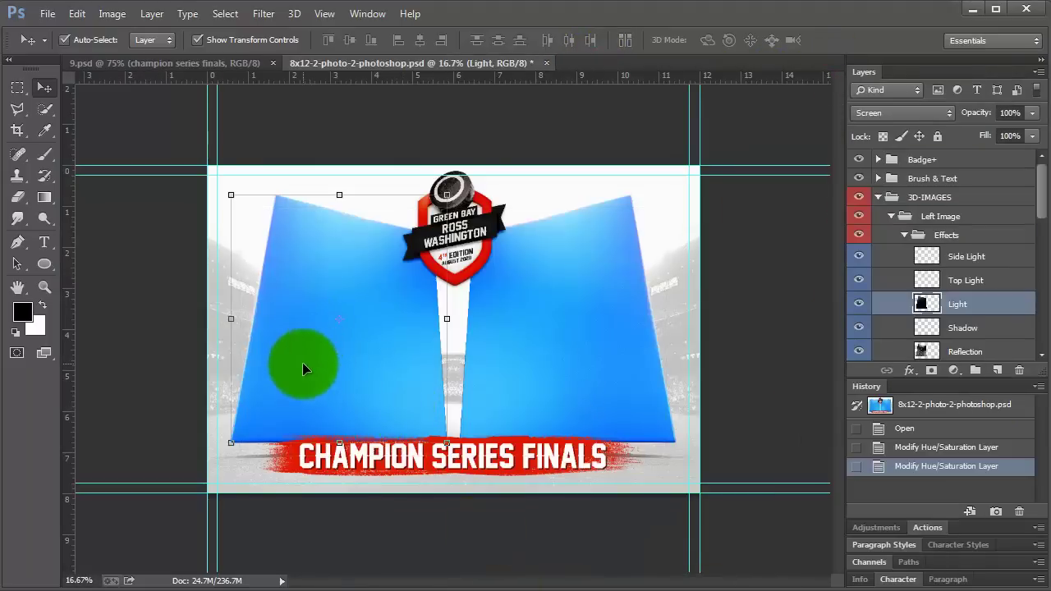
{"action": "scroll", "coordinate": [966, 331], "scroll_direction": "down", "scroll_amount": 2}
{"action": "left_click", "coordinate": [977, 326]}
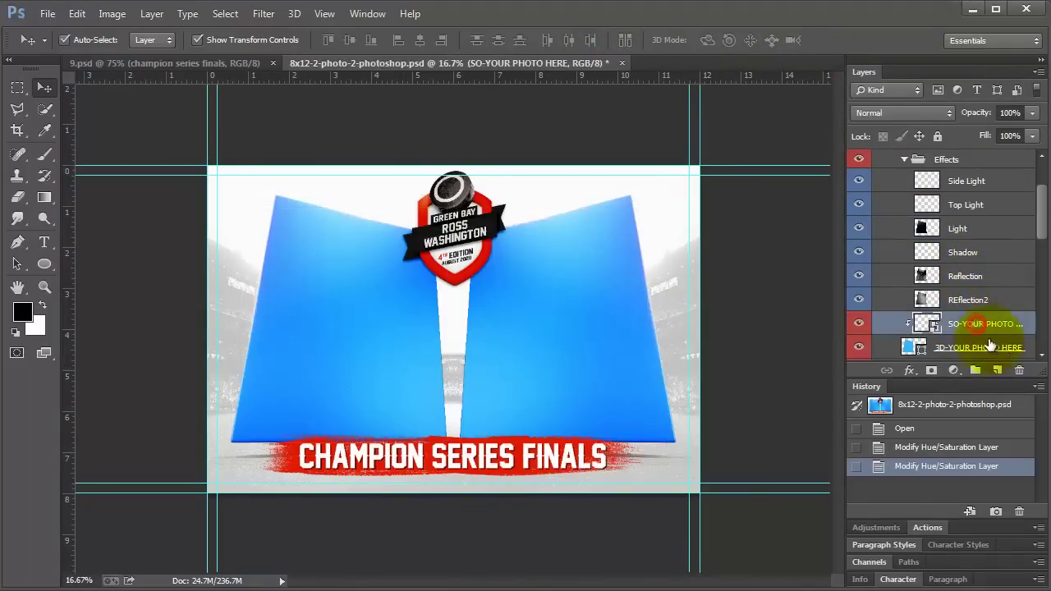
{"action": "double_click", "coordinate": [928, 324]}
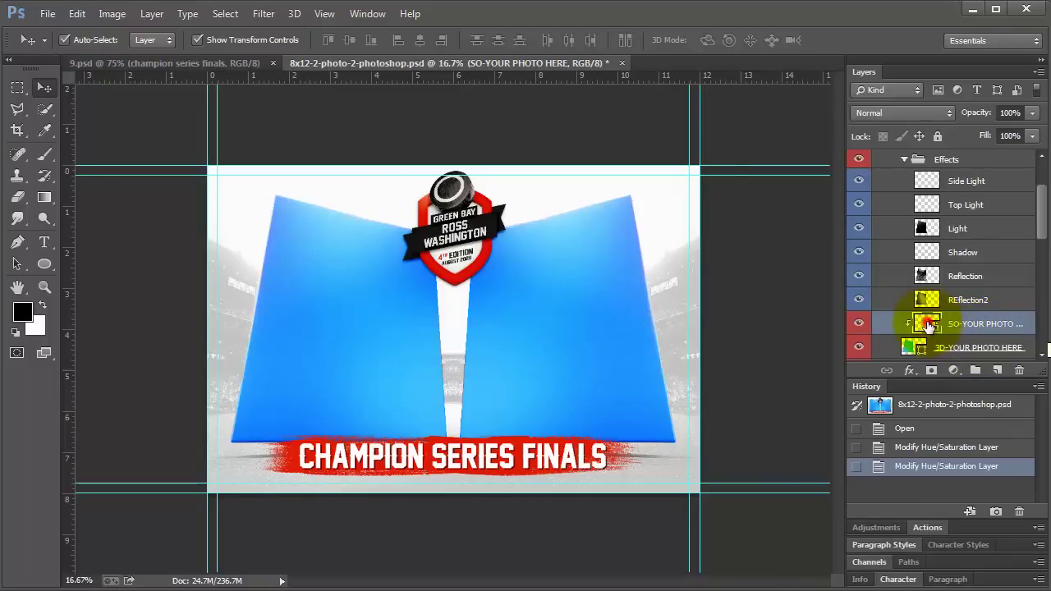
Dismiss the notice and drag the basketball photo into the Rectangle 1.psb canvas.
{"action": "left_click", "coordinate": [529, 256]}
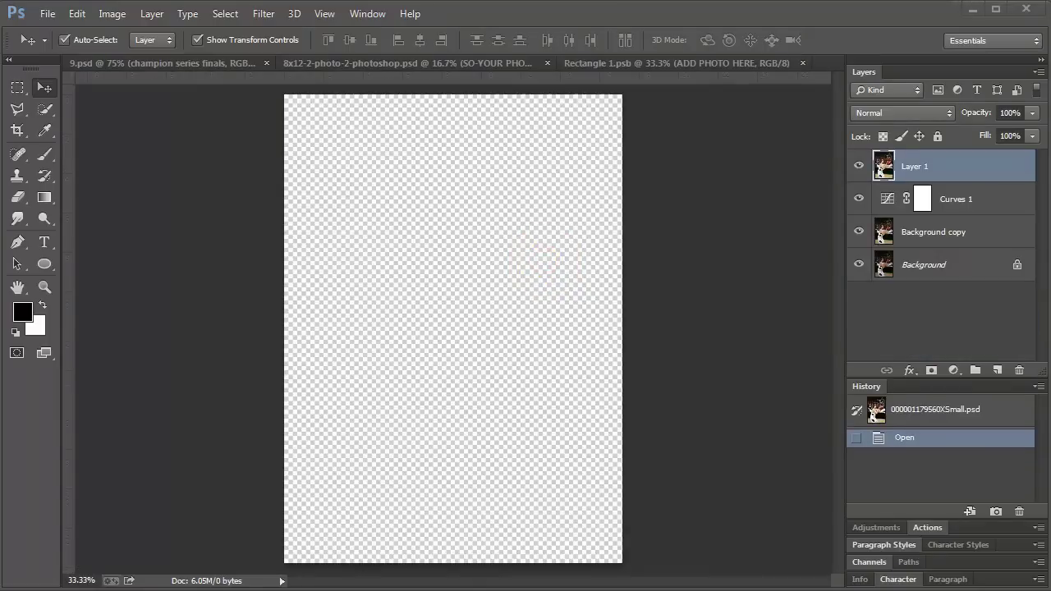
{"action": "left_click_drag", "start_coordinate": [913, 128], "coordinate": [798, 143]}
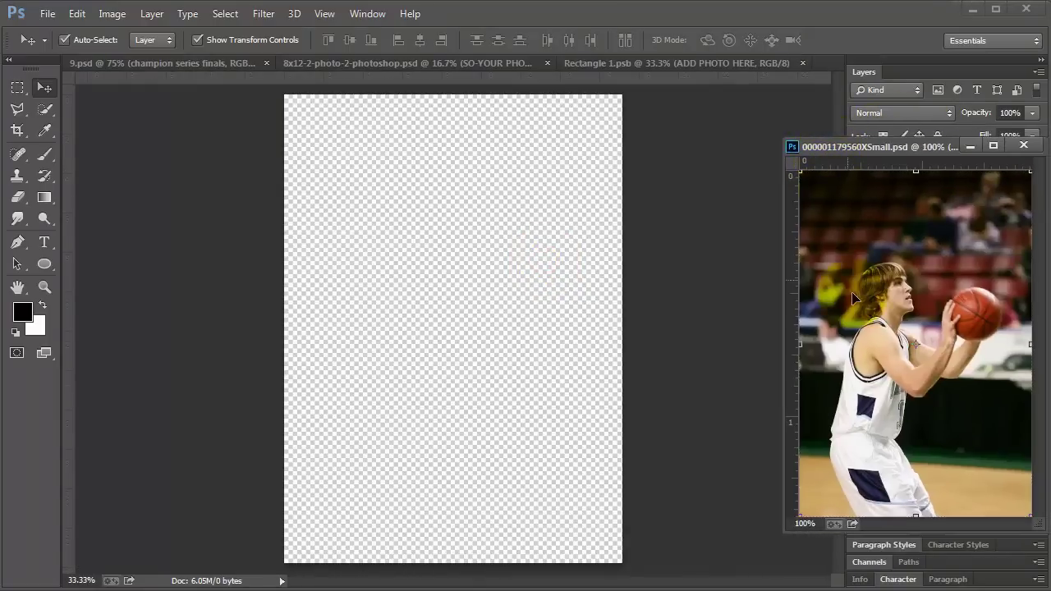
{"action": "left_click_drag", "start_coordinate": [852, 291], "coordinate": [405, 281]}
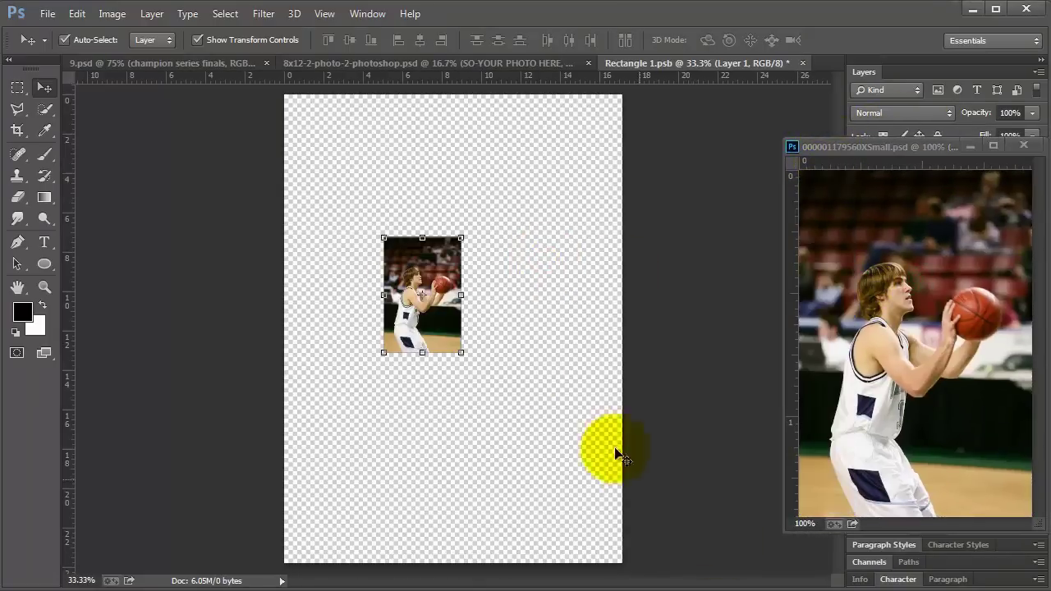
Scale the photo to cover the placeholder, commit it, then close and save Rectangle 1.psb.
{"action": "left_click_drag", "start_coordinate": [463, 355], "coordinate": [644, 575]}
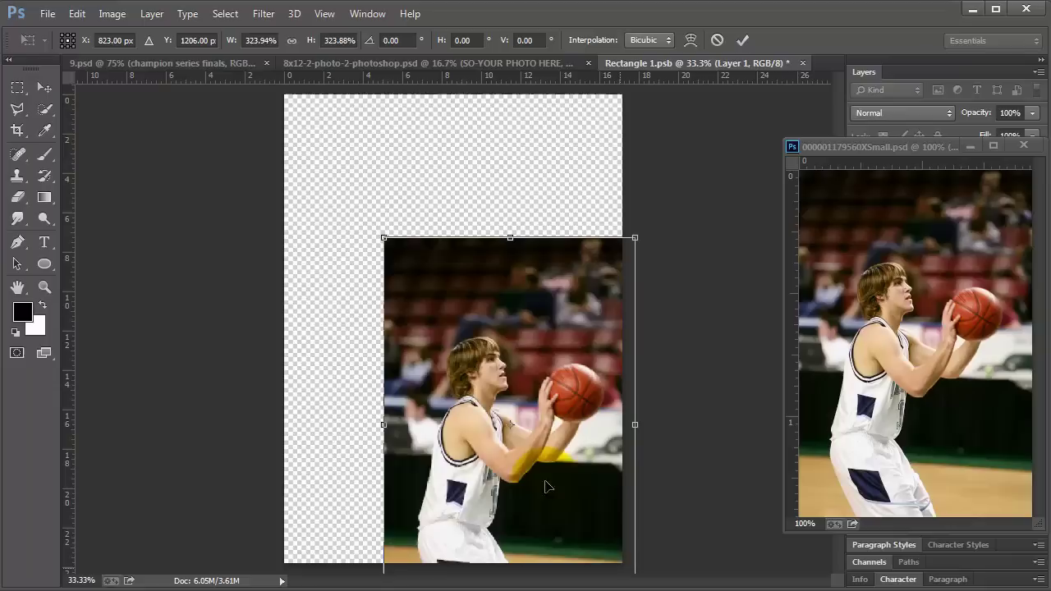
{"action": "left_click_drag", "start_coordinate": [380, 236], "coordinate": [125, 8]}
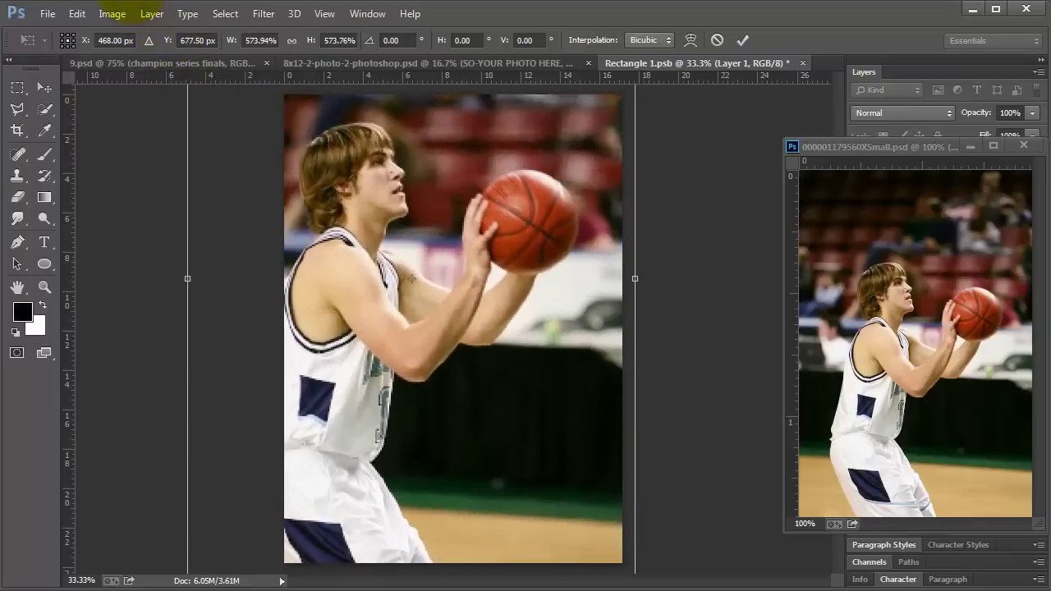
{"action": "left_click_drag", "start_coordinate": [494, 176], "coordinate": [528, 161]}
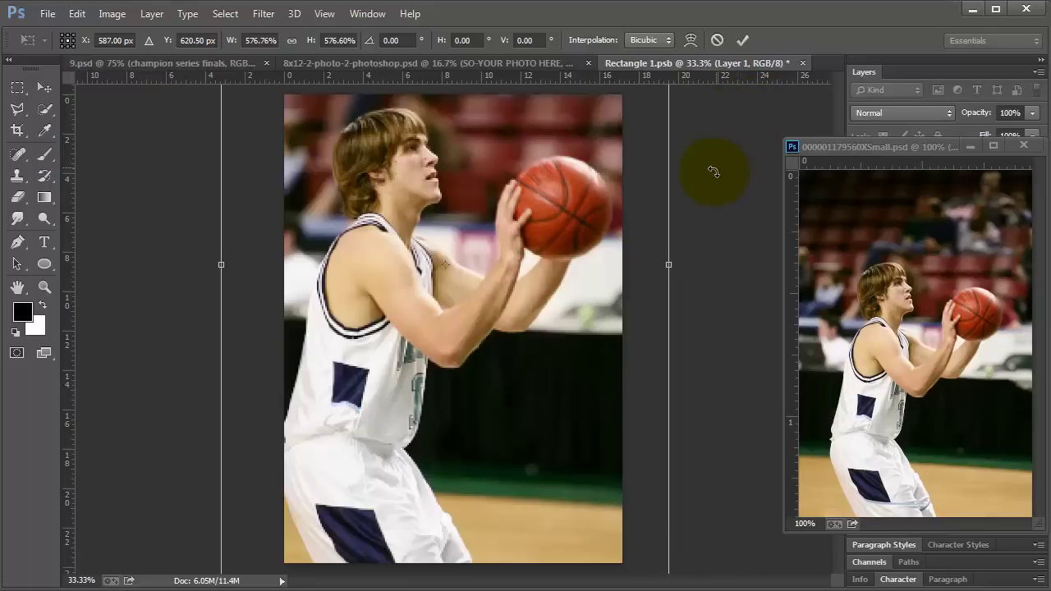
{"action": "key", "text": "Return"}
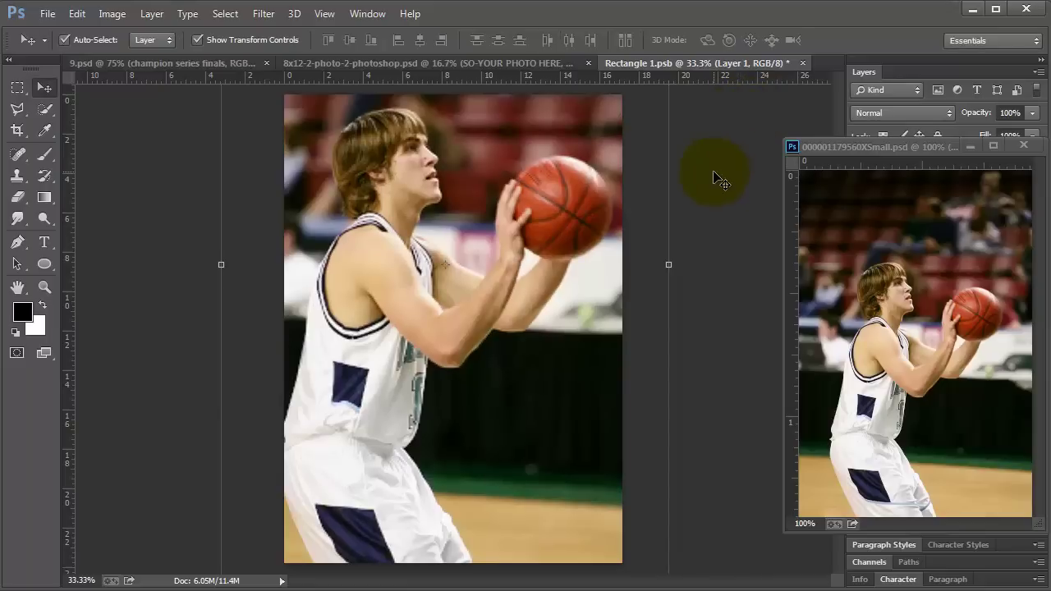
{"action": "left_click", "coordinate": [803, 63]}
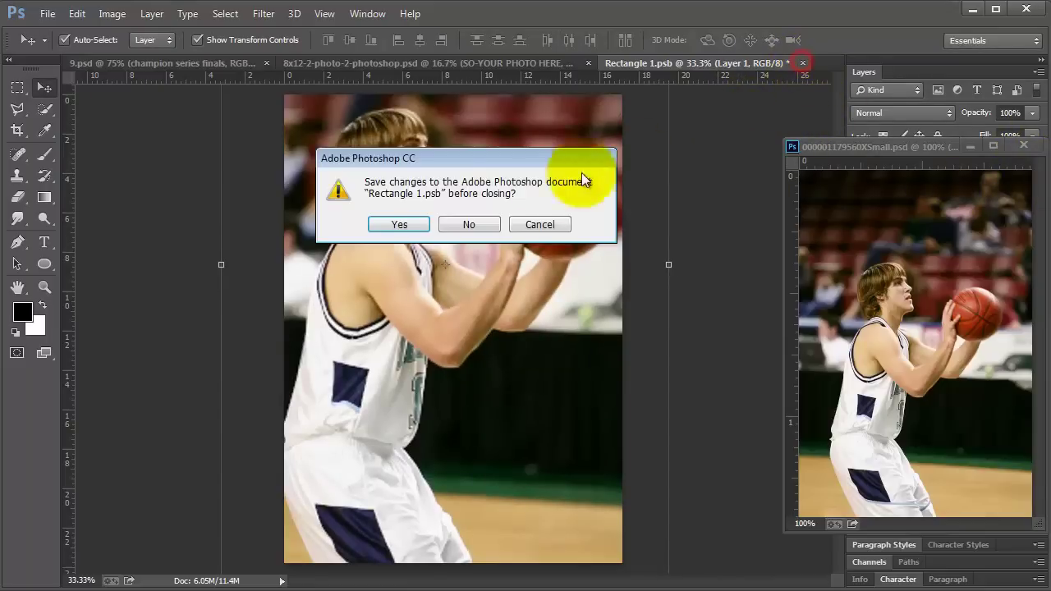
{"action": "left_click", "coordinate": [399, 225]}
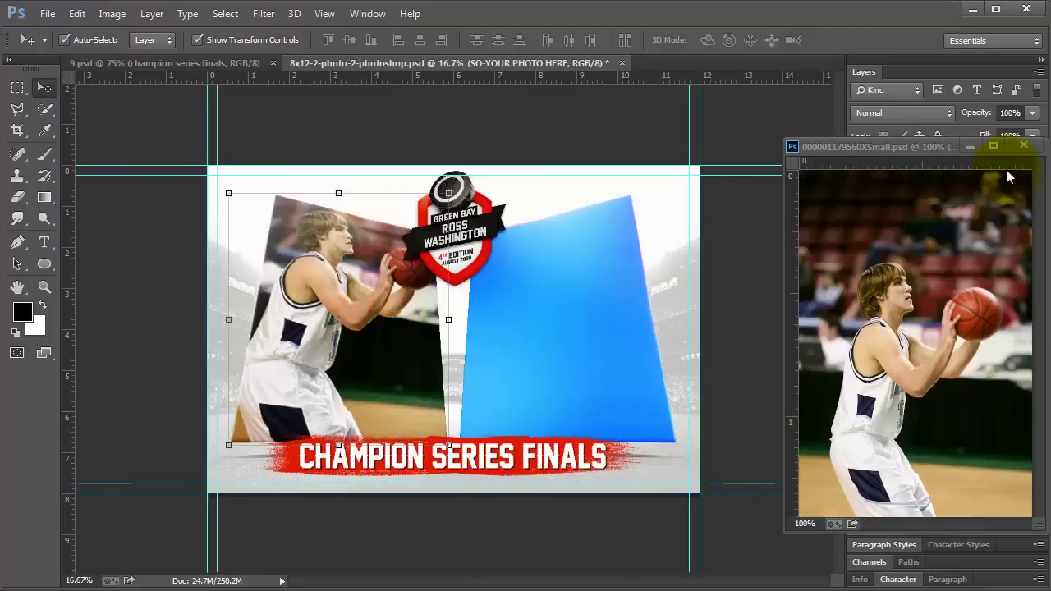
Close the floating photo window, compare the Reflection layers, and select the right panel's Light layer.
{"action": "left_click", "coordinate": [1024, 145]}
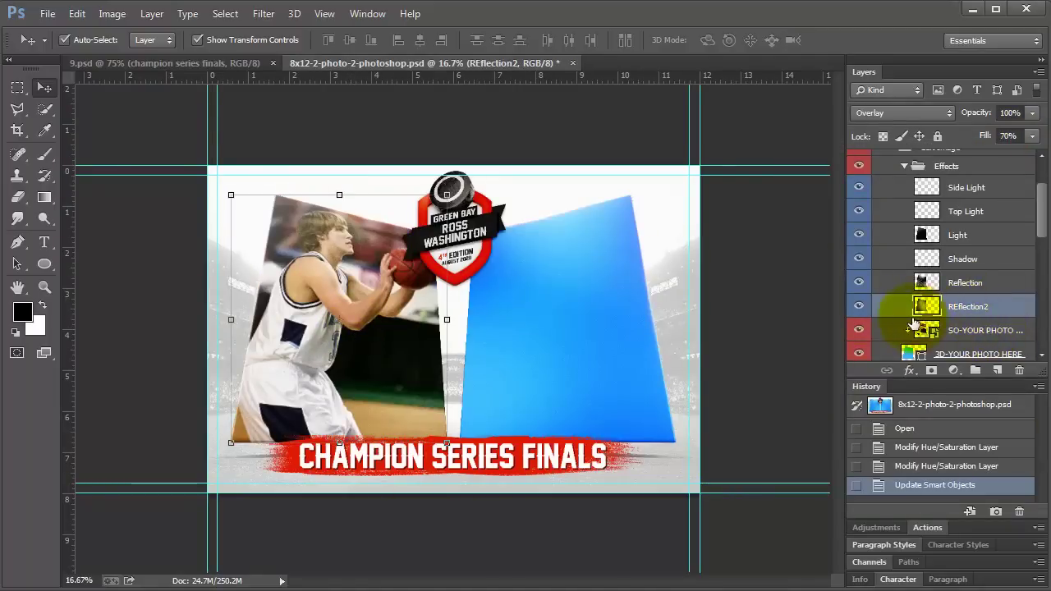
{"action": "left_click", "coordinate": [858, 309]}
{"action": "left_click", "coordinate": [858, 307]}
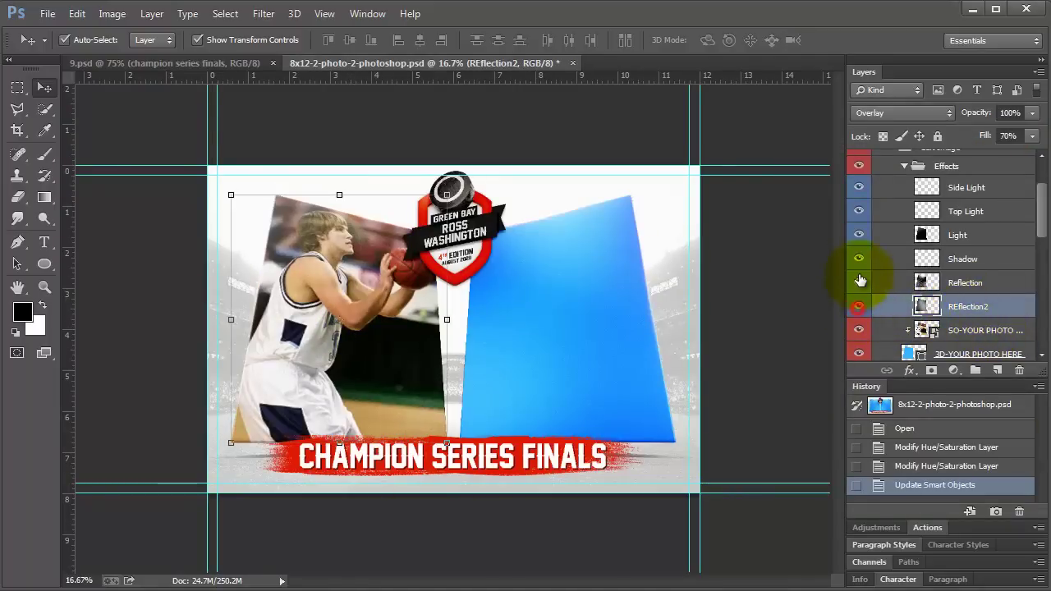
{"action": "left_click", "coordinate": [859, 281]}
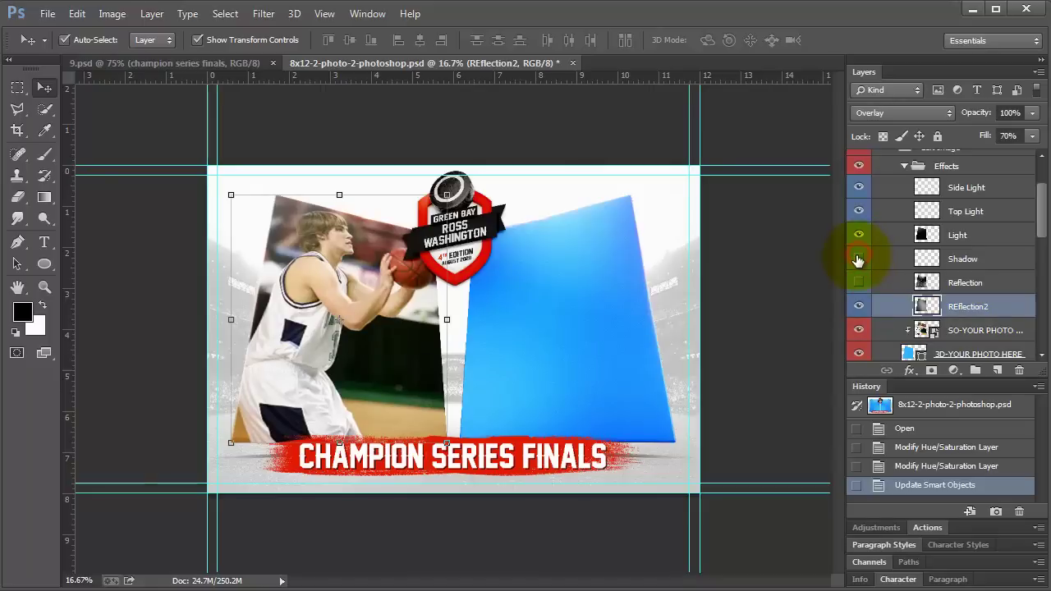
{"action": "left_click", "coordinate": [858, 283]}
{"action": "scroll", "coordinate": [858, 291], "scroll_direction": "down", "scroll_amount": 3}
{"action": "left_click", "coordinate": [552, 314]}
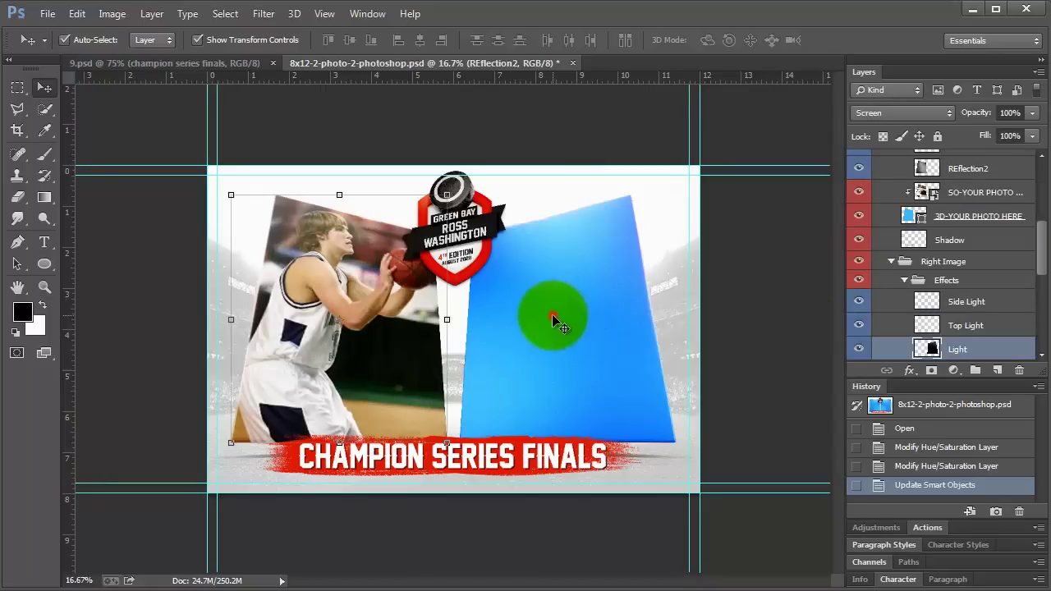
Open the right panel's SO-YOUR PHOTO HERE smart object for editing.
{"action": "scroll", "coordinate": [943, 287], "scroll_direction": "down", "scroll_amount": 3}
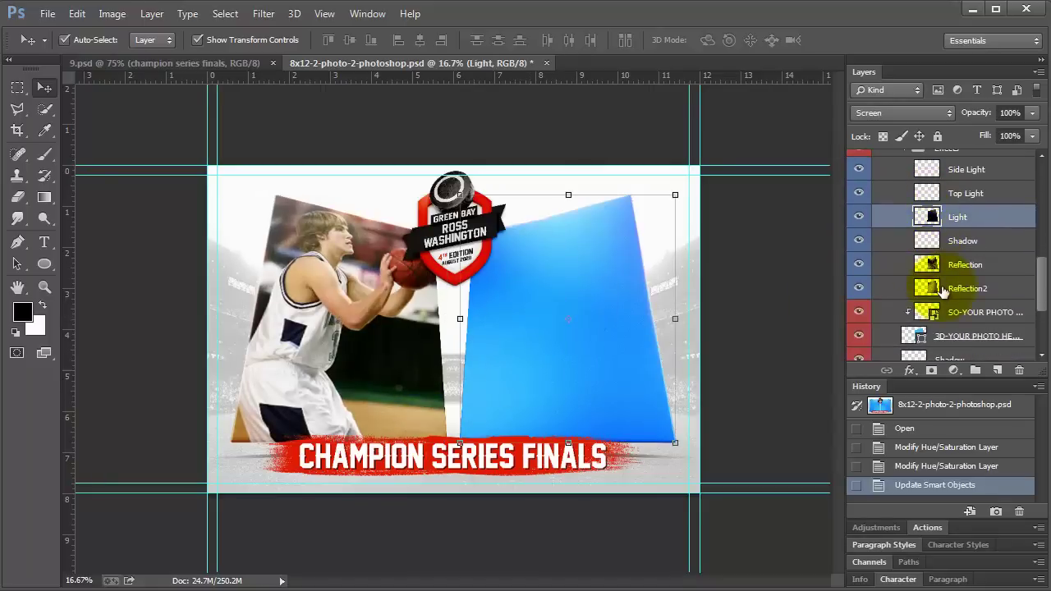
{"action": "left_click", "coordinate": [954, 321]}
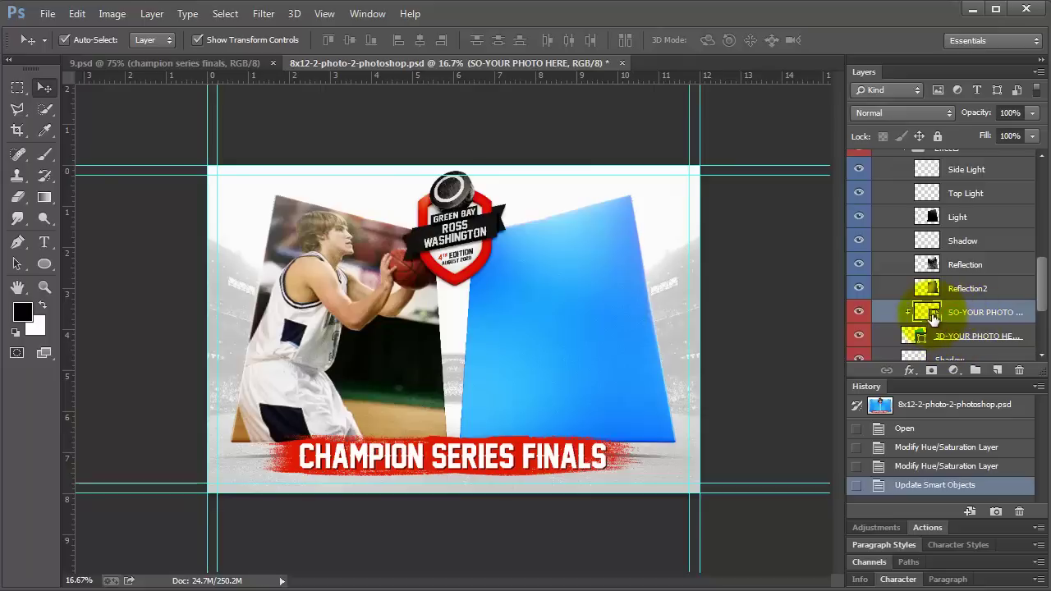
{"action": "double_click", "coordinate": [925, 314]}
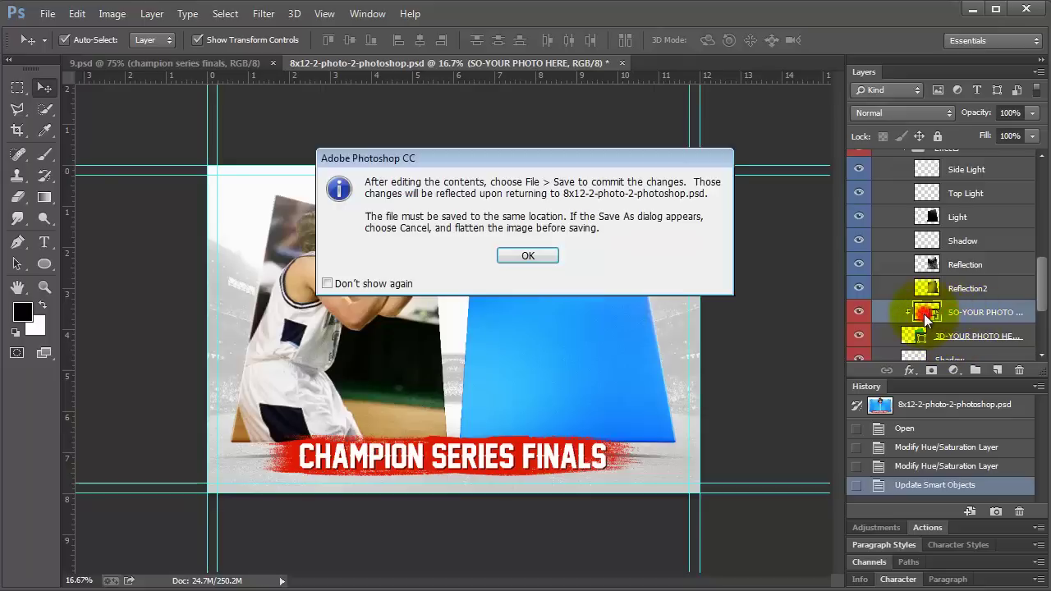
{"action": "left_click", "coordinate": [519, 260]}
{"action": "left_click", "coordinate": [47, 14]}
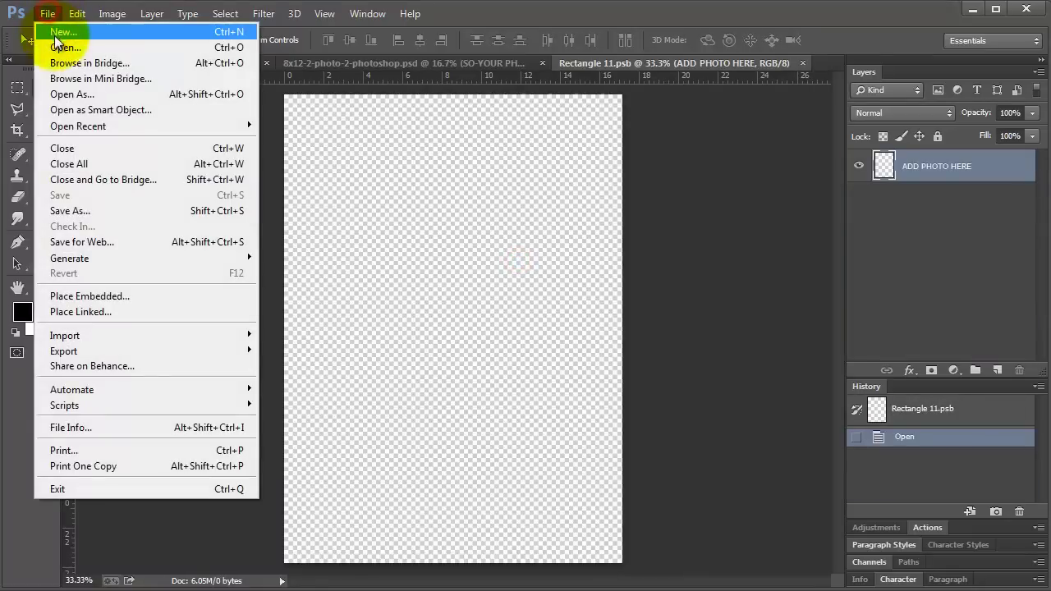
{"action": "left_click", "coordinate": [47, 42]}
{"action": "left_click", "coordinate": [593, 156]}
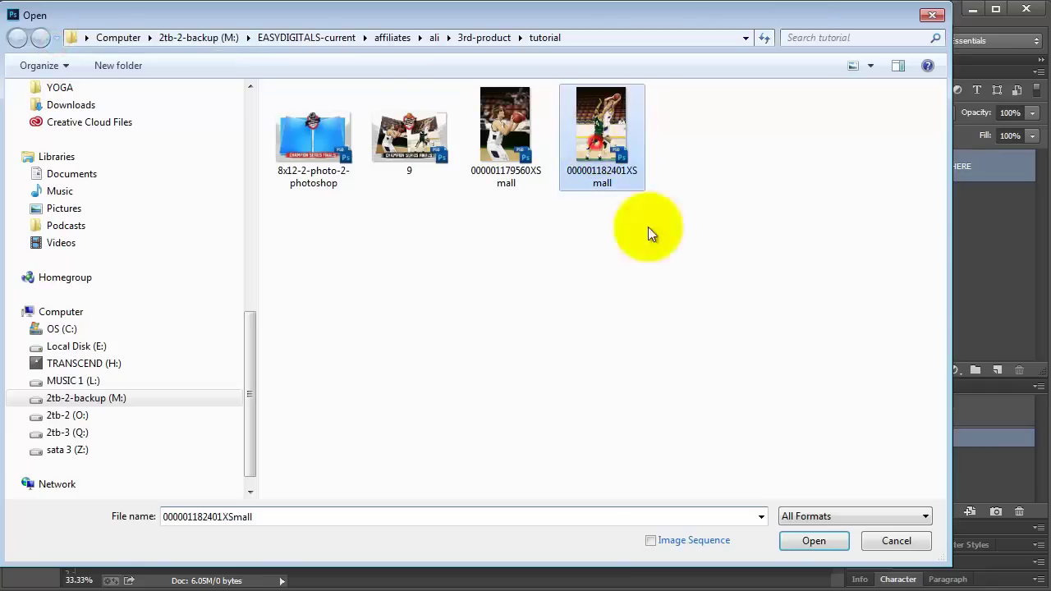
{"action": "left_click", "coordinate": [811, 541]}
{"action": "mouse_move", "coordinate": [881, 166]}
{"action": "left_mouse_down"}
{"action": "mouse_move", "coordinate": [517, 305]}
{"action": "mouse_move", "coordinate": [862, 171]}
{"action": "left_mouse_up"}
{"action": "left_click_drag", "start_coordinate": [633, 62], "coordinate": [694, 105]}
Copy the photo into the right placeholder, close its window, and scale it to fill.
{"action": "left_click_drag", "start_coordinate": [723, 205], "coordinate": [437, 317]}
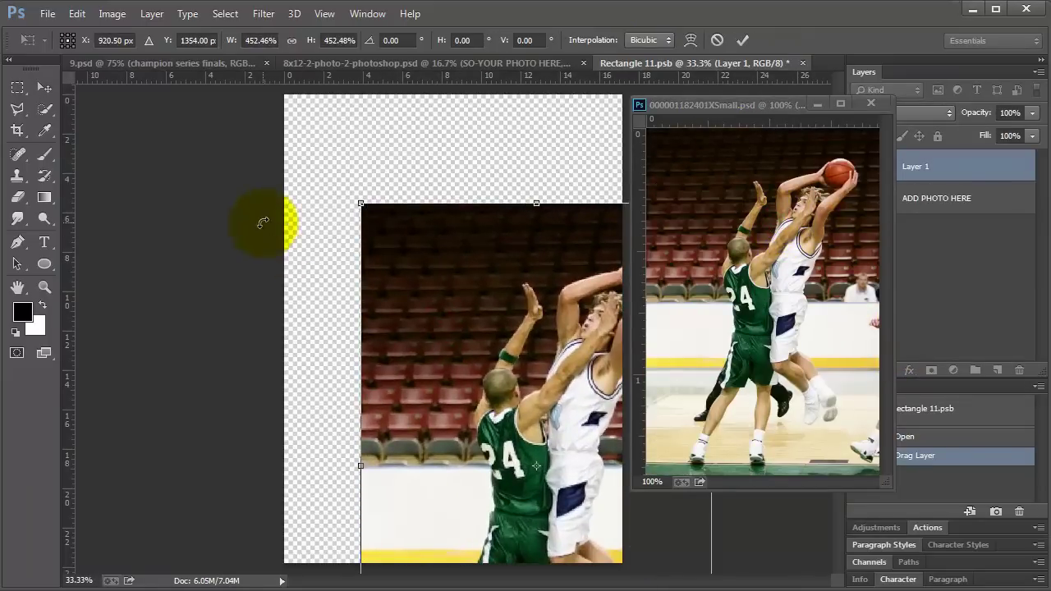
{"action": "left_click_drag", "start_coordinate": [361, 203], "coordinate": [198, 63]}
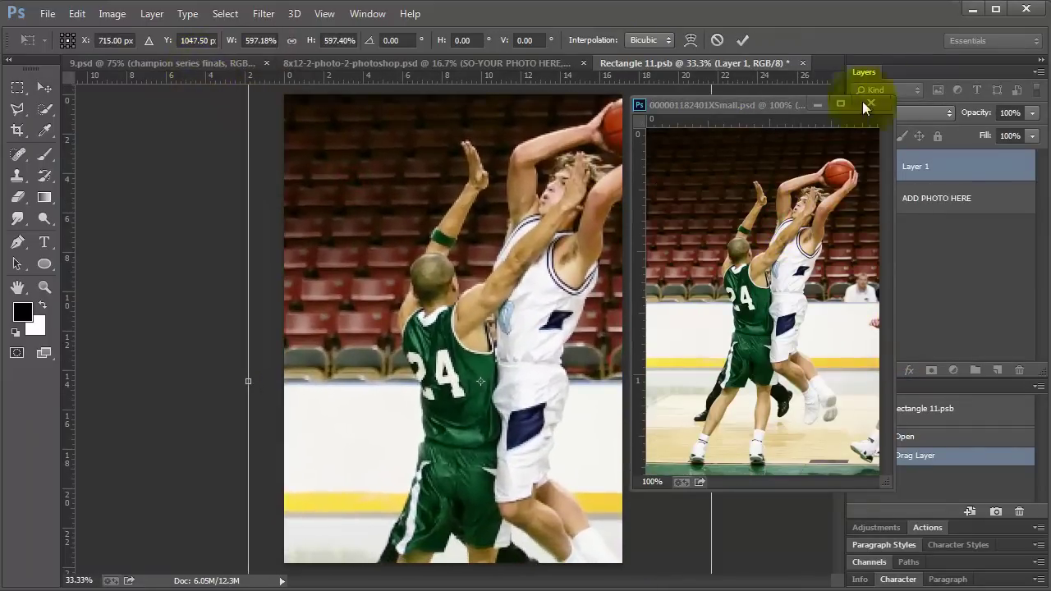
{"action": "left_click", "coordinate": [871, 102]}
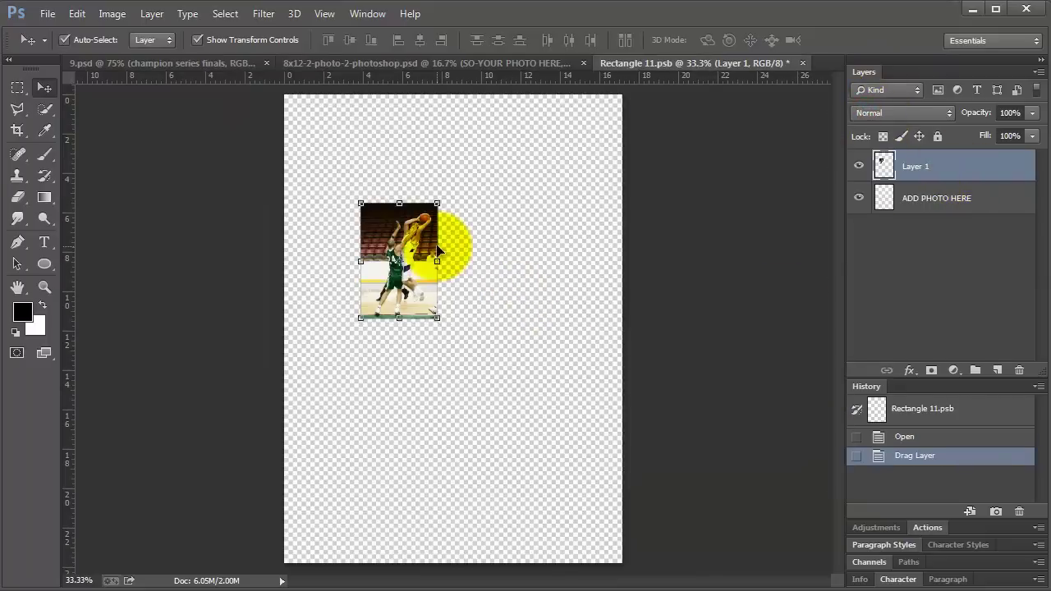
{"action": "left_click_drag", "start_coordinate": [437, 318], "coordinate": [648, 588]}
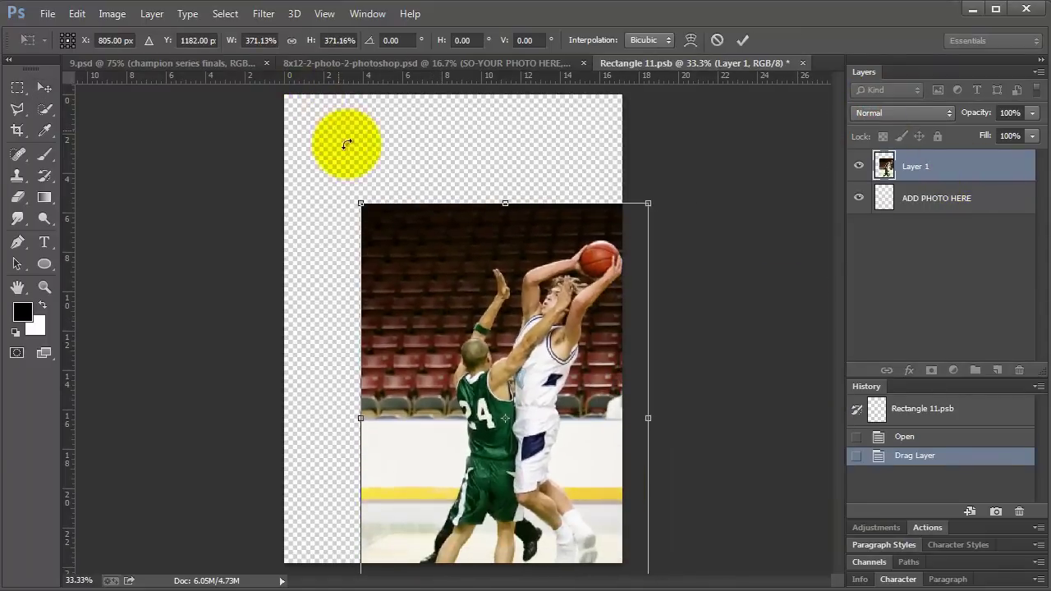
{"action": "left_click_drag", "start_coordinate": [360, 204], "coordinate": [304, 159]}
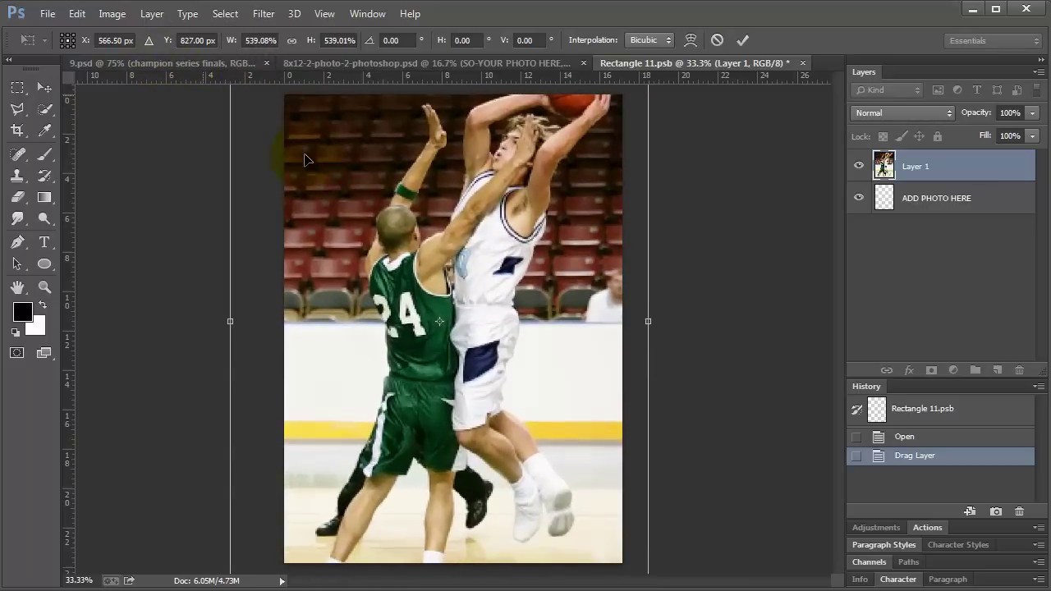
{"action": "left_click_drag", "start_coordinate": [450, 209], "coordinate": [447, 240]}
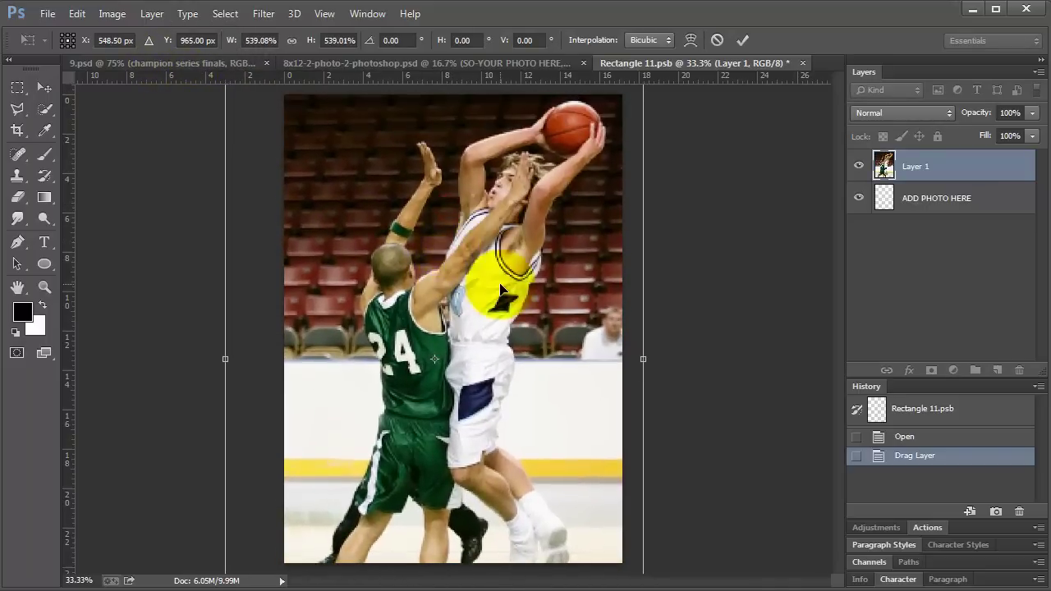
Enlarge the photo to about 804%, reposition it, apply, and save the placeholder.
{"action": "key", "text": "ctrl+0"}
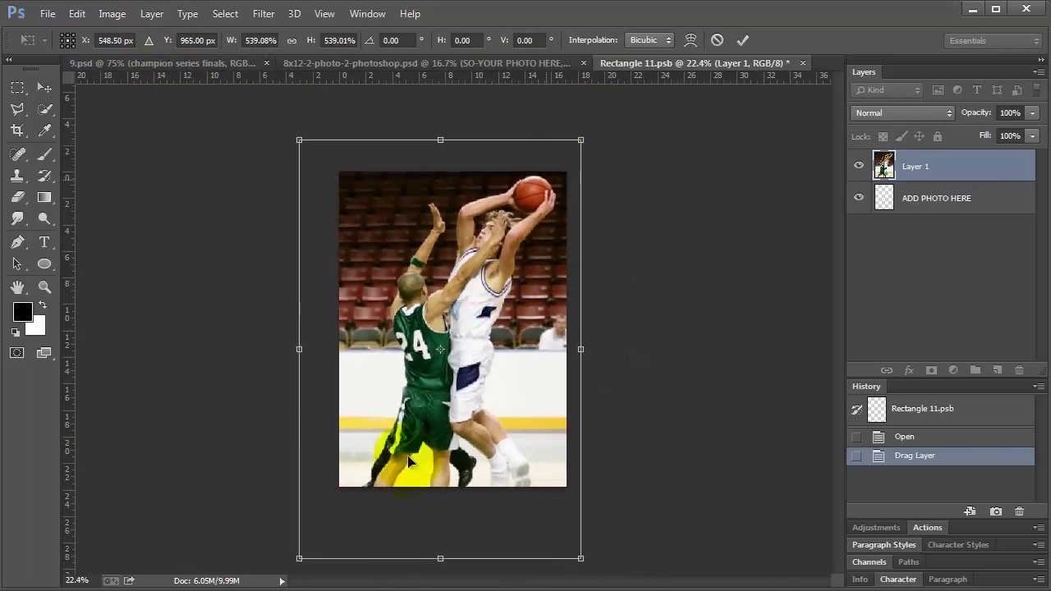
{"action": "left_click_drag", "start_coordinate": [301, 557], "coordinate": [159, 585]}
{"action": "left_click_drag", "start_coordinate": [483, 262], "coordinate": [511, 246]}
{"action": "key", "text": "Return"}
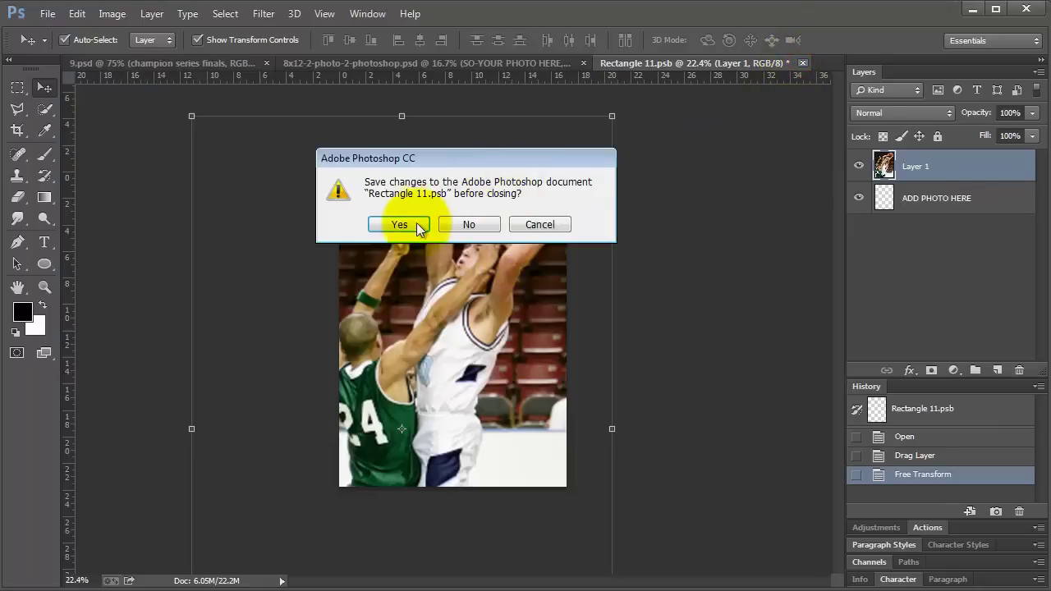
{"action": "left_click", "coordinate": [403, 225]}
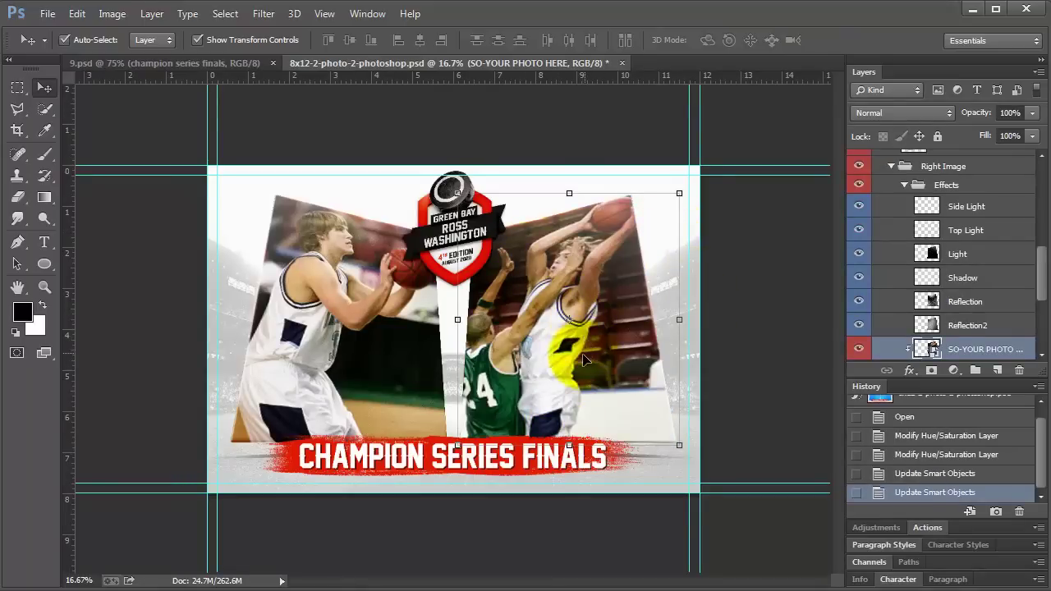
Select the right panel's SO-YOUR PHOTO and 3D-YOUR PHOTO layers, then hide SO-YOUR PHOTO.
{"action": "scroll", "coordinate": [953, 305], "scroll_direction": "down", "scroll_amount": 1}
{"action": "left_click", "coordinate": [978, 331]}
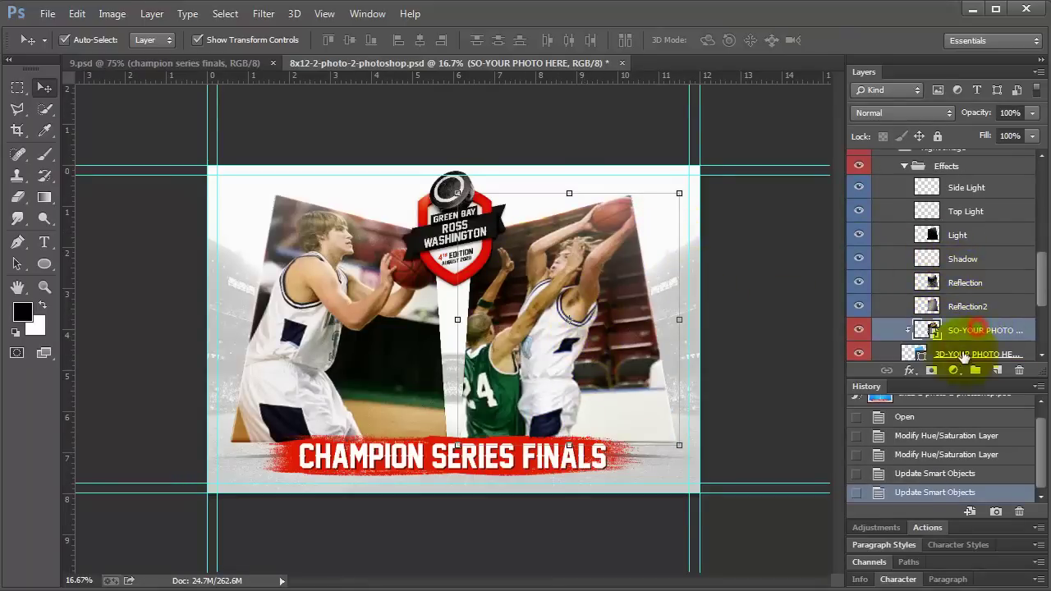
{"action": "scroll", "coordinate": [957, 340], "scroll_direction": "down", "scroll_amount": 1}
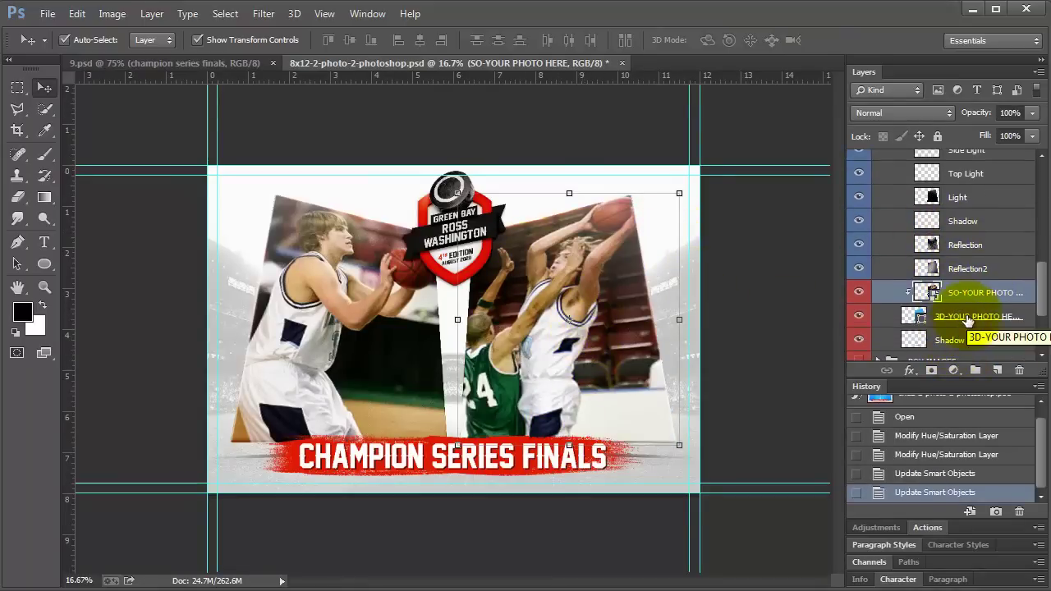
{"action": "left_click", "coordinate": [970, 319]}
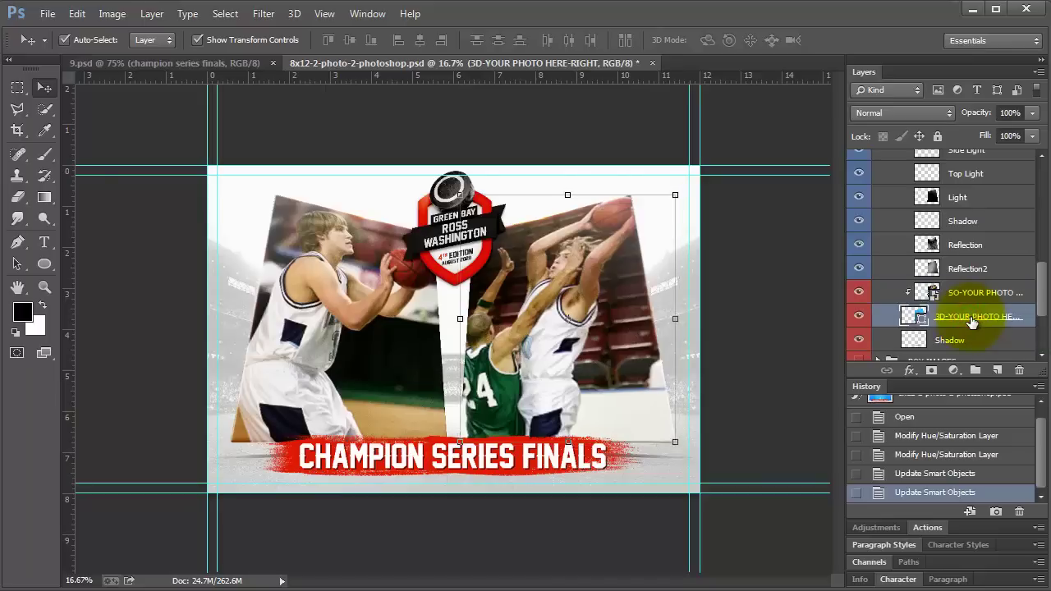
{"action": "left_click", "coordinate": [859, 294]}
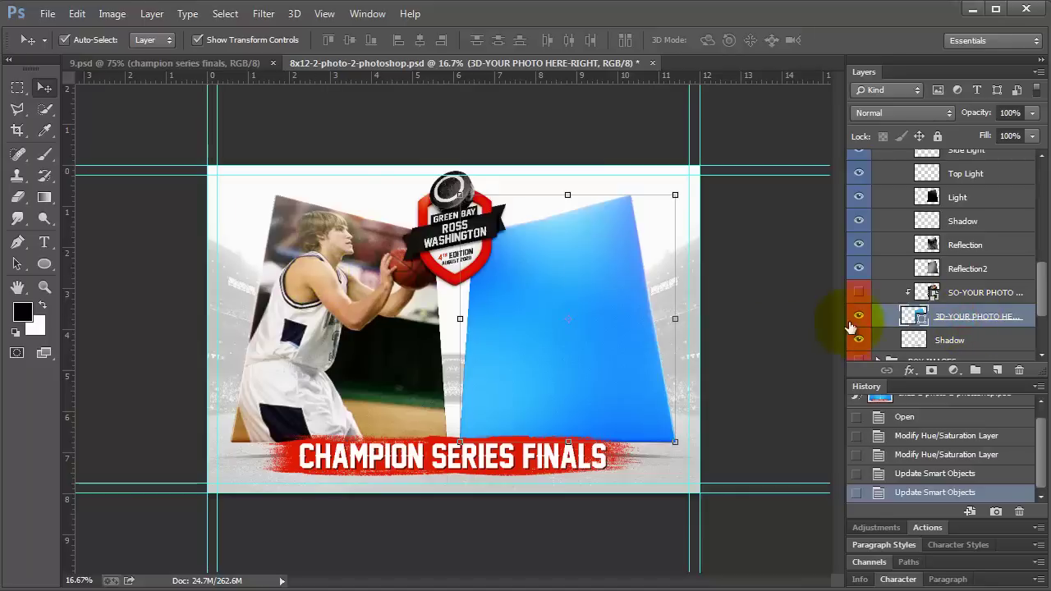
{"action": "scroll", "coordinate": [903, 279], "scroll_direction": "down", "scroll_amount": 1}
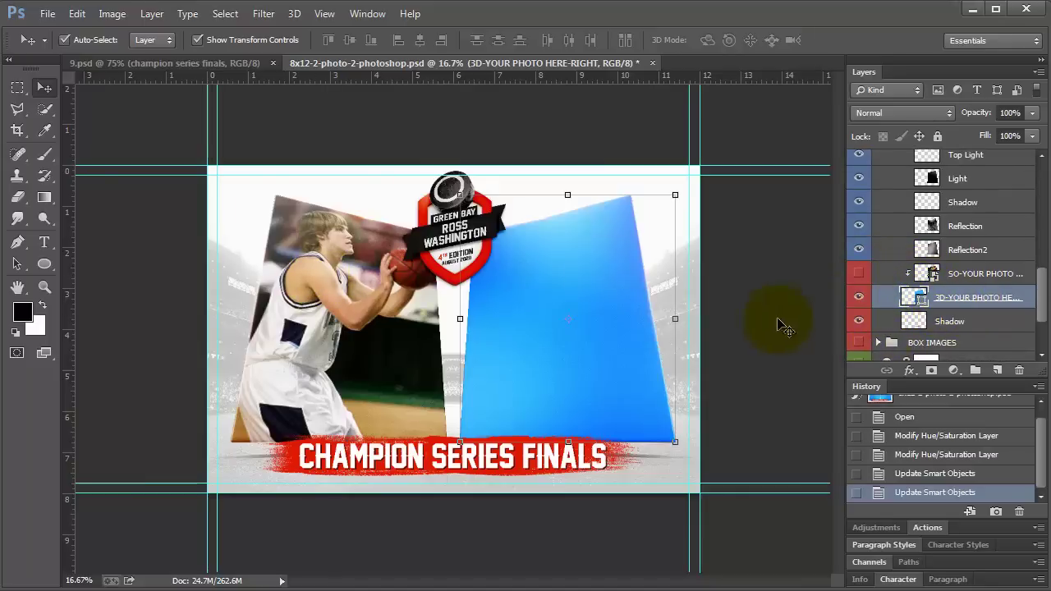
{"action": "scroll", "coordinate": [957, 312], "scroll_direction": "down", "scroll_amount": 2}
{"action": "scroll", "coordinate": [957, 313], "scroll_direction": "down", "scroll_amount": 2}
{"action": "scroll", "coordinate": [949, 316], "scroll_direction": "up", "scroll_amount": 5}
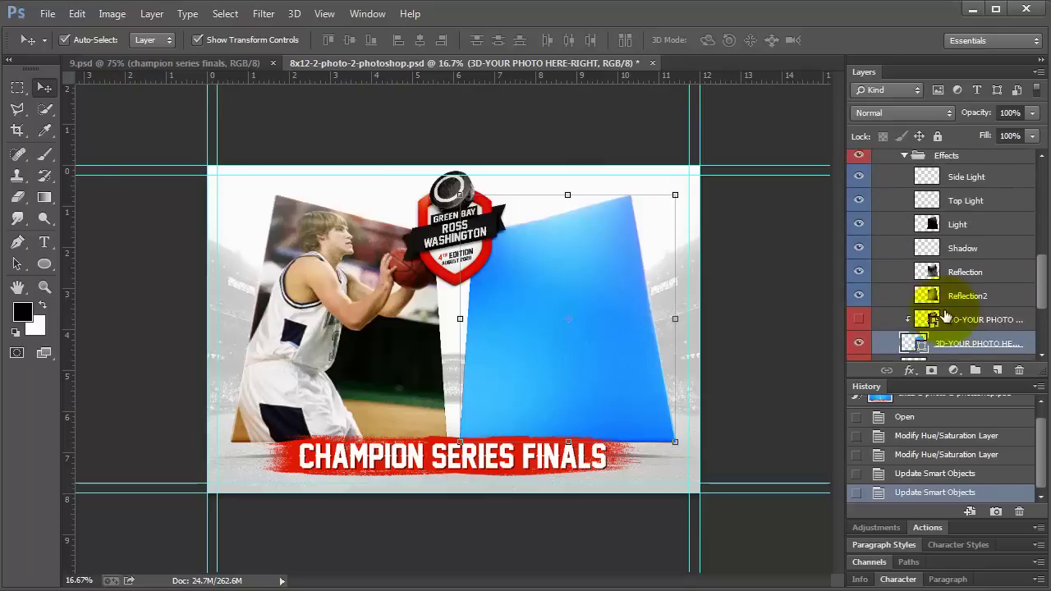
Hide the left panel's SO-YOUR PHOTO sample layer.
{"action": "left_click", "coordinate": [969, 201]}
{"action": "left_click", "coordinate": [858, 200]}
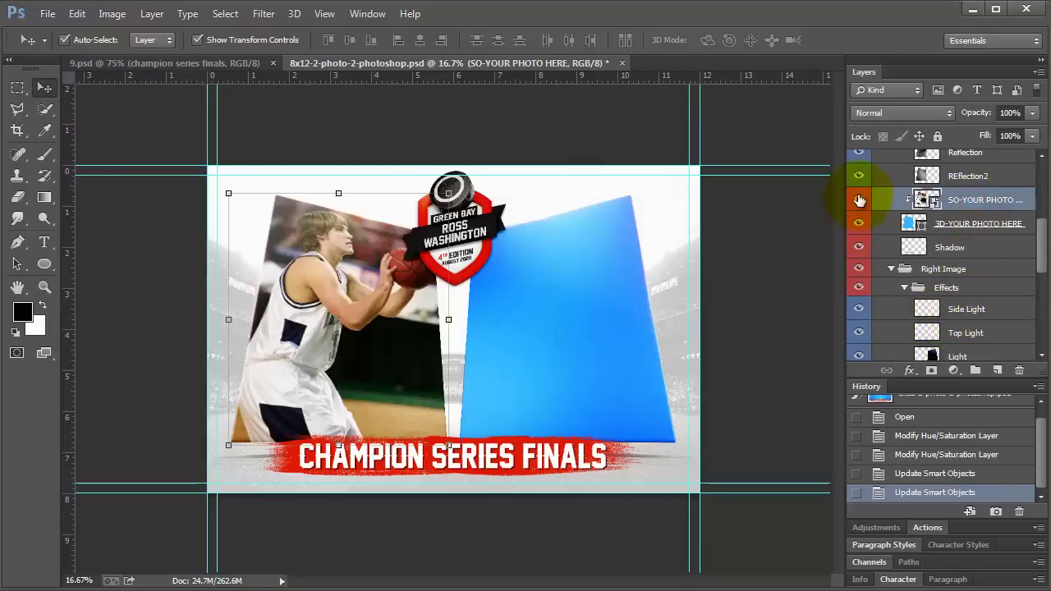
{"action": "left_click", "coordinate": [953, 224]}
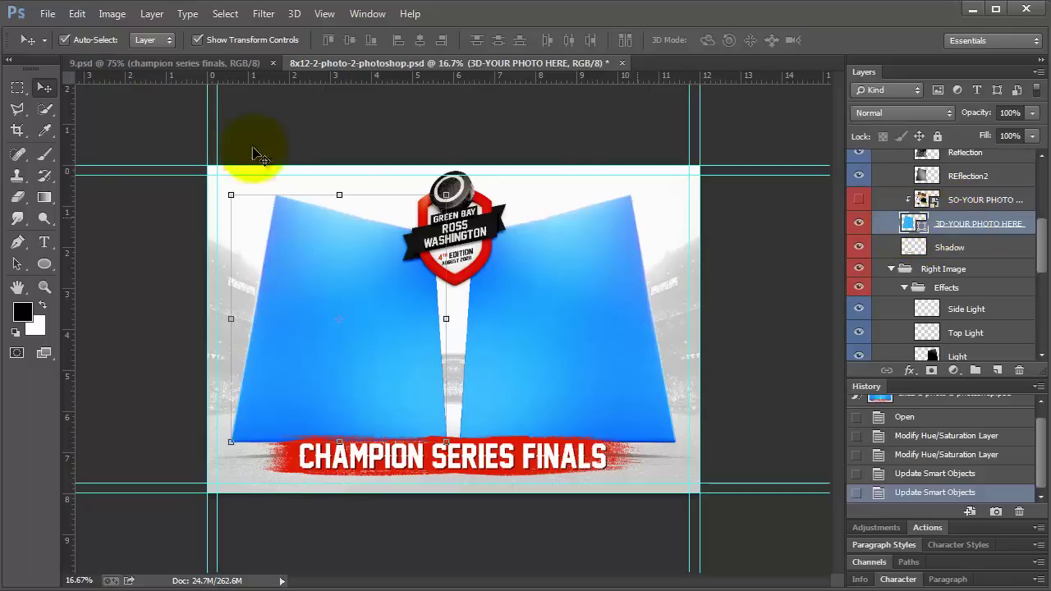
{"action": "left_click", "coordinate": [46, 14]}
{"action": "left_click", "coordinate": [57, 46]}
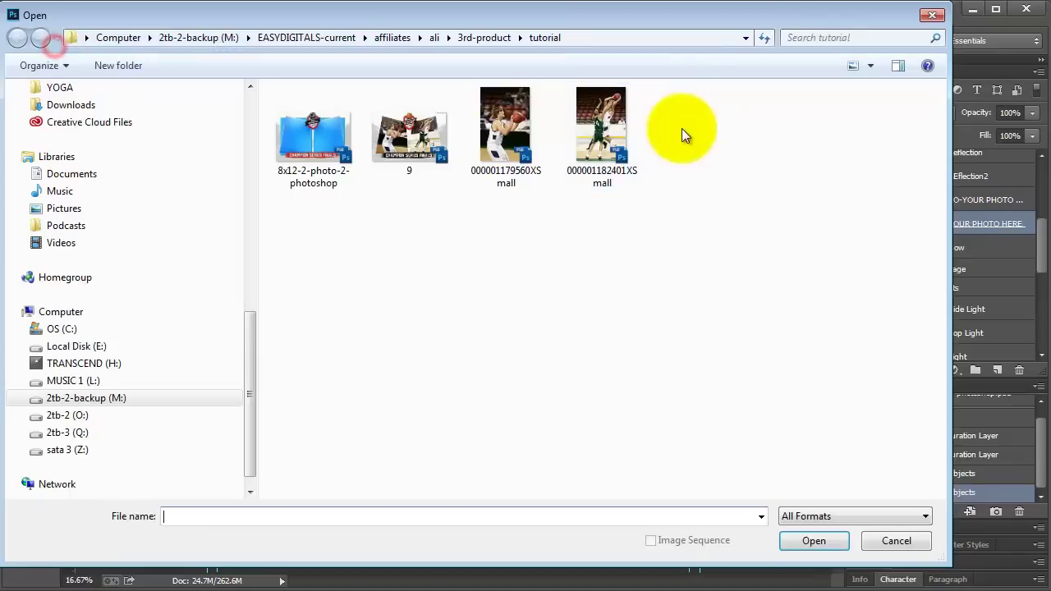
{"action": "left_click", "coordinate": [498, 129]}
{"action": "left_click", "coordinate": [813, 543]}
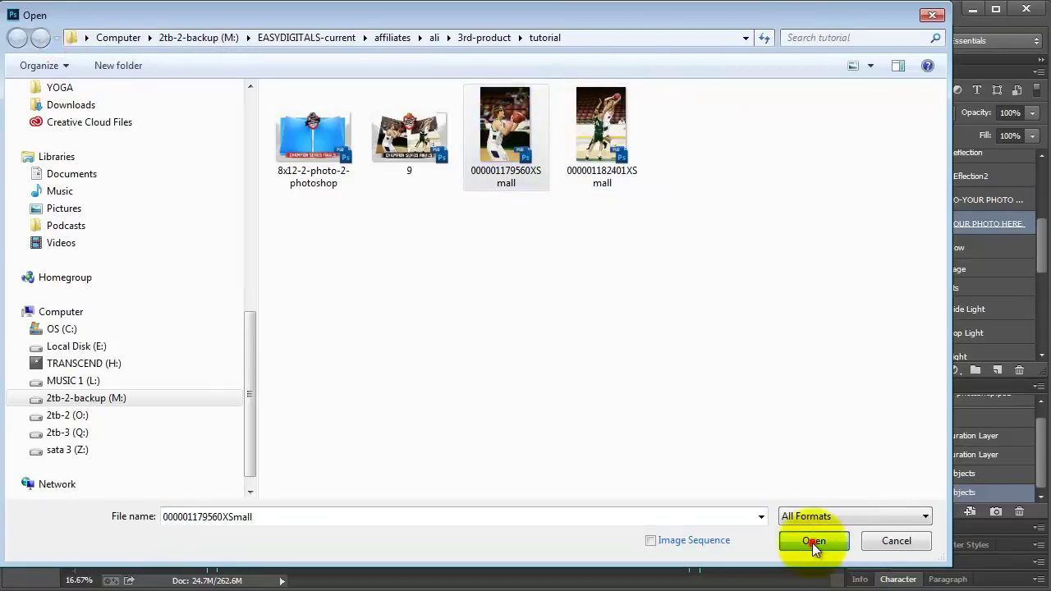
{"action": "left_click_drag", "start_coordinate": [669, 66], "coordinate": [1016, 333]}
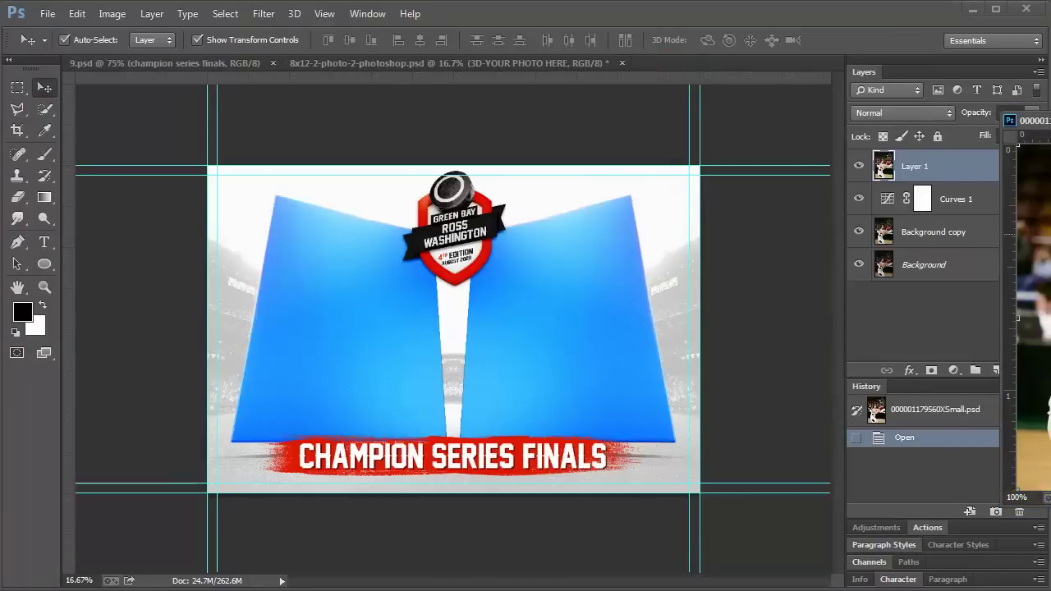
{"action": "left_click_drag", "start_coordinate": [1026, 121], "coordinate": [846, 124]}
Paste the player photo into the template and scale it to about 670% over the left panel.
{"action": "left_click", "coordinate": [487, 329]}
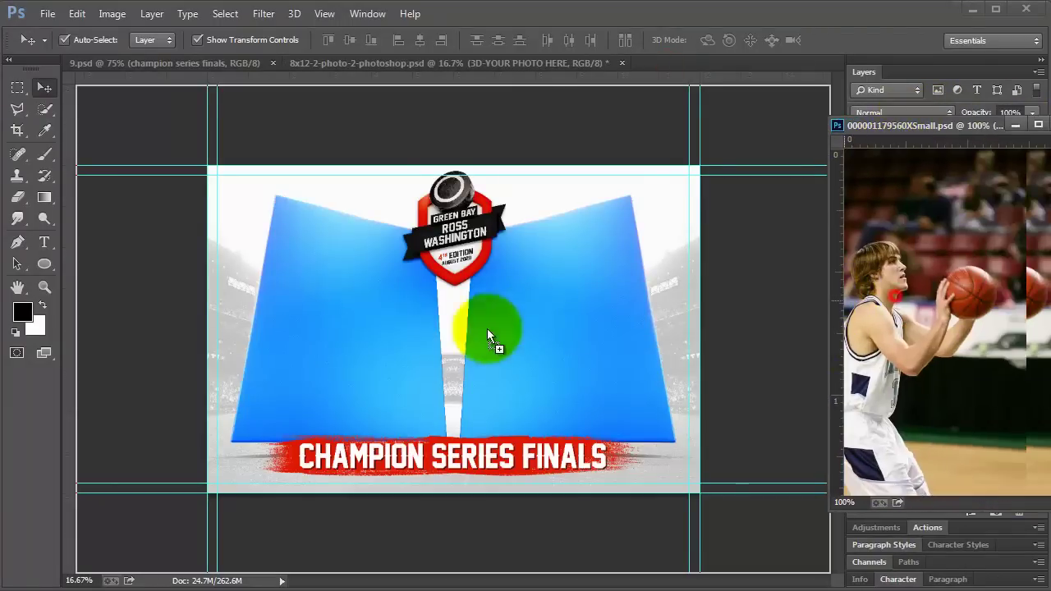
{"action": "key", "text": "ctrl+r"}
{"action": "key", "text": "ctrl+v"}
{"action": "left_click", "coordinate": [376, 338]}
{"action": "key", "text": "ctrl+t"}
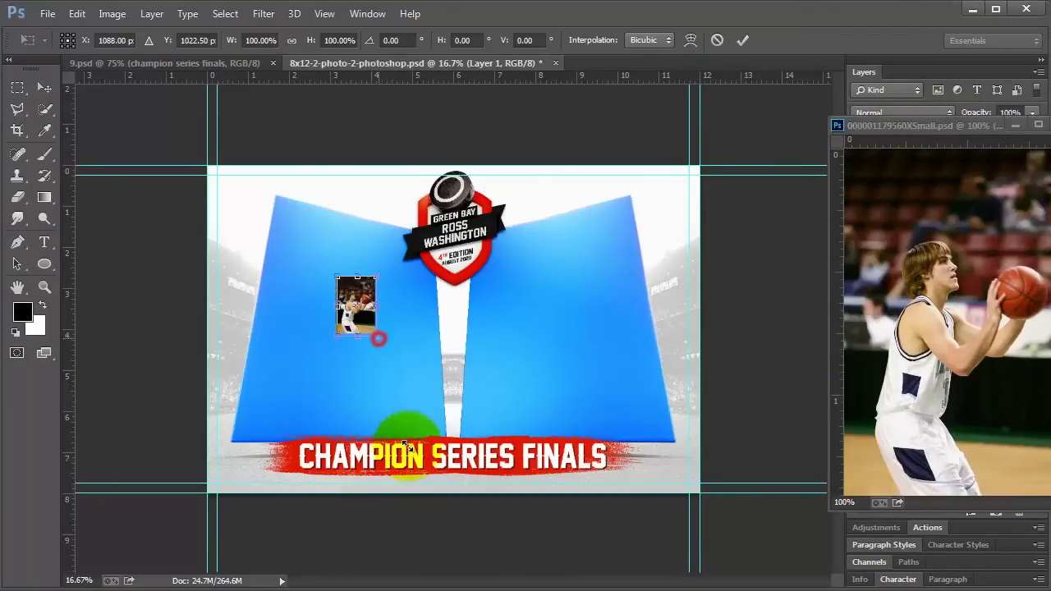
{"action": "left_click_drag", "start_coordinate": [377, 336], "coordinate": [475, 485]}
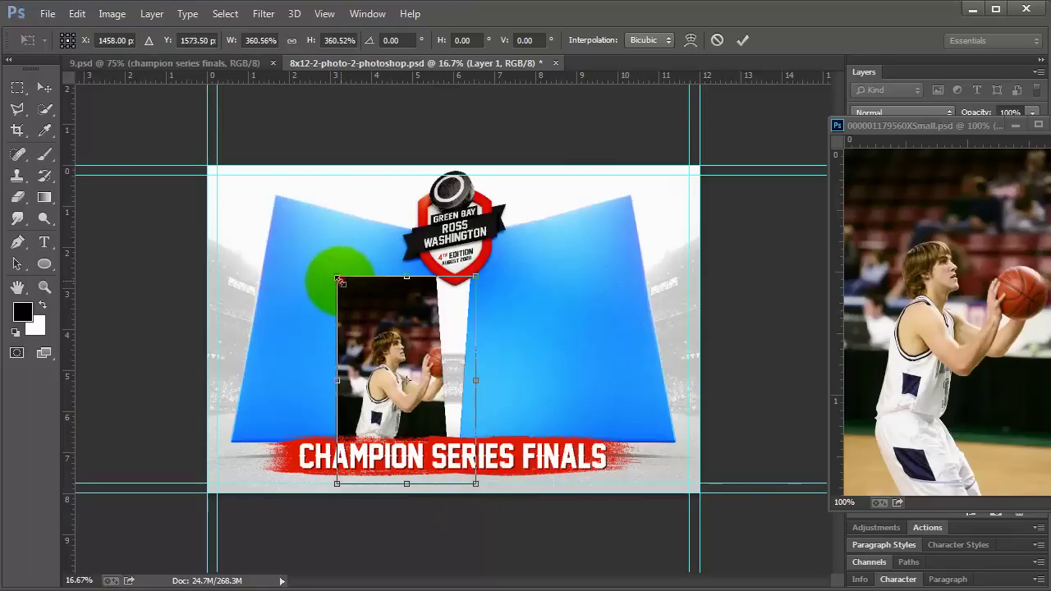
{"action": "left_click_drag", "start_coordinate": [340, 282], "coordinate": [216, 165]}
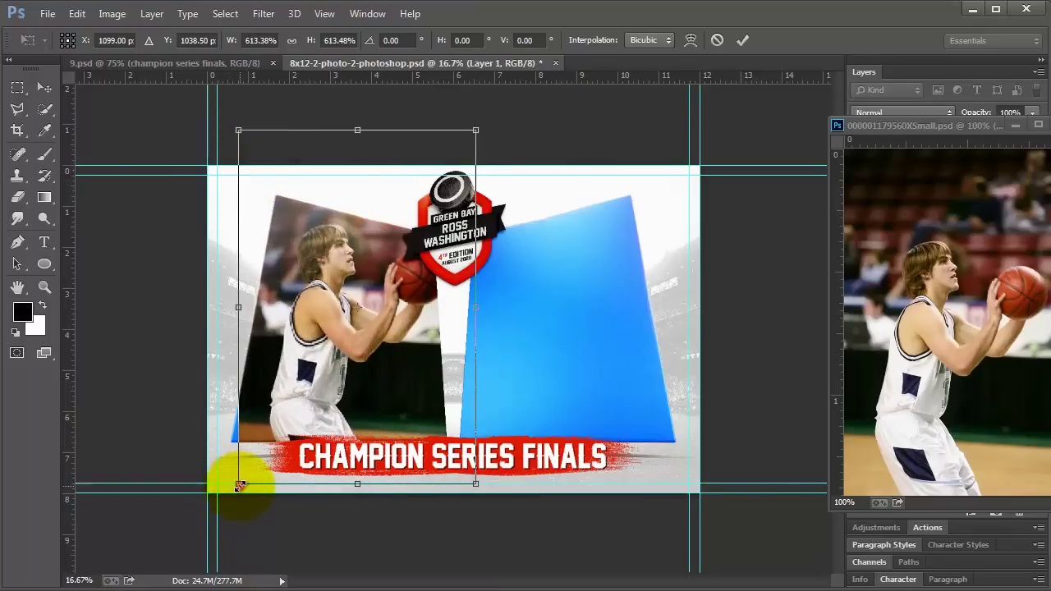
{"action": "left_click_drag", "start_coordinate": [239, 486], "coordinate": [209, 514]}
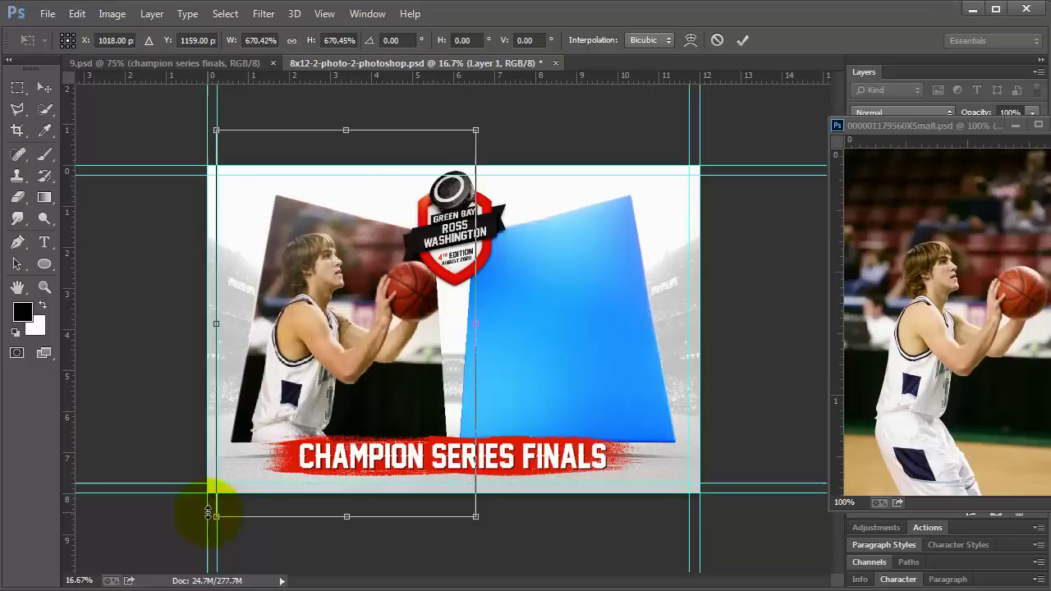
{"action": "key", "text": "Return"}
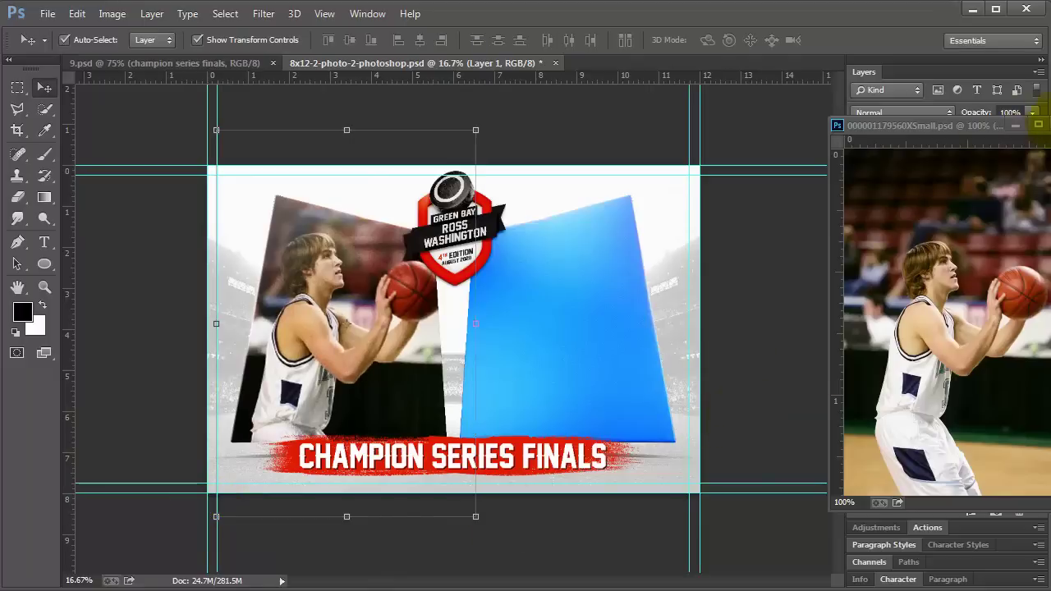
Close the floating photo window and select the player photo layer, Layer 1.
{"action": "left_click", "coordinate": [1038, 124]}
{"action": "left_click_drag", "start_coordinate": [290, 319], "coordinate": [542, 448]}
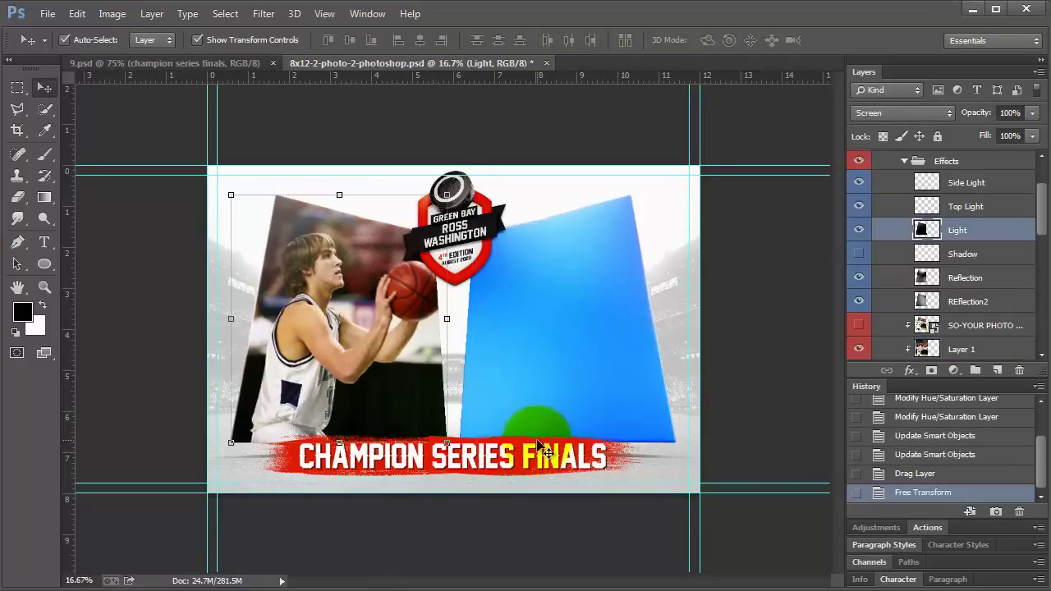
{"action": "scroll", "coordinate": [928, 279], "scroll_direction": "down", "scroll_amount": 3}
{"action": "left_click", "coordinate": [970, 268]}
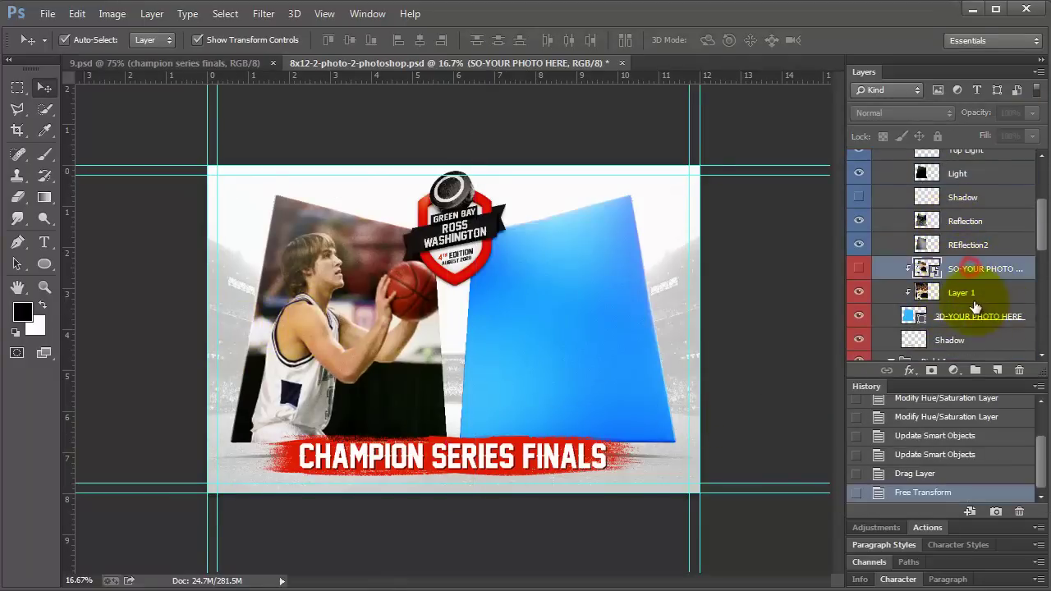
{"action": "left_click", "coordinate": [973, 294]}
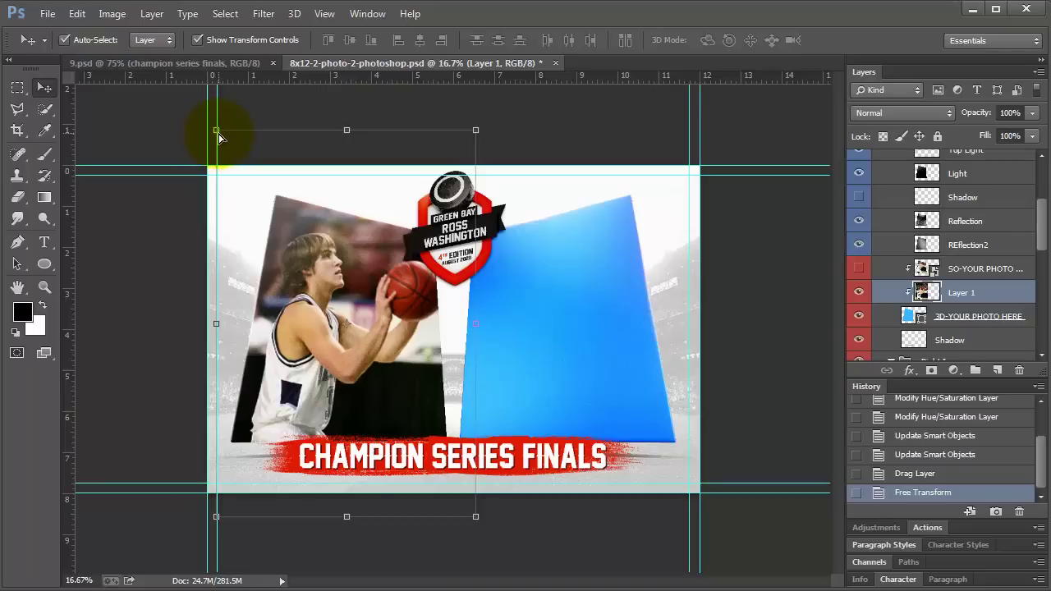
Distort the photo's corners so it follows the left panel's slanted shape.
{"action": "left_click_drag", "start_coordinate": [216, 131], "coordinate": [277, 162]}
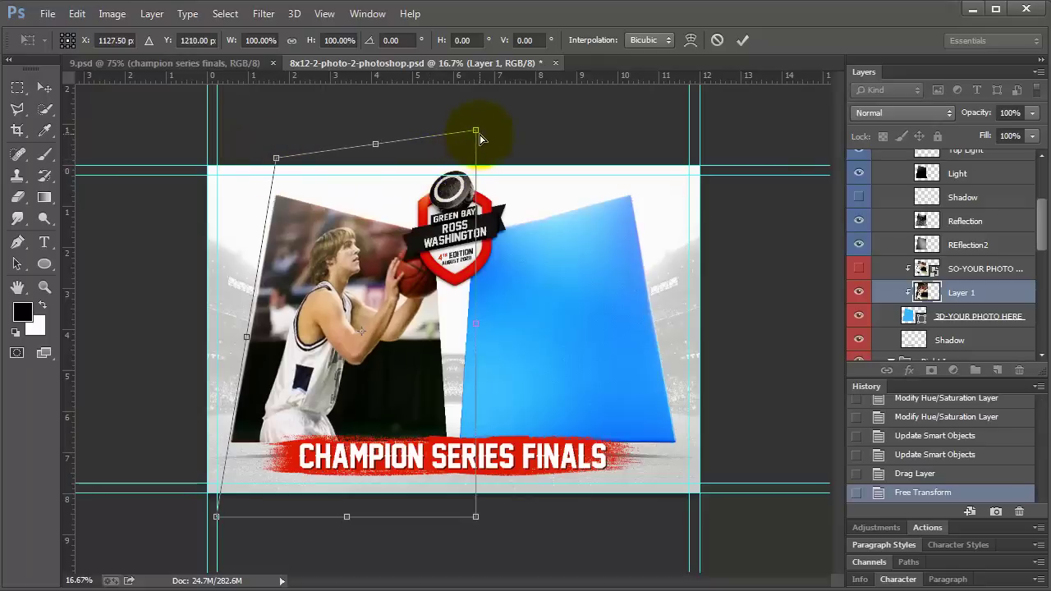
{"action": "left_click_drag", "start_coordinate": [474, 137], "coordinate": [467, 205]}
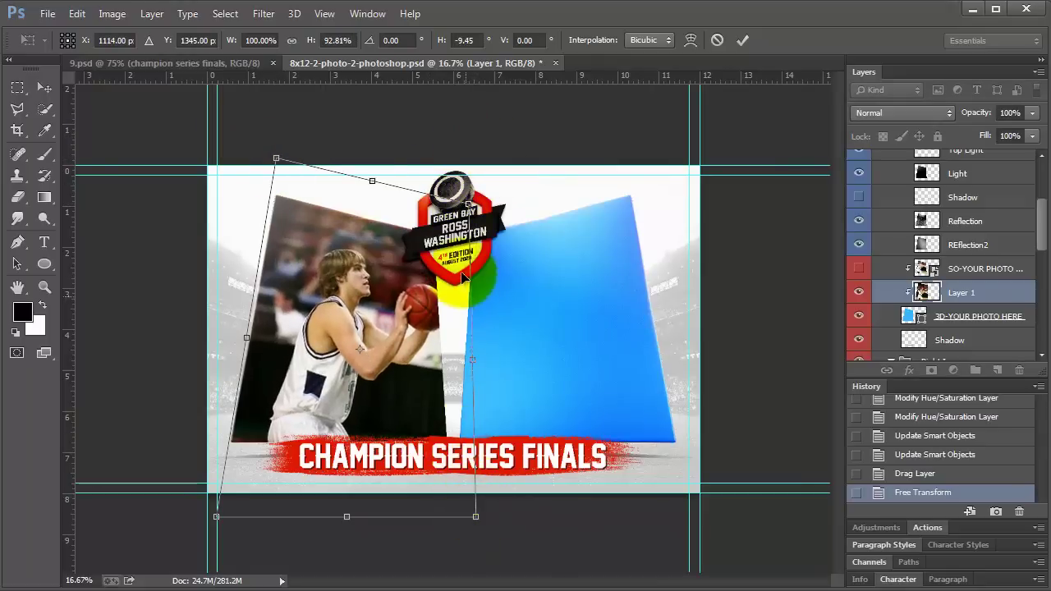
{"action": "left_click_drag", "start_coordinate": [464, 205], "coordinate": [451, 210]}
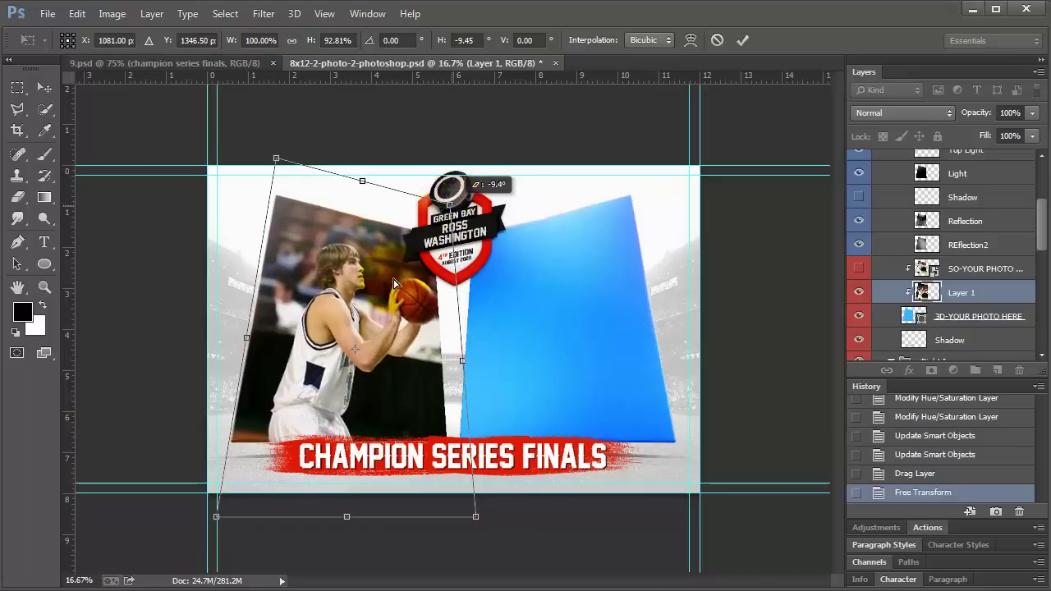
{"action": "left_click", "coordinate": [353, 327]}
{"action": "key", "text": "Return"}
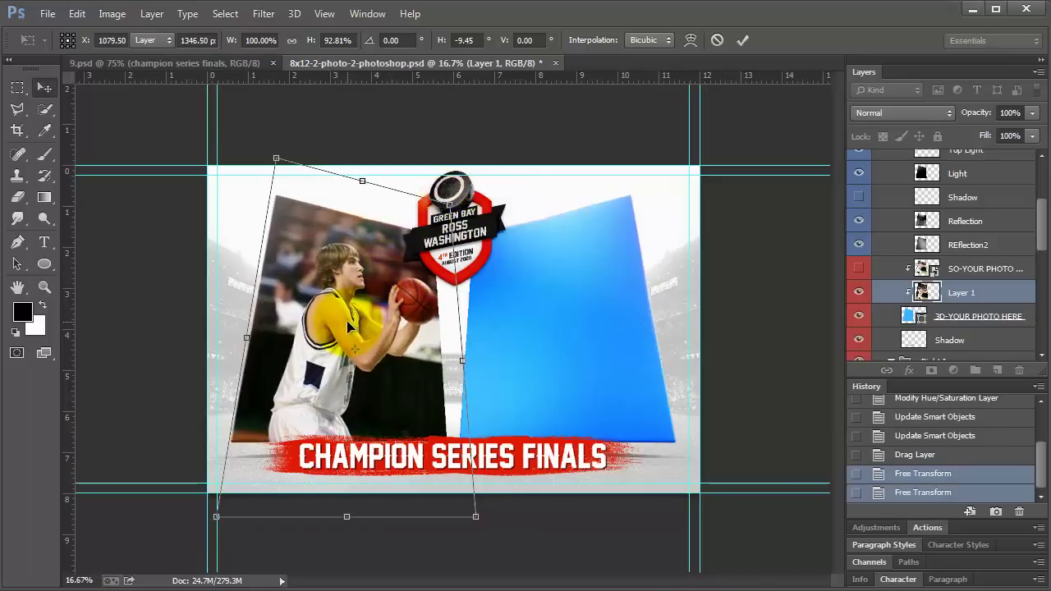
Nudge the photo left and up into position.
{"action": "key", "text": "Left"}
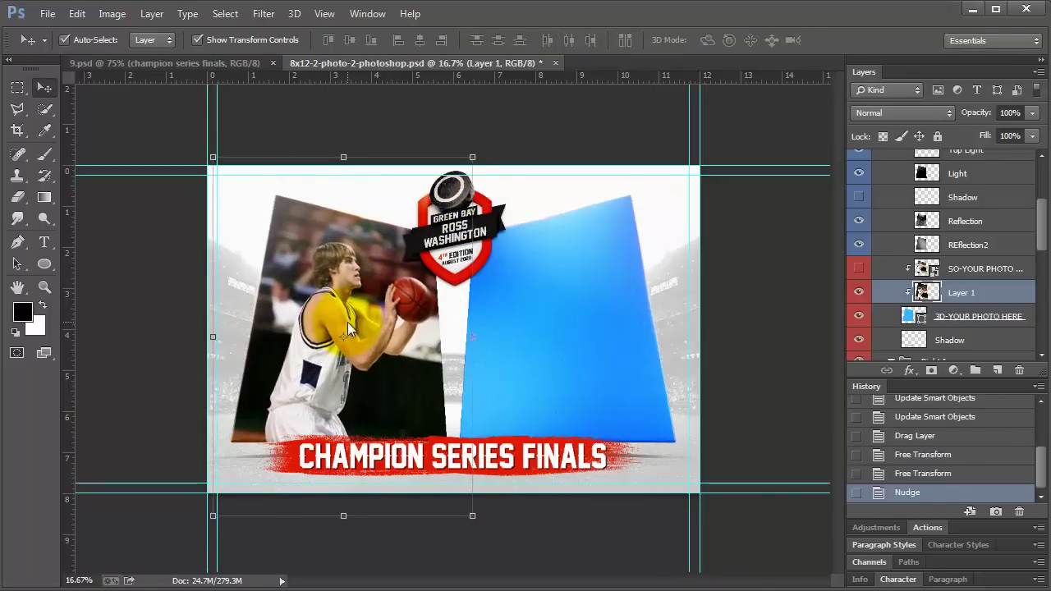
{"action": "key", "text": "shift+Up"}
{"action": "key", "text": "shift+Up"}
{"action": "key", "text": "shift+Up"}
{"action": "key", "text": "shift+Up"}
{"action": "key", "text": "shift+Up"}
{"action": "key", "text": "shift+Up"}
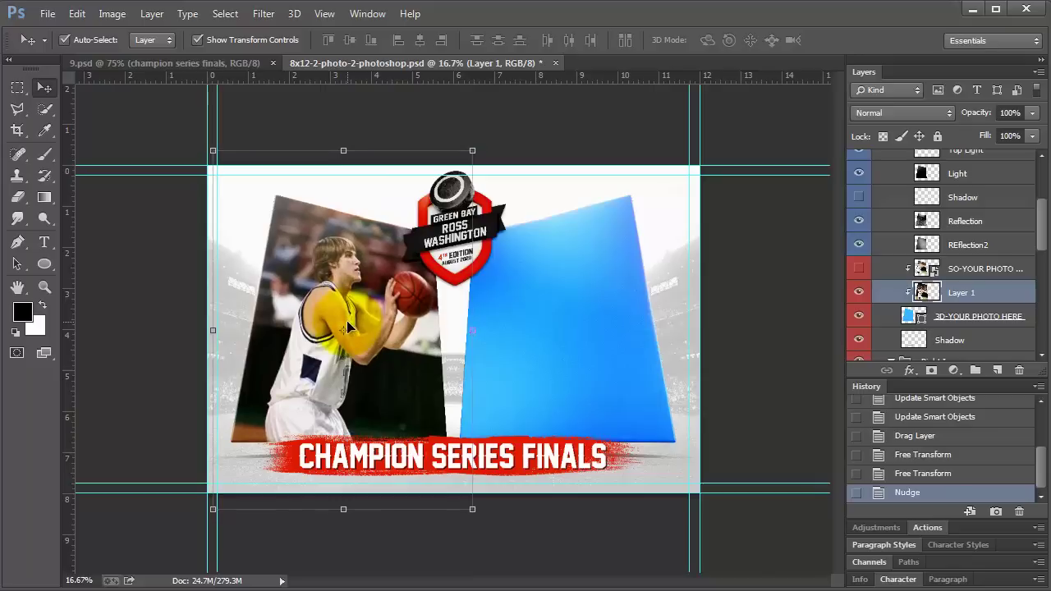
{"action": "key", "text": "shift+Left"}
{"action": "key", "text": "shift+Left"}
{"action": "key", "text": "shift+Left"}
{"action": "key", "text": "shift+Left"}
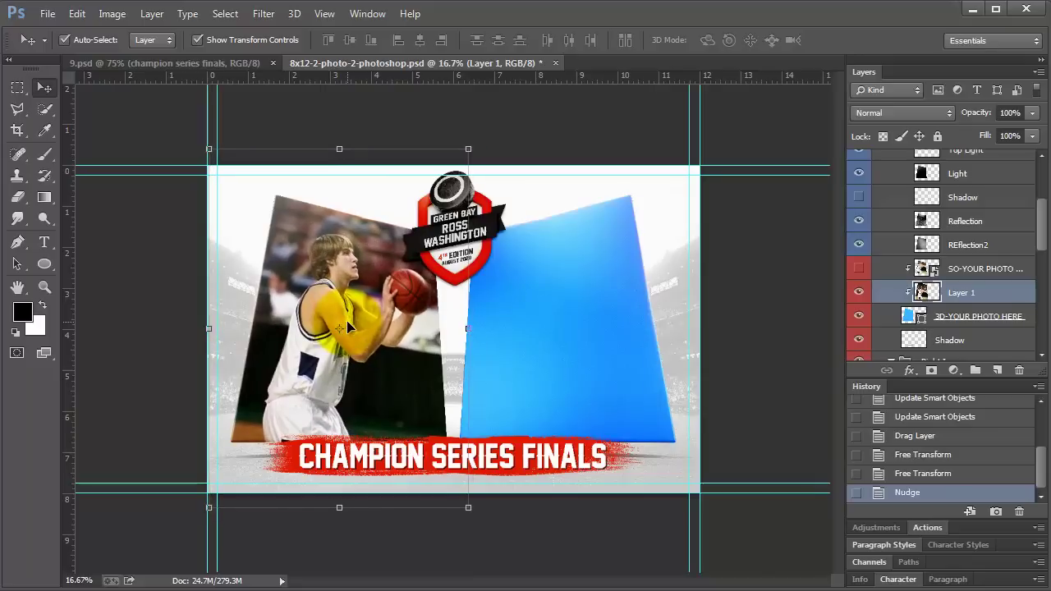
{"action": "scroll", "coordinate": [981, 293], "scroll_direction": "up", "scroll_amount": 5}
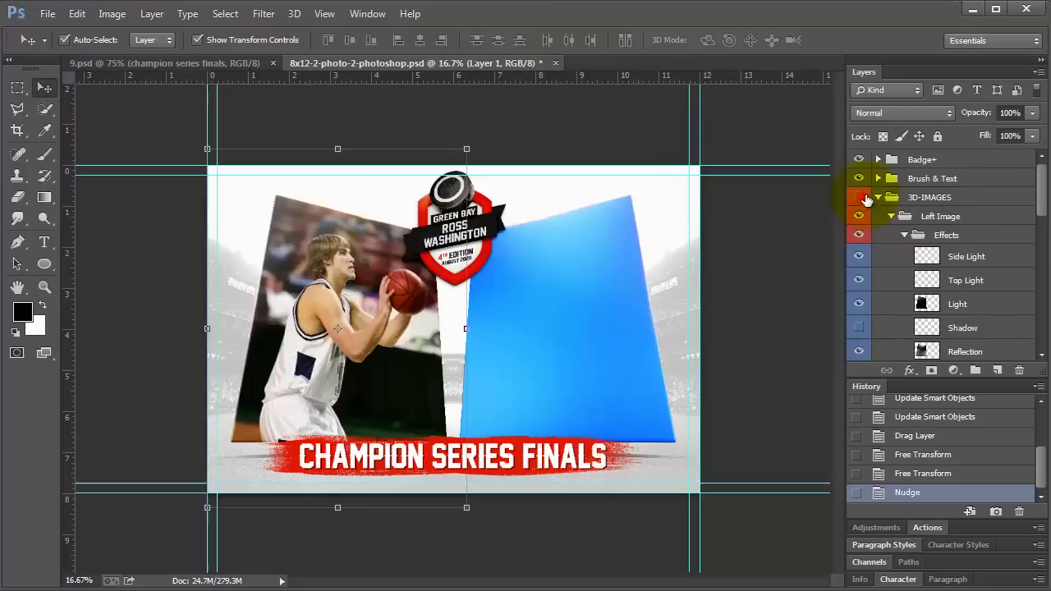
Hide the 3D-IMAGES group, show BOX IMAGES, and select the right blue box.
{"action": "left_click", "coordinate": [862, 197]}
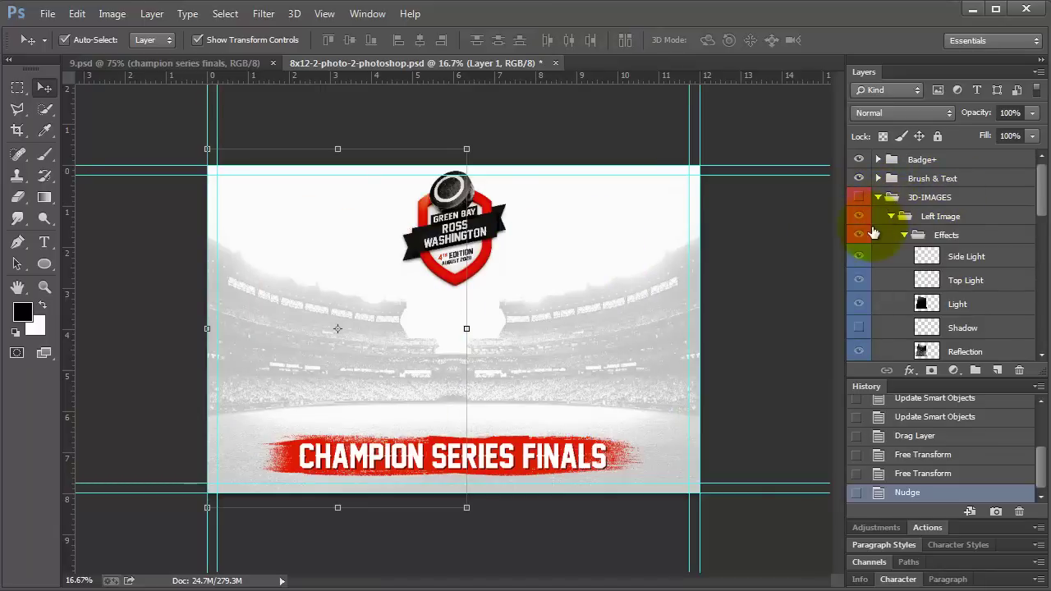
{"action": "scroll", "coordinate": [857, 212], "scroll_direction": "down", "scroll_amount": 6}
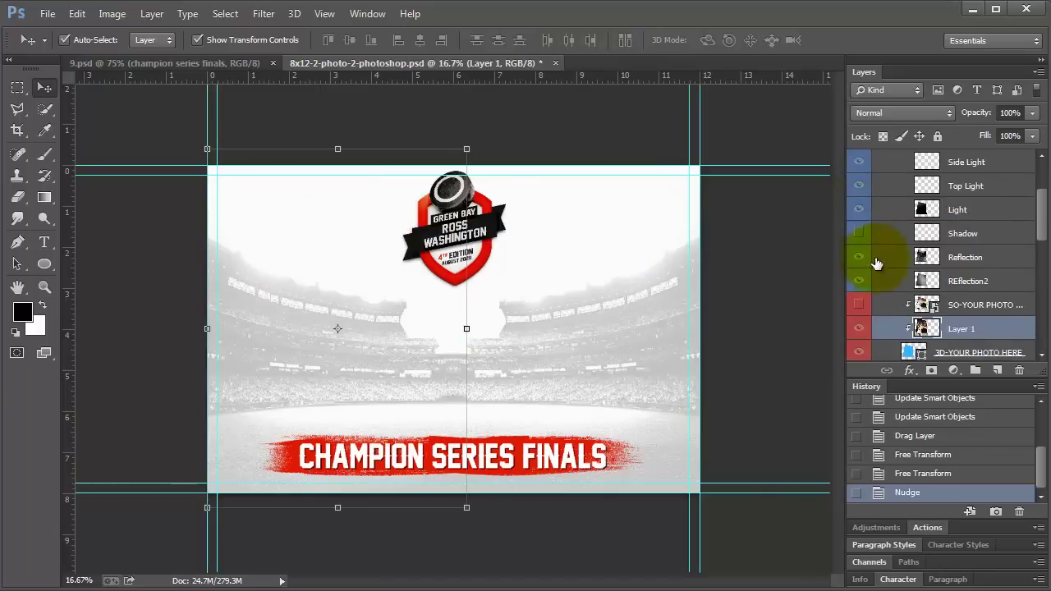
{"action": "scroll", "coordinate": [864, 315], "scroll_direction": "down", "scroll_amount": 5}
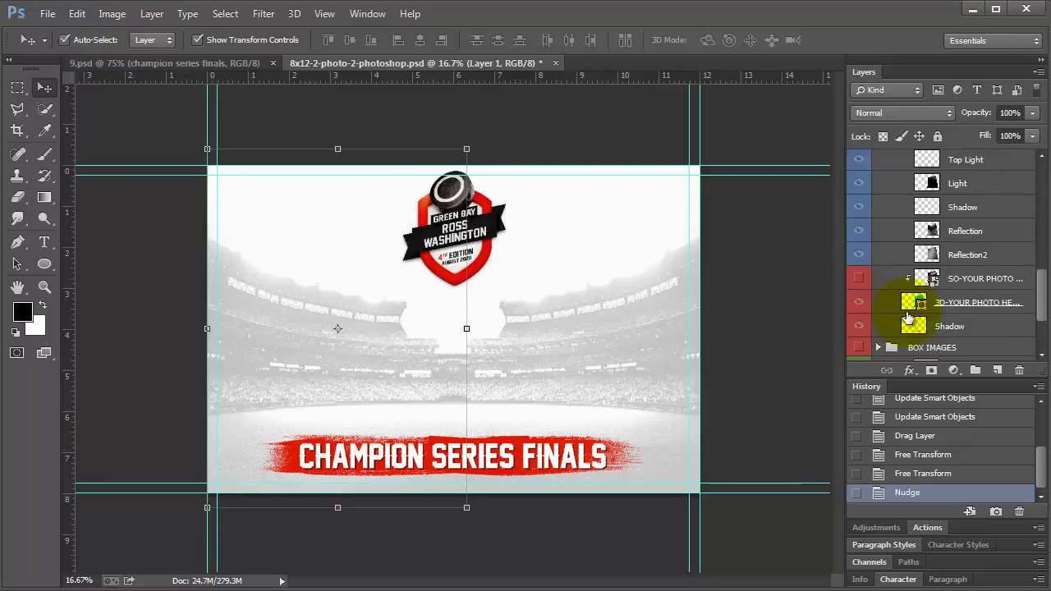
{"action": "scroll", "coordinate": [908, 318], "scroll_direction": "down", "scroll_amount": 3}
{"action": "left_click", "coordinate": [858, 256]}
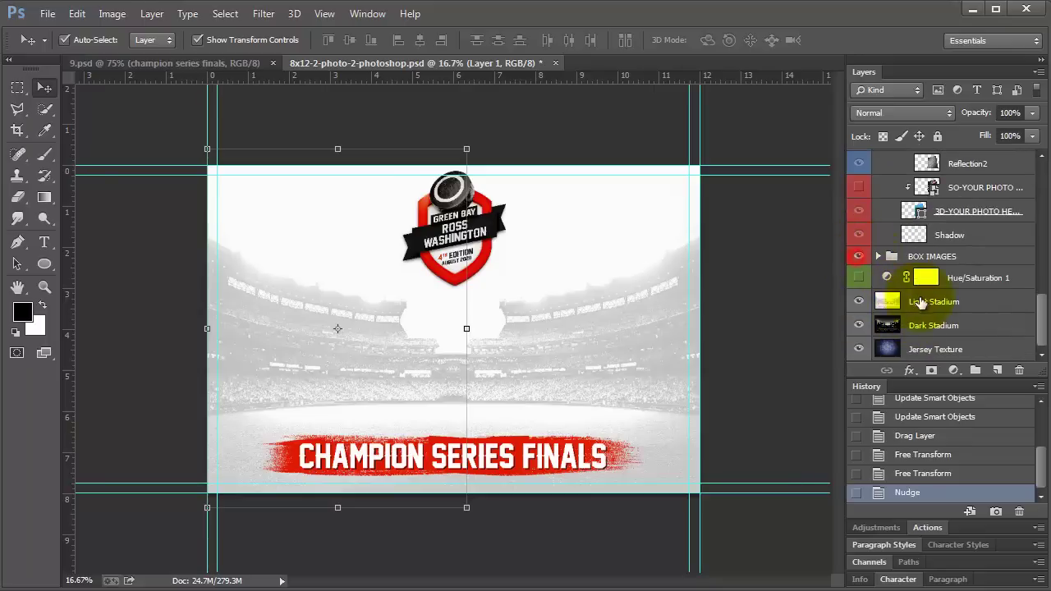
{"action": "left_click", "coordinate": [575, 300]}
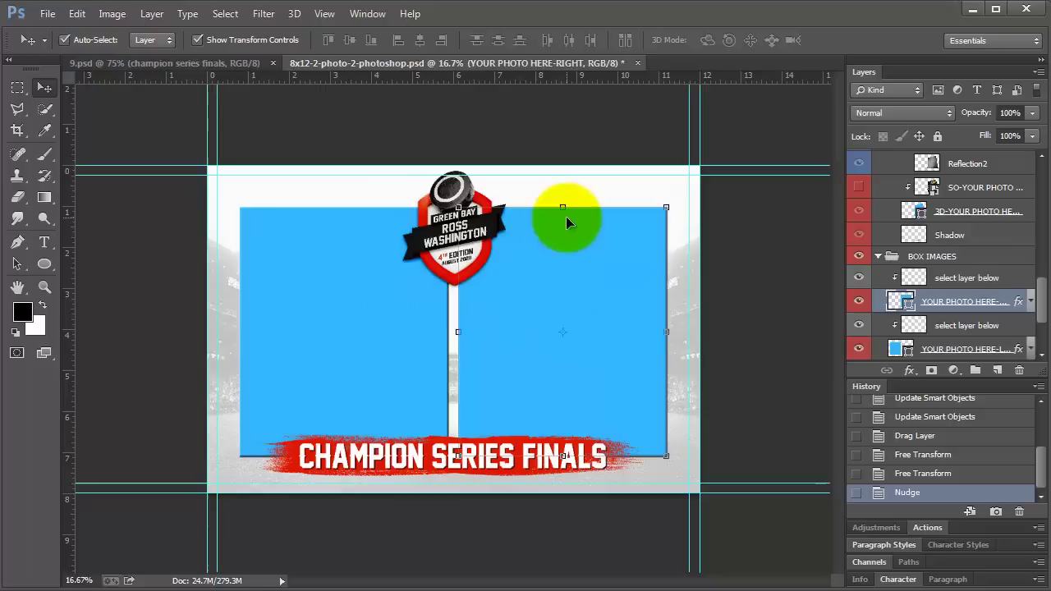
Lower the right box's top edge and duplicate its layer.
{"action": "left_click_drag", "start_coordinate": [565, 211], "coordinate": [558, 312]}
{"action": "key", "text": "Return"}
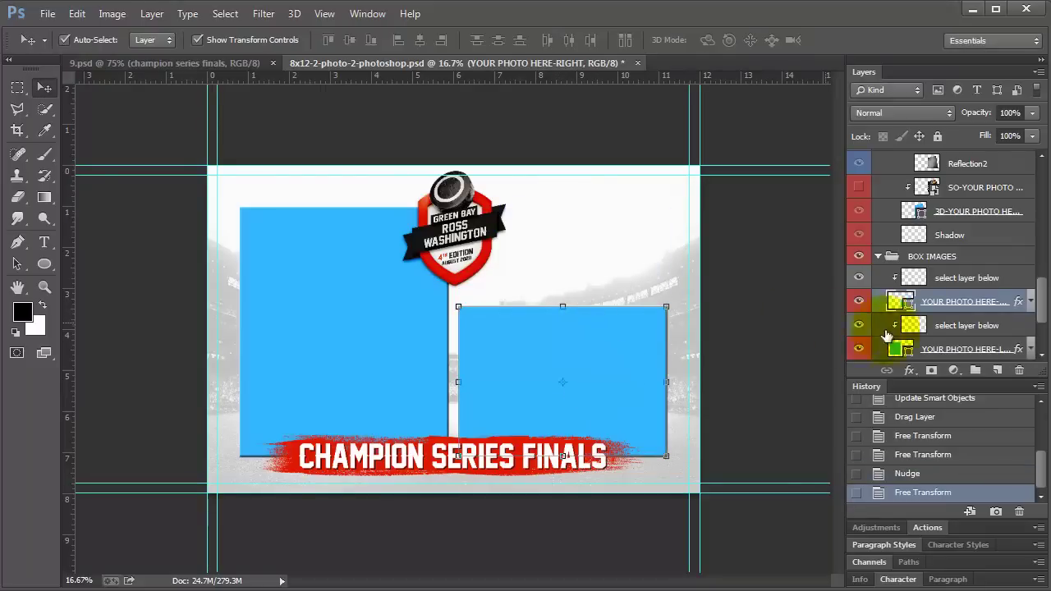
{"action": "left_click_drag", "start_coordinate": [976, 302], "coordinate": [563, 340]}
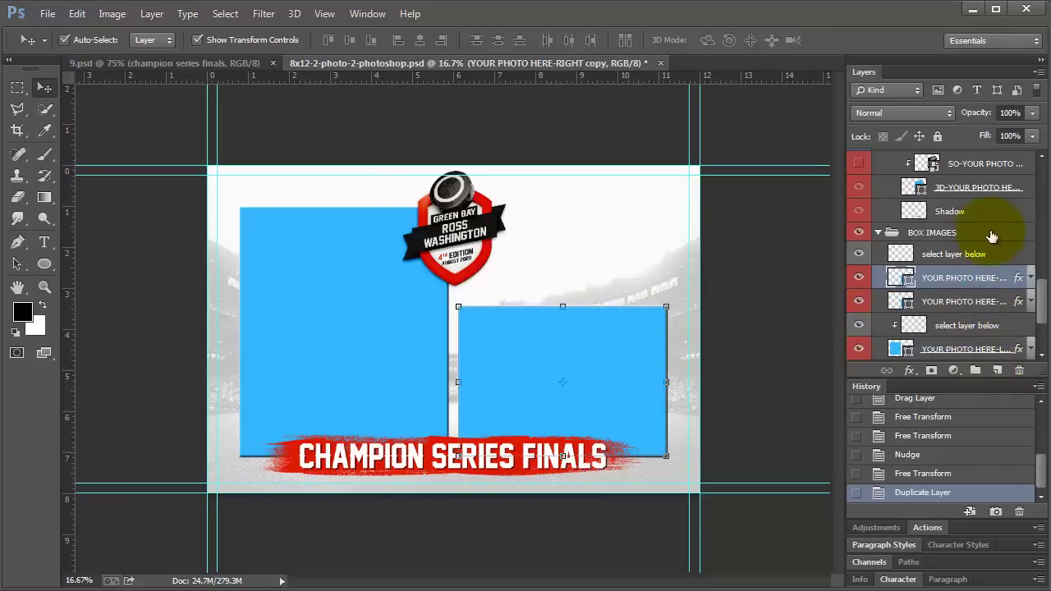
Move the copy to the top and shorten it into the upper box.
{"action": "left_click_drag", "start_coordinate": [544, 369], "coordinate": [550, 272]}
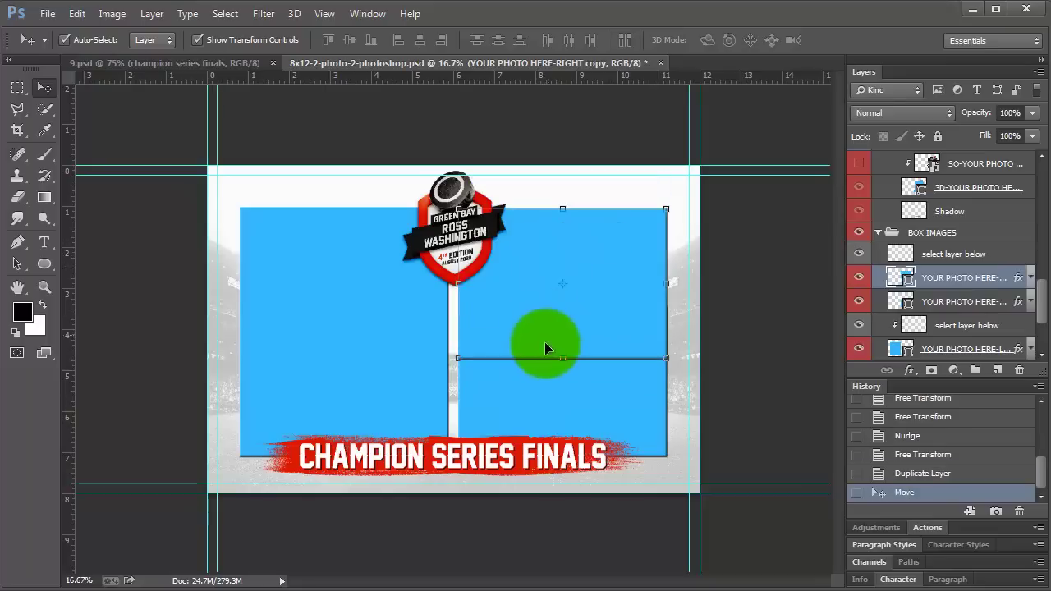
{"action": "left_click_drag", "start_coordinate": [561, 356], "coordinate": [565, 311]}
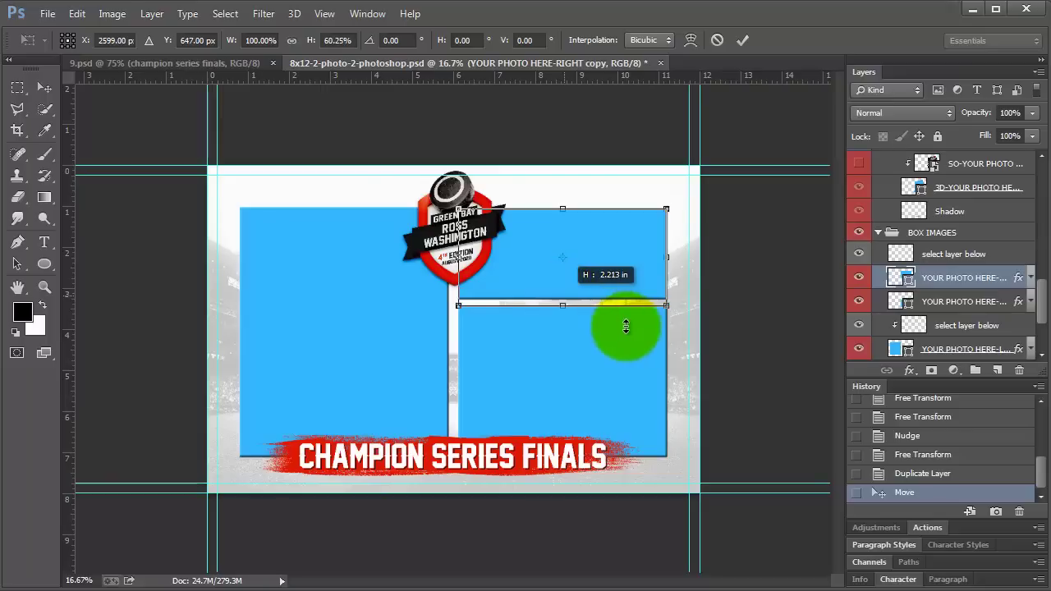
{"action": "key", "text": "Return"}
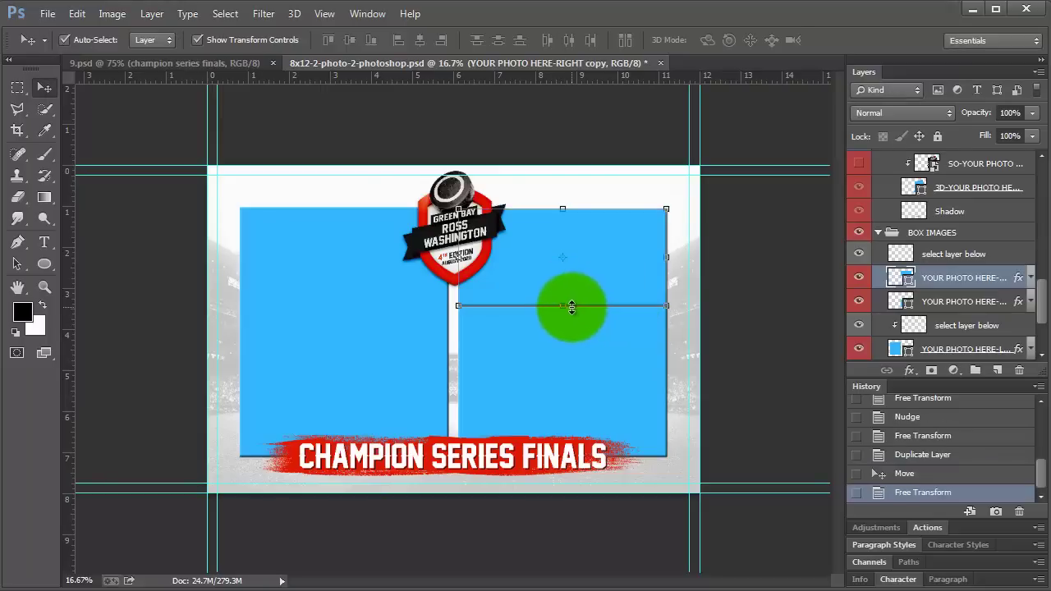
{"action": "left_click", "coordinate": [571, 302]}
{"action": "left_click_drag", "start_coordinate": [571, 303], "coordinate": [569, 304]}
{"action": "key", "text": "Return"}
{"action": "key", "text": "Return"}
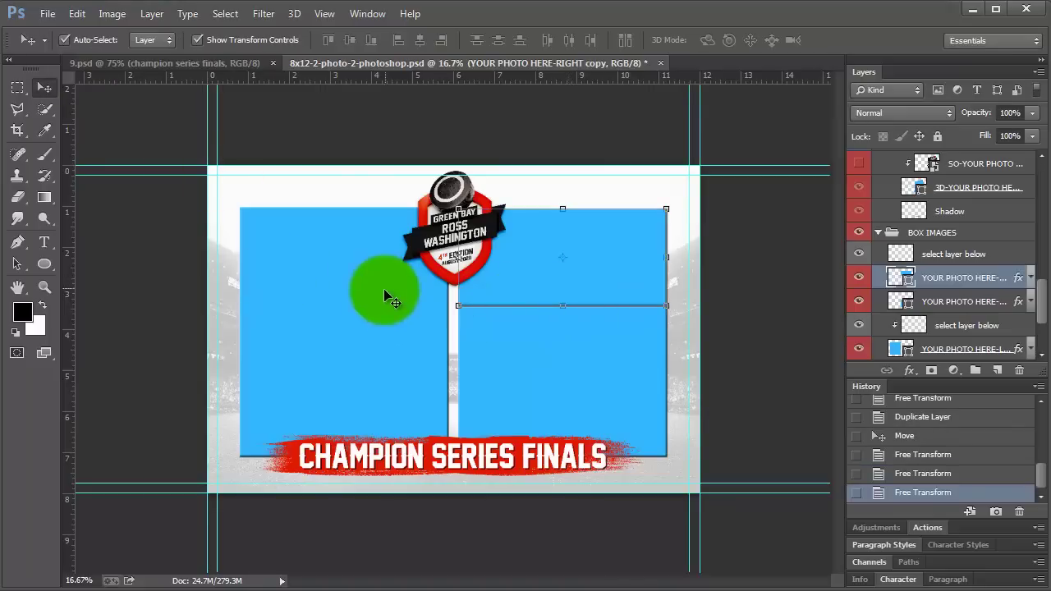
{"action": "left_click", "coordinate": [383, 291]}
{"action": "scroll", "coordinate": [910, 316], "scroll_direction": "down", "scroll_amount": 2}
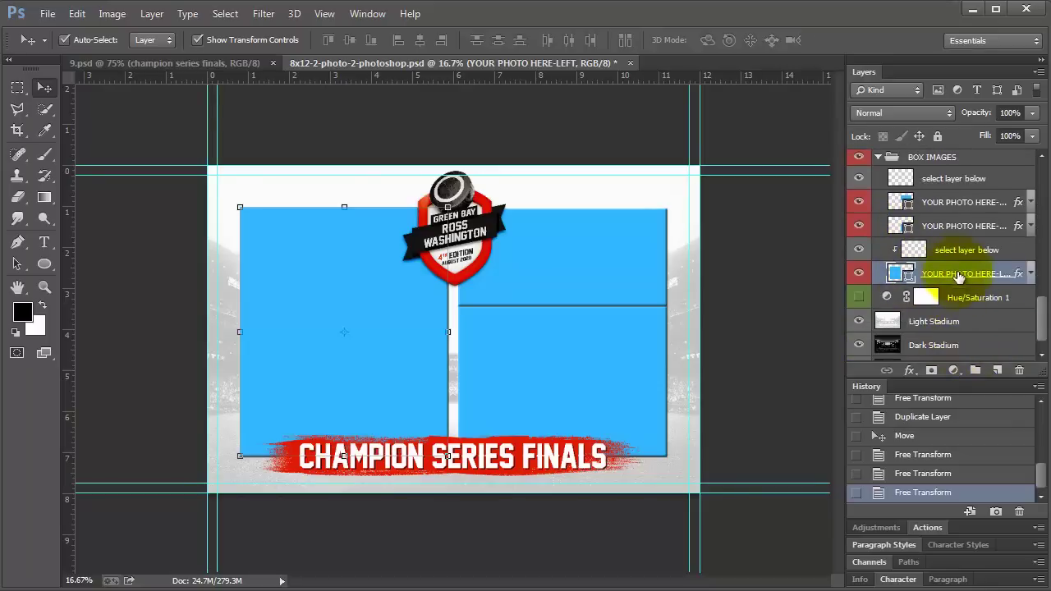
{"action": "left_click", "coordinate": [47, 13]}
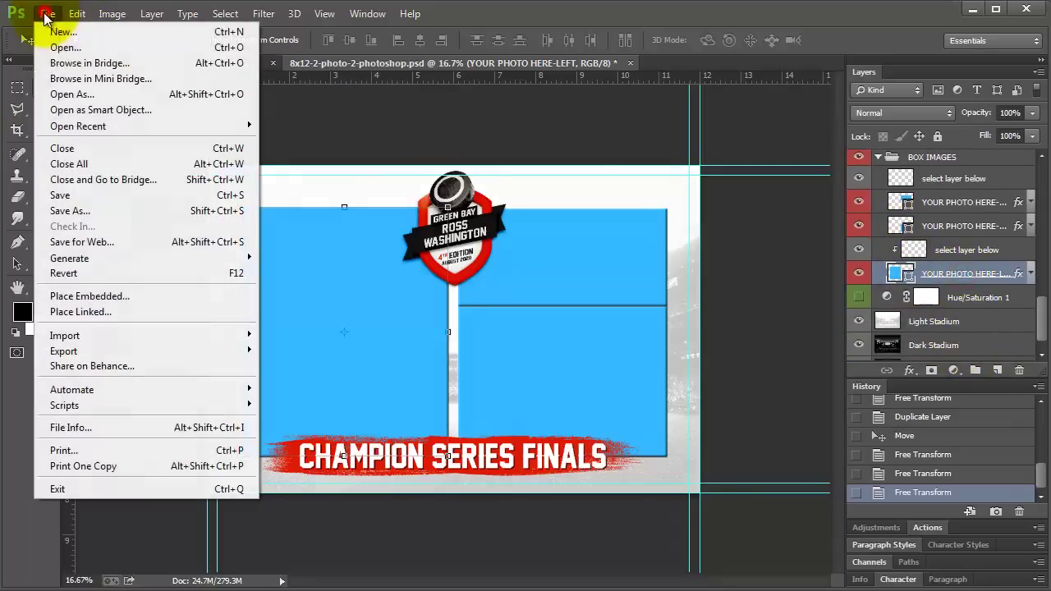
{"action": "left_click", "coordinate": [200, 89]}
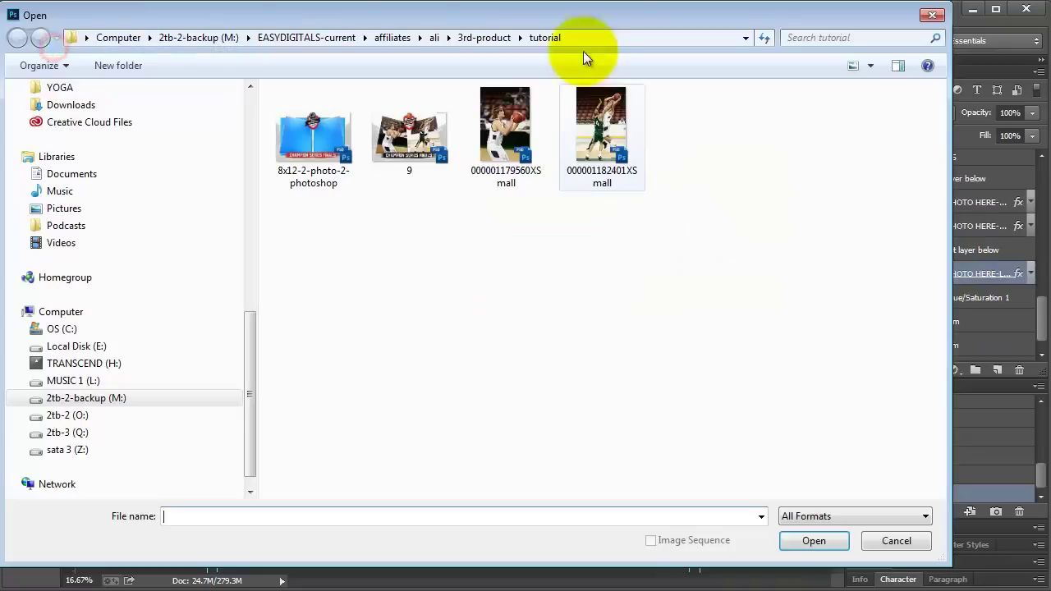
{"action": "left_click", "coordinate": [910, 543]}
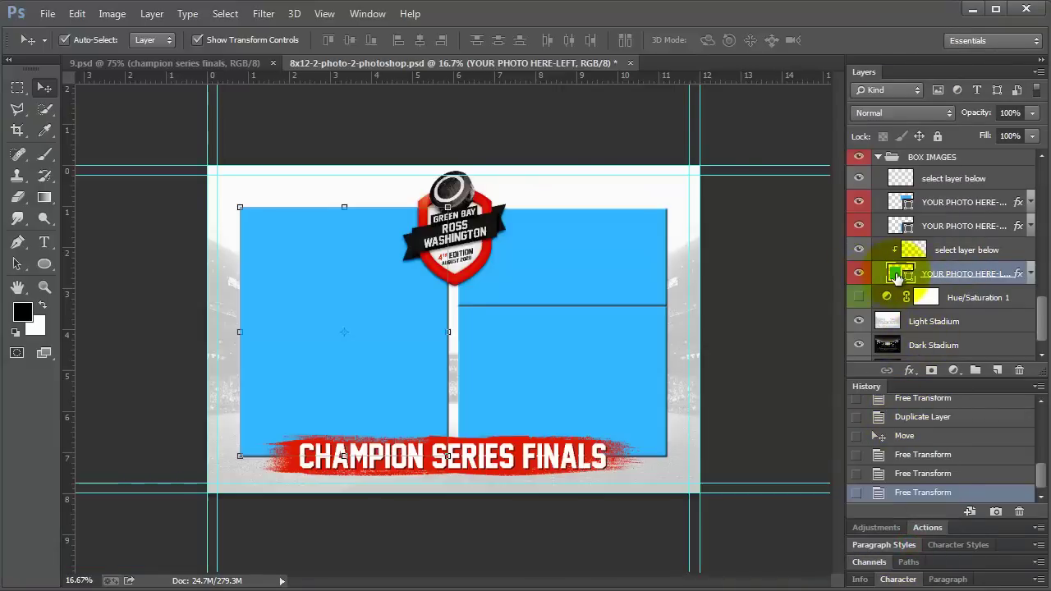
{"action": "left_click", "coordinate": [45, 14]}
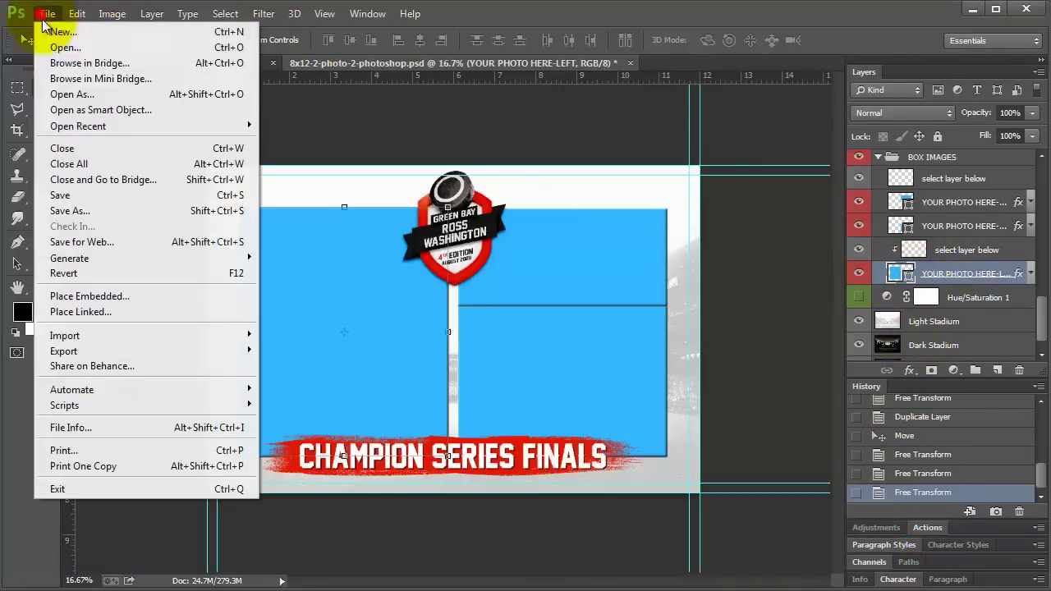
{"action": "left_click", "coordinate": [58, 47]}
{"action": "left_click", "coordinate": [517, 140]}
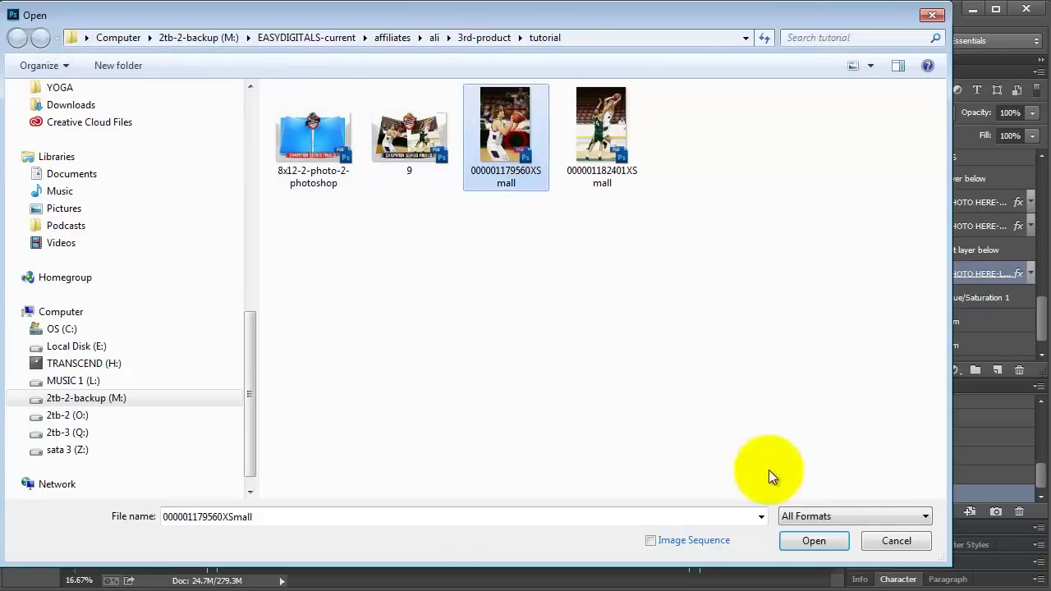
{"action": "left_click", "coordinate": [814, 541]}
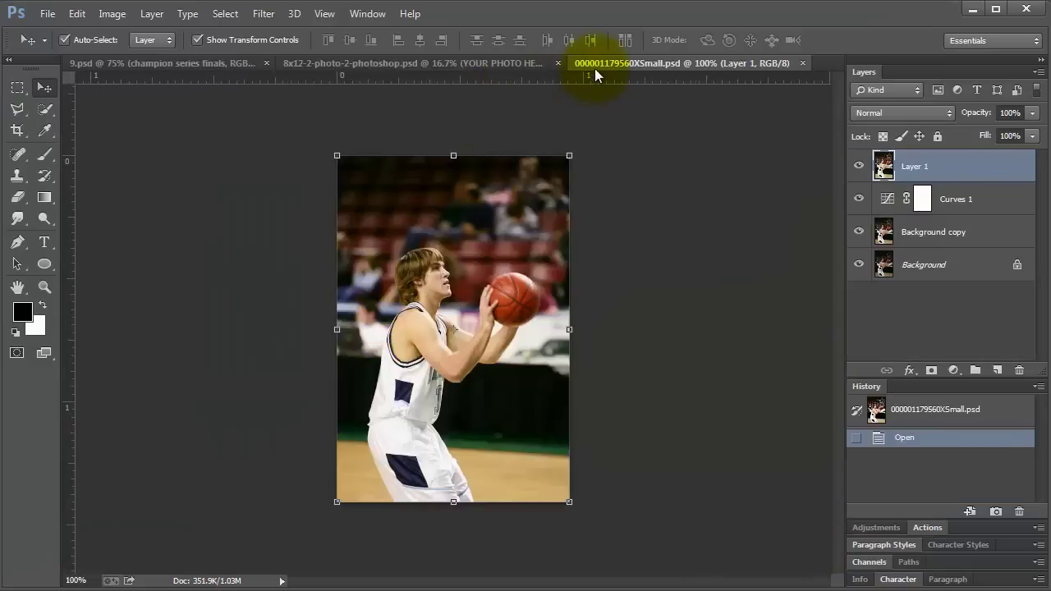
{"action": "left_click_drag", "start_coordinate": [594, 68], "coordinate": [933, 138]}
{"action": "left_click", "coordinate": [294, 299]}
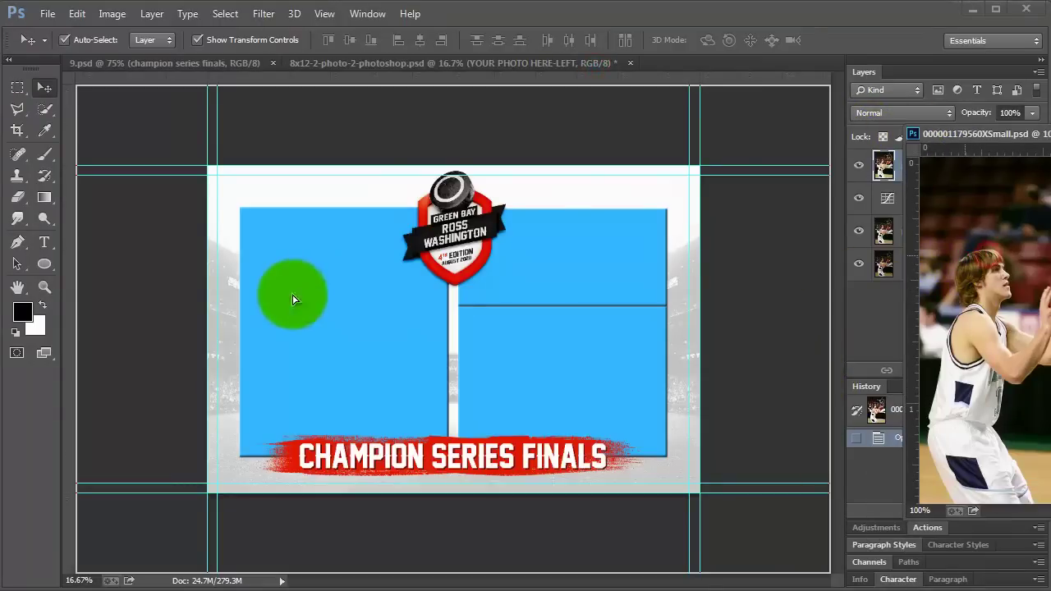
Drag the photo into the template, enlarge it to fill the left box, and shift it left.
{"action": "left_click_drag", "start_coordinate": [294, 299], "coordinate": [454, 534]}
{"action": "key", "text": "ctrl+t"}
{"action": "left_click_drag", "start_coordinate": [281, 278], "coordinate": [210, 169]}
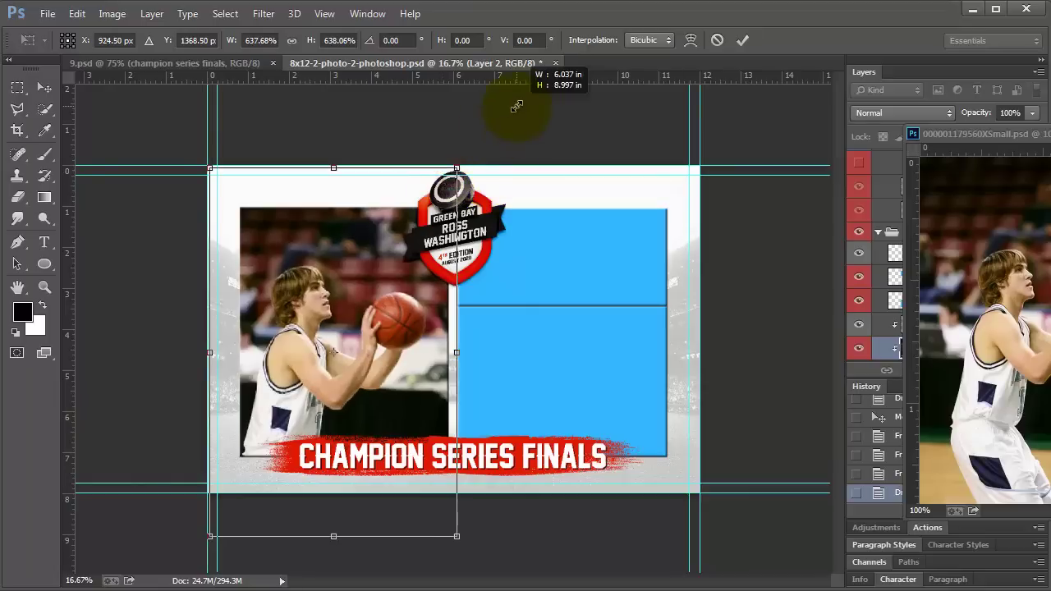
{"action": "left_click_drag", "start_coordinate": [516, 106], "coordinate": [500, 106]}
{"action": "key", "text": "Return"}
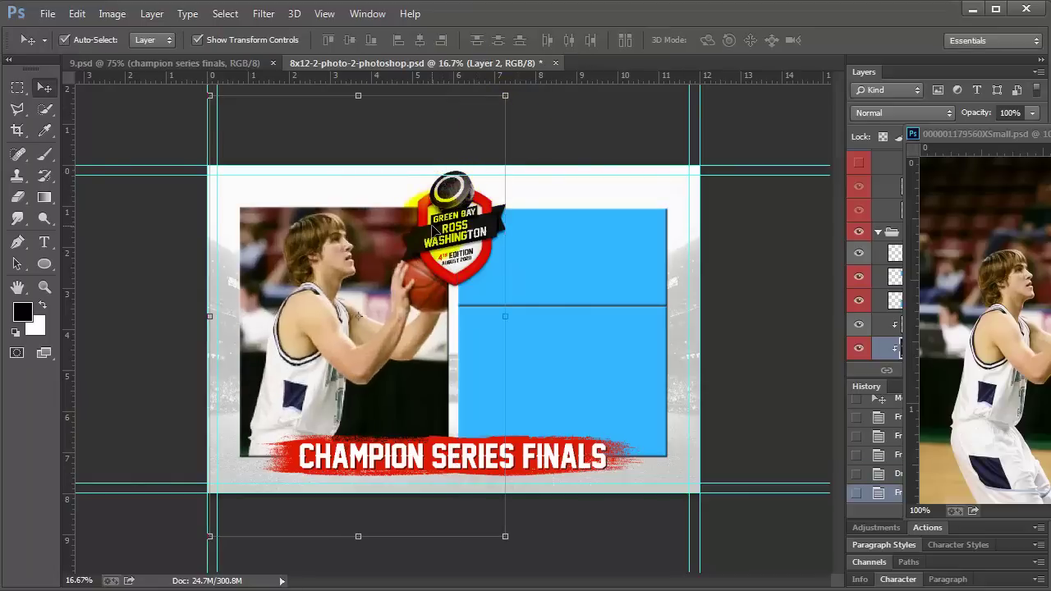
{"action": "key", "text": "shift+Left"}
{"action": "key", "text": "shift+Left"}
{"action": "key", "text": "shift+Left"}
{"action": "key", "text": "shift+Left"}
{"action": "key", "text": "shift+Left"}
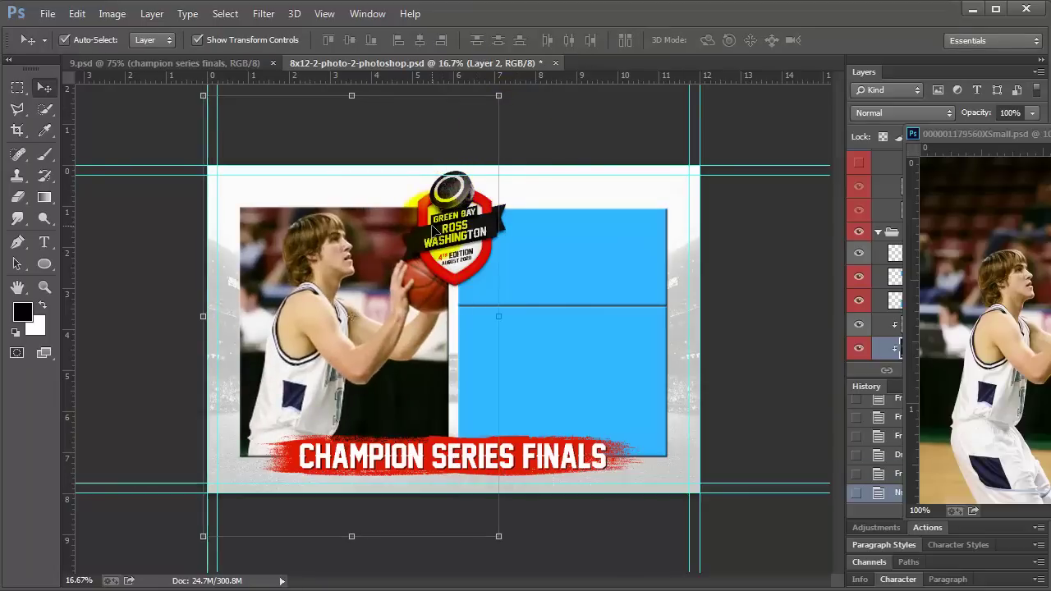
{"action": "key", "text": "shift+Left"}
{"action": "key", "text": "shift+Left"}
{"action": "key", "text": "shift+Left"}
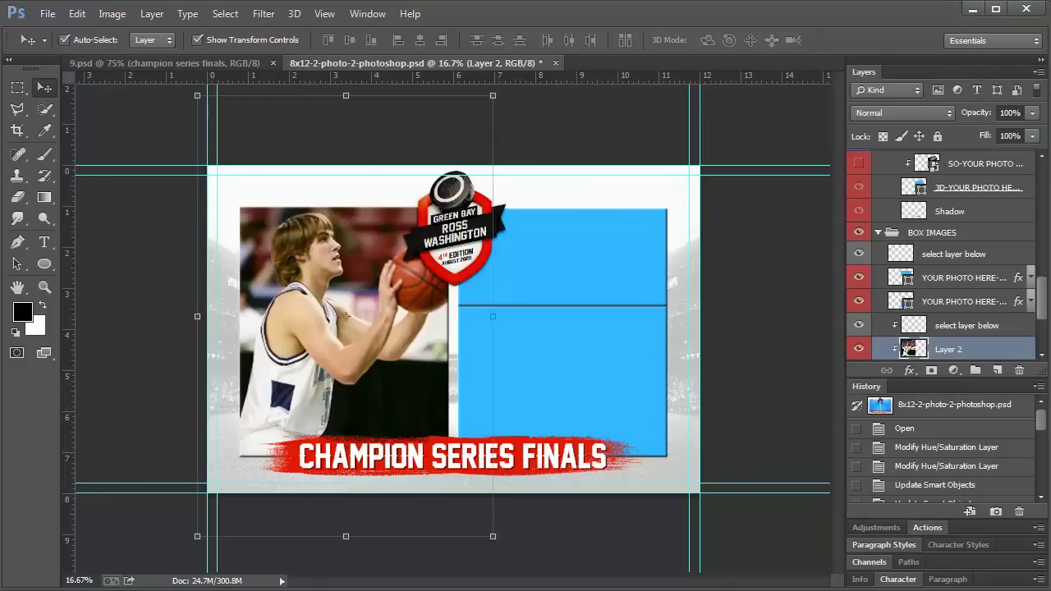
Open the Layer Style settings for the left box's Bevel & Emboss effect.
{"action": "scroll", "coordinate": [990, 341], "scroll_direction": "down", "scroll_amount": 1}
{"action": "left_click", "coordinate": [990, 337]}
{"action": "scroll", "coordinate": [1011, 321], "scroll_direction": "down", "scroll_amount": 2}
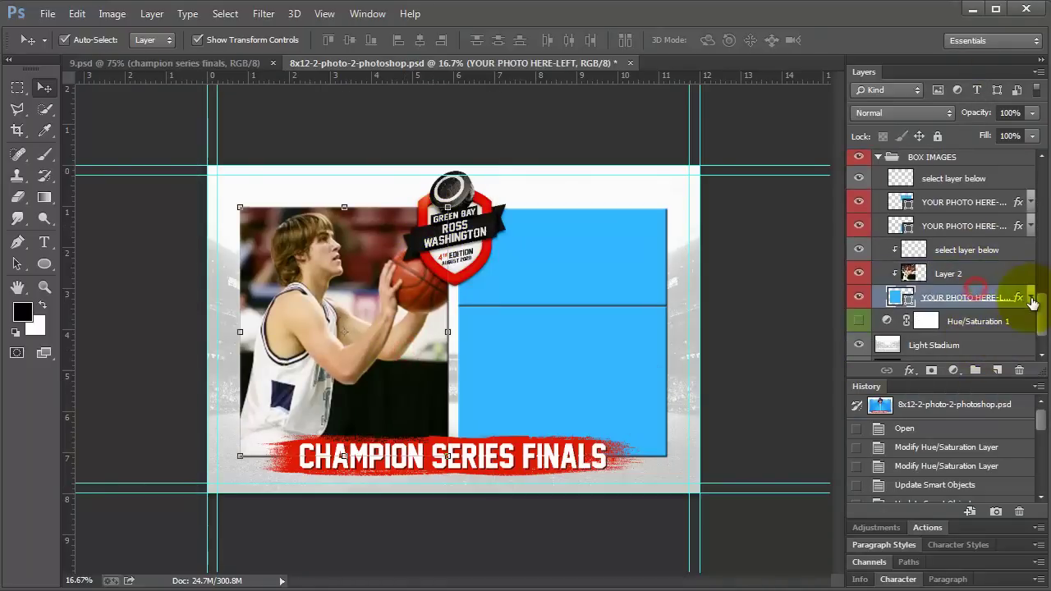
{"action": "left_click", "coordinate": [1031, 297]}
{"action": "scroll", "coordinate": [978, 298], "scroll_direction": "down", "scroll_amount": 3}
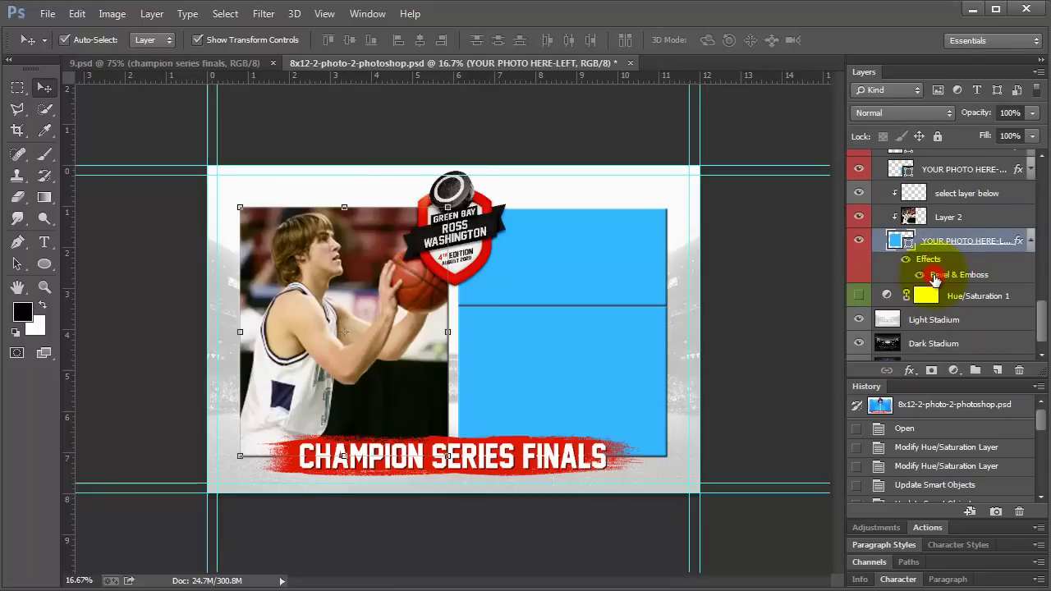
{"action": "double_click", "coordinate": [934, 275]}
{"action": "left_click", "coordinate": [934, 277]}
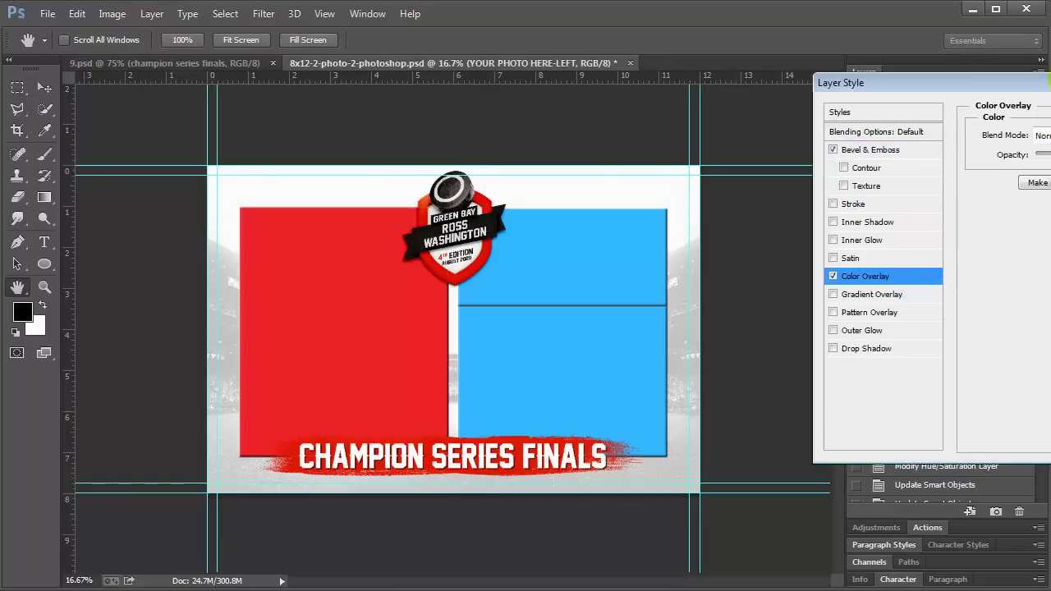
{"action": "left_click_drag", "start_coordinate": [1043, 83], "coordinate": [740, 89]}
Turn off Color Overlay and set Bevel & Emboss Depth 103% and Size 95 px.
{"action": "left_click", "coordinate": [525, 293]}
{"action": "left_click", "coordinate": [507, 287]}
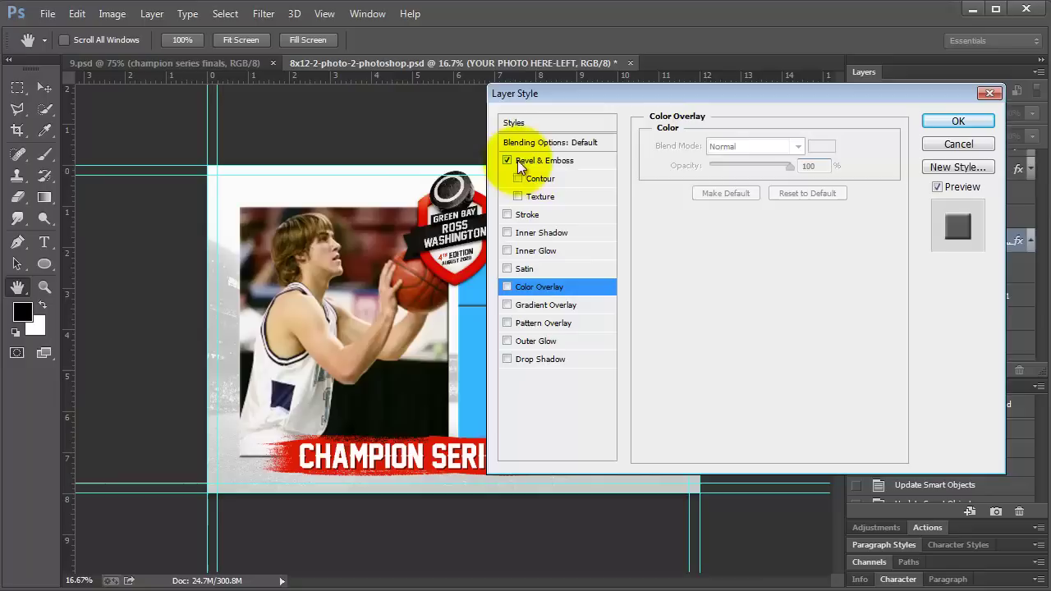
{"action": "left_click", "coordinate": [538, 161]}
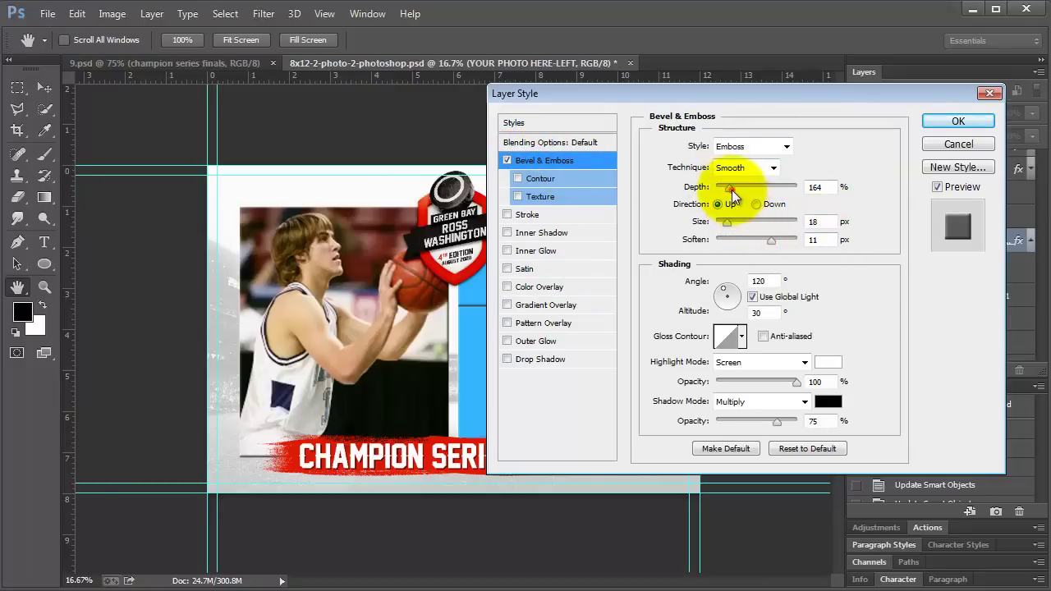
{"action": "left_click_drag", "start_coordinate": [730, 187], "coordinate": [750, 227]}
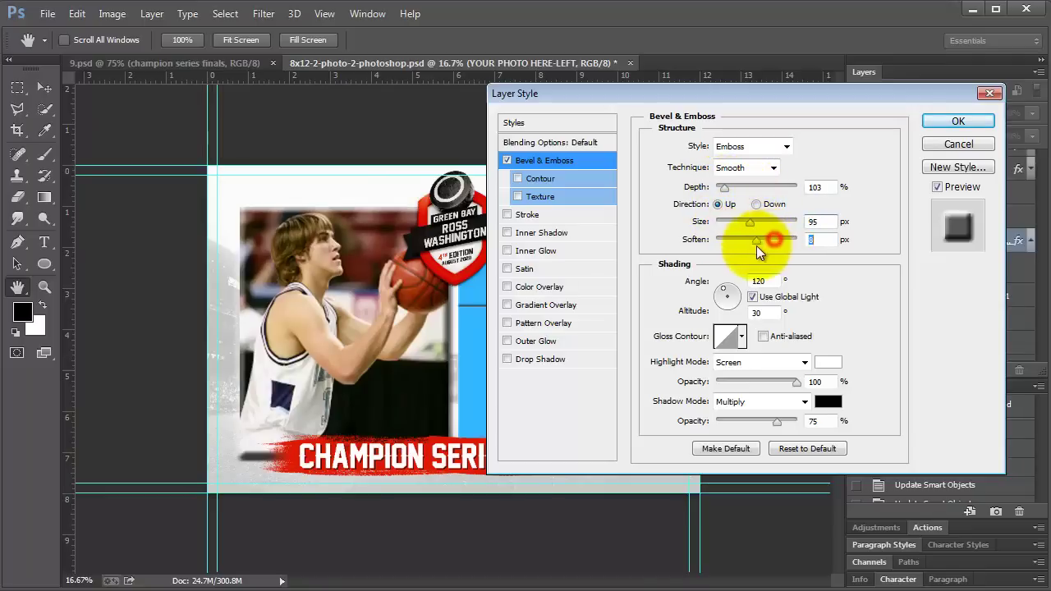
{"action": "left_click", "coordinate": [951, 146]}
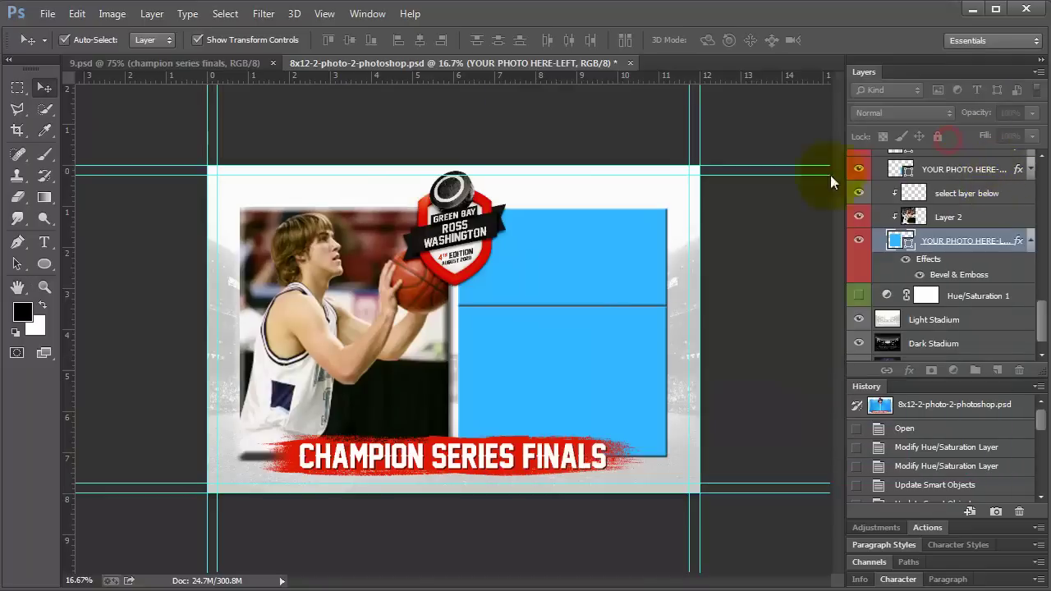
{"action": "left_click", "coordinate": [576, 418]}
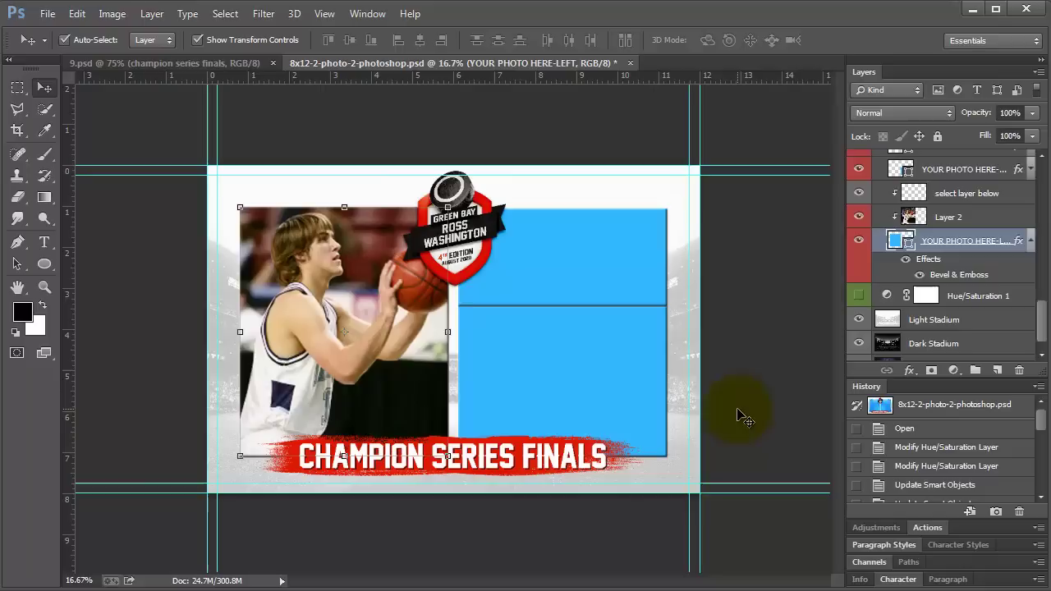